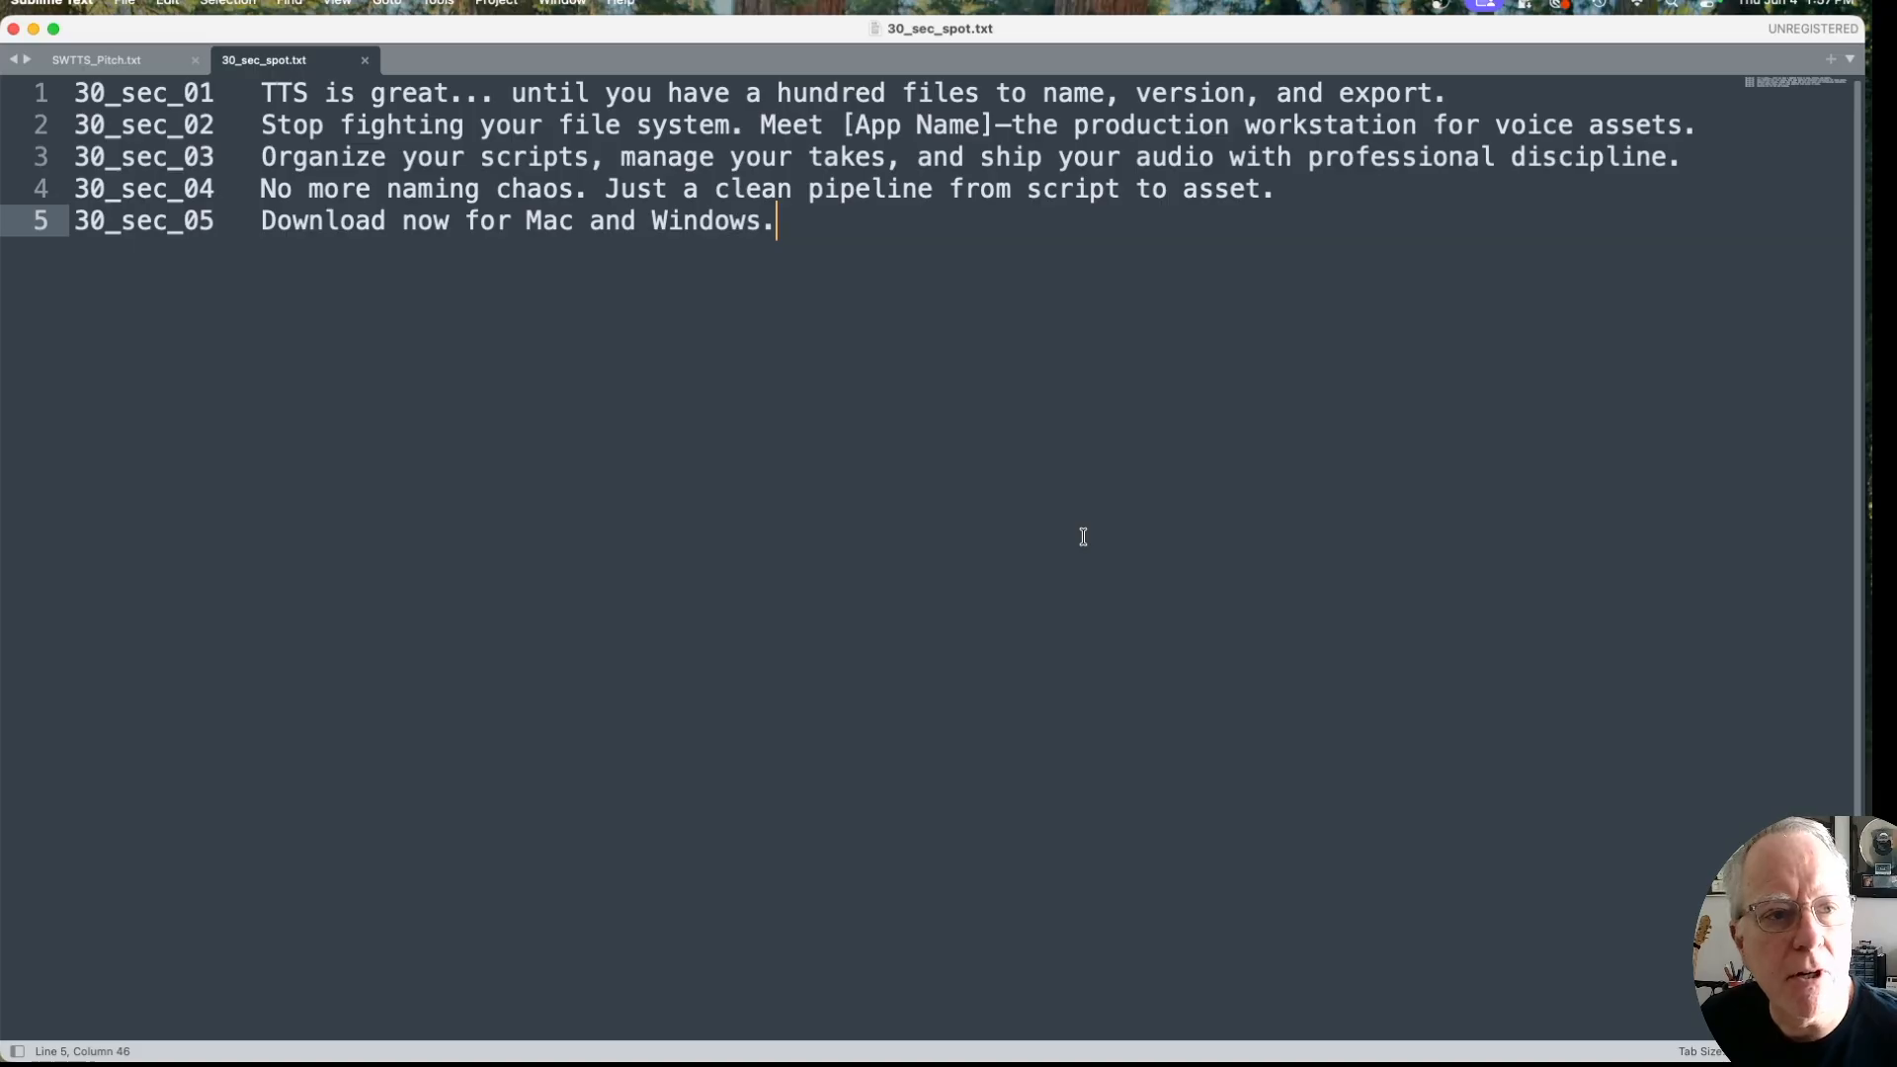
Step: Highlight the ID and then the spoken text of the first script line to examine the script's two-column layout
click(73, 93)
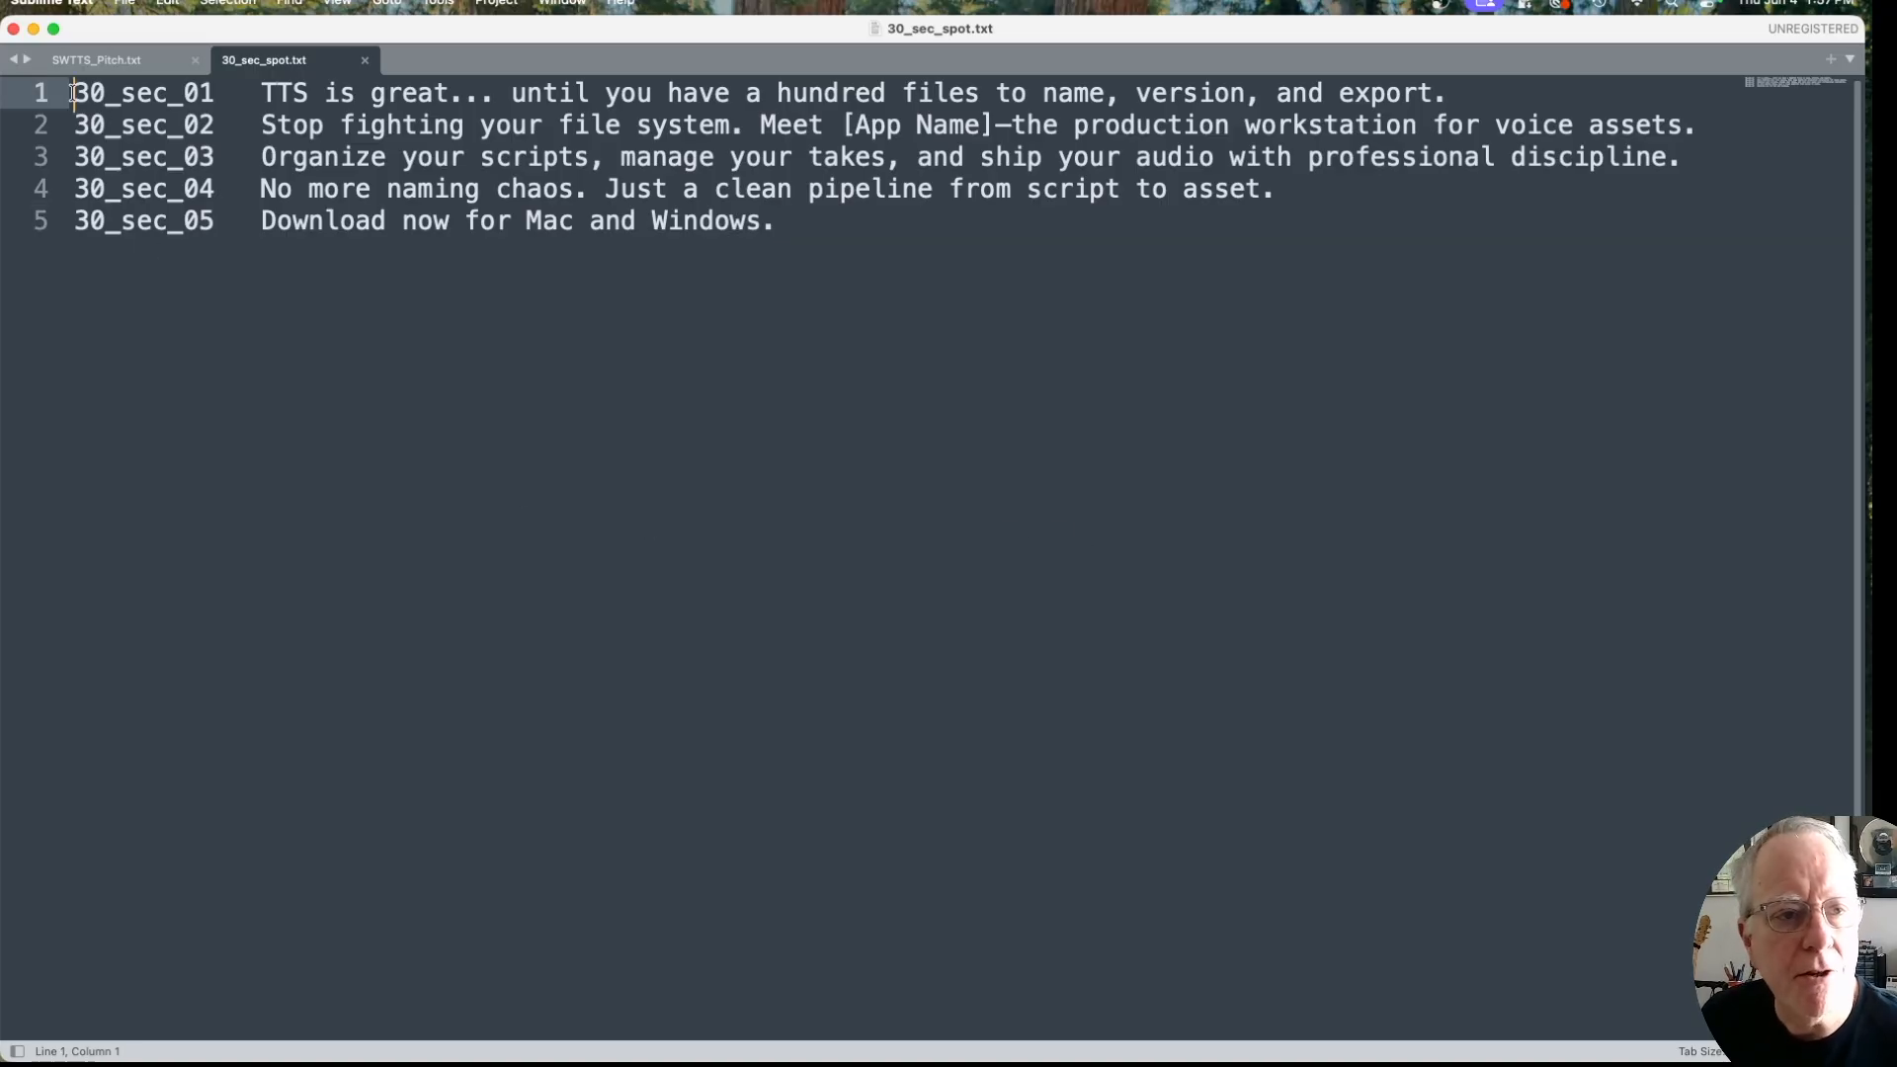
drag(73, 93, 256, 102)
click(269, 95)
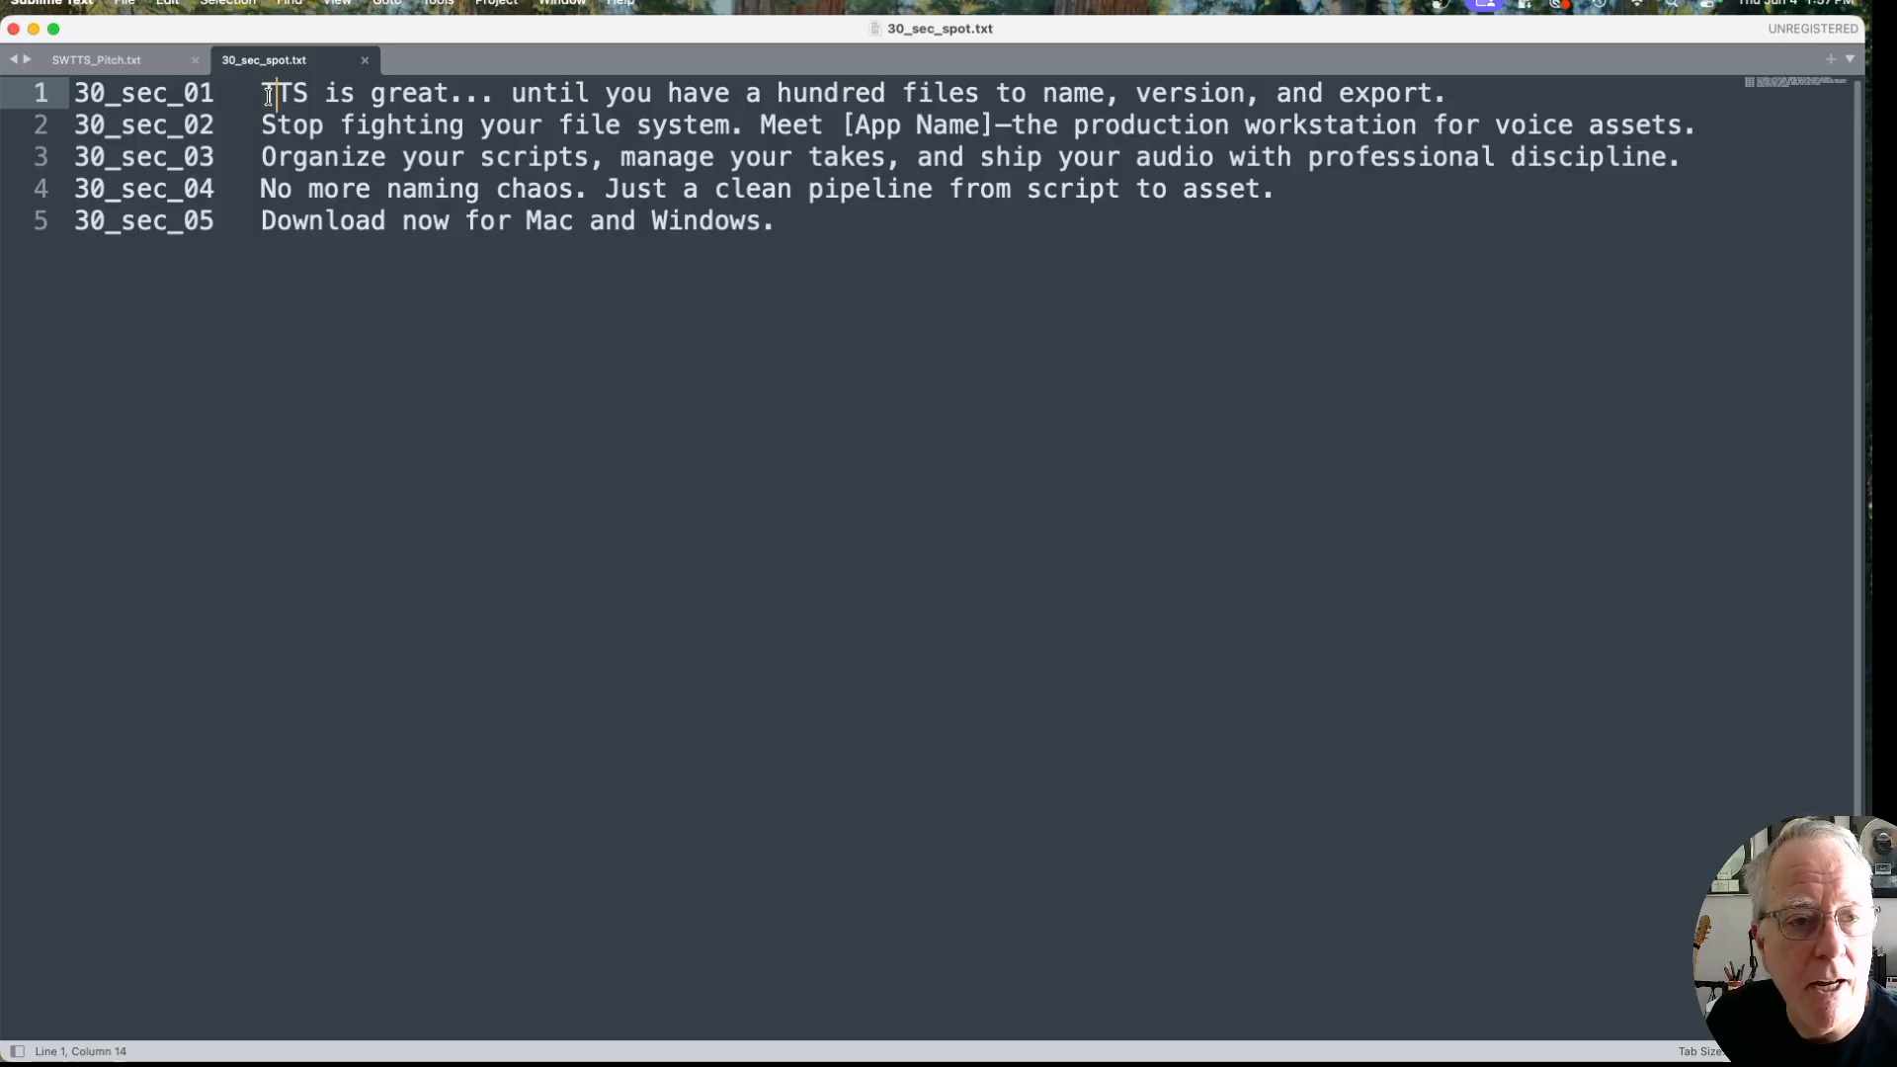
drag(257, 91, 1478, 91)
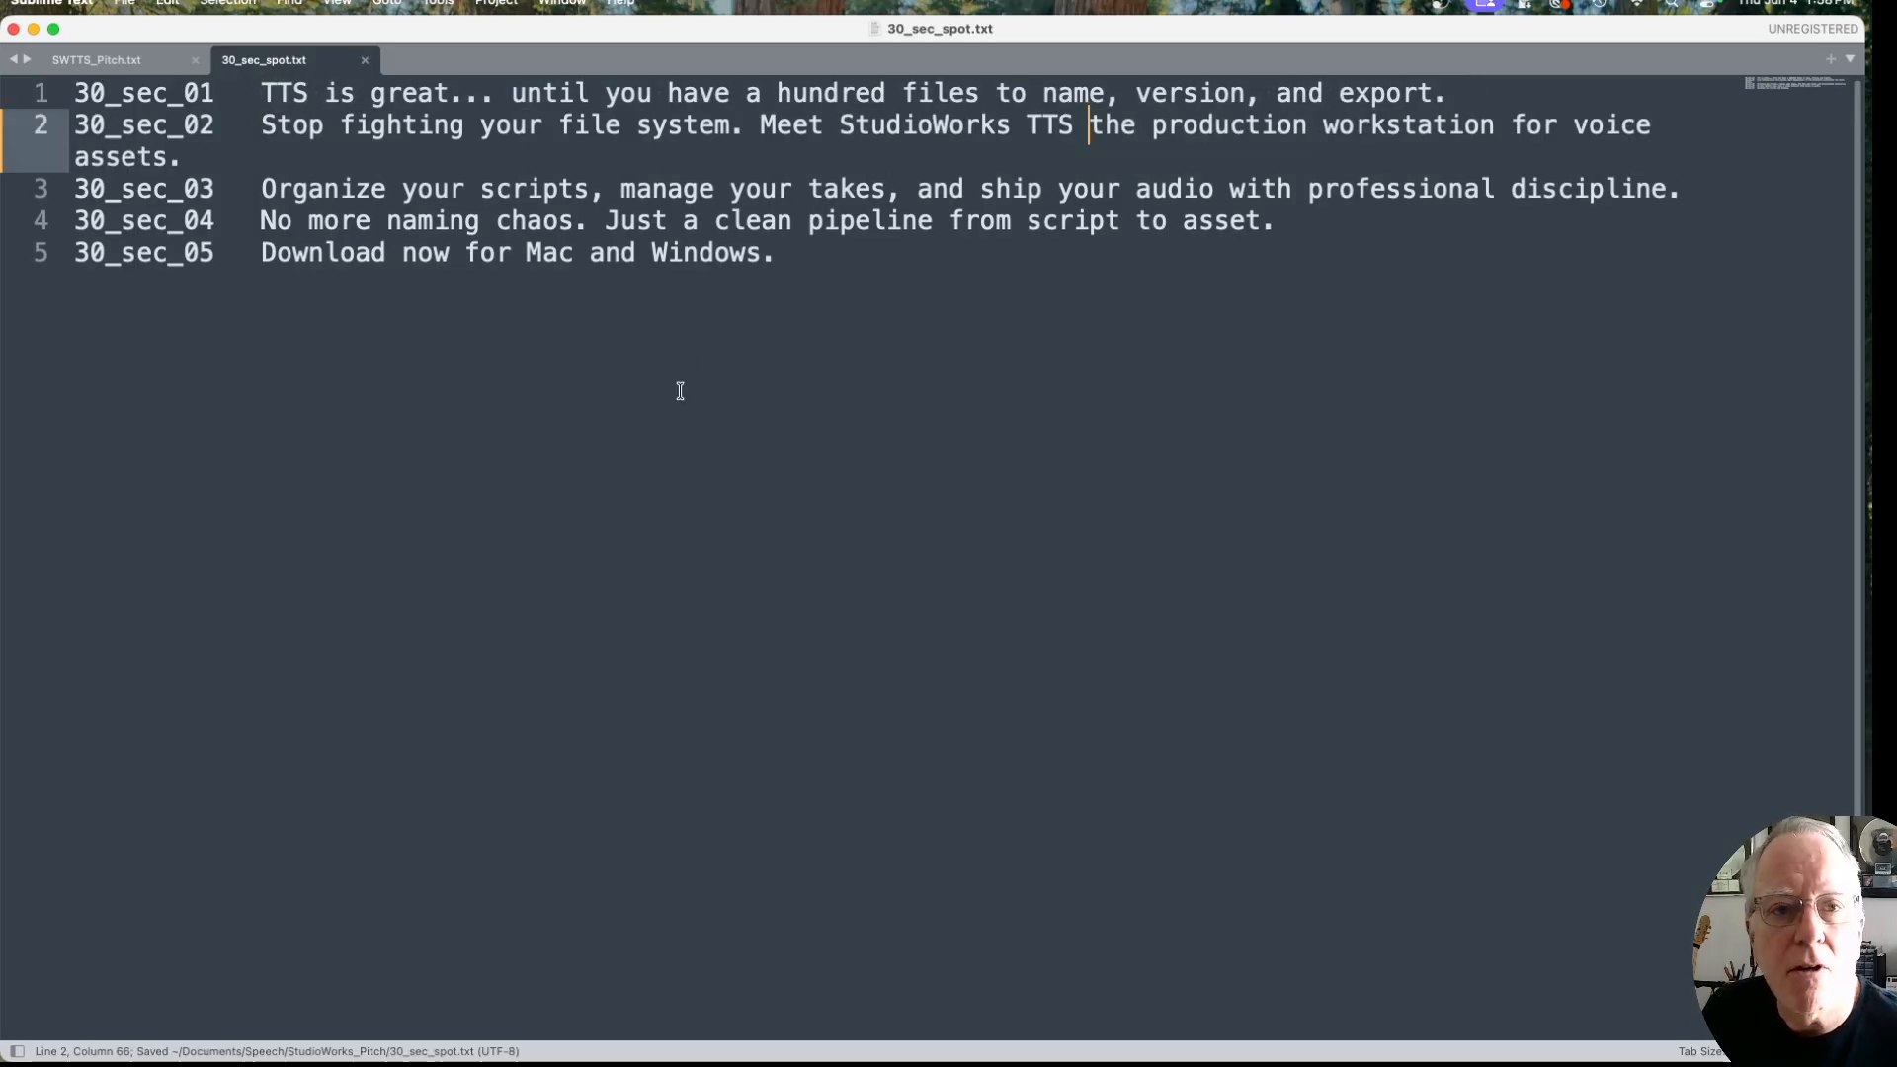
click(668, 430)
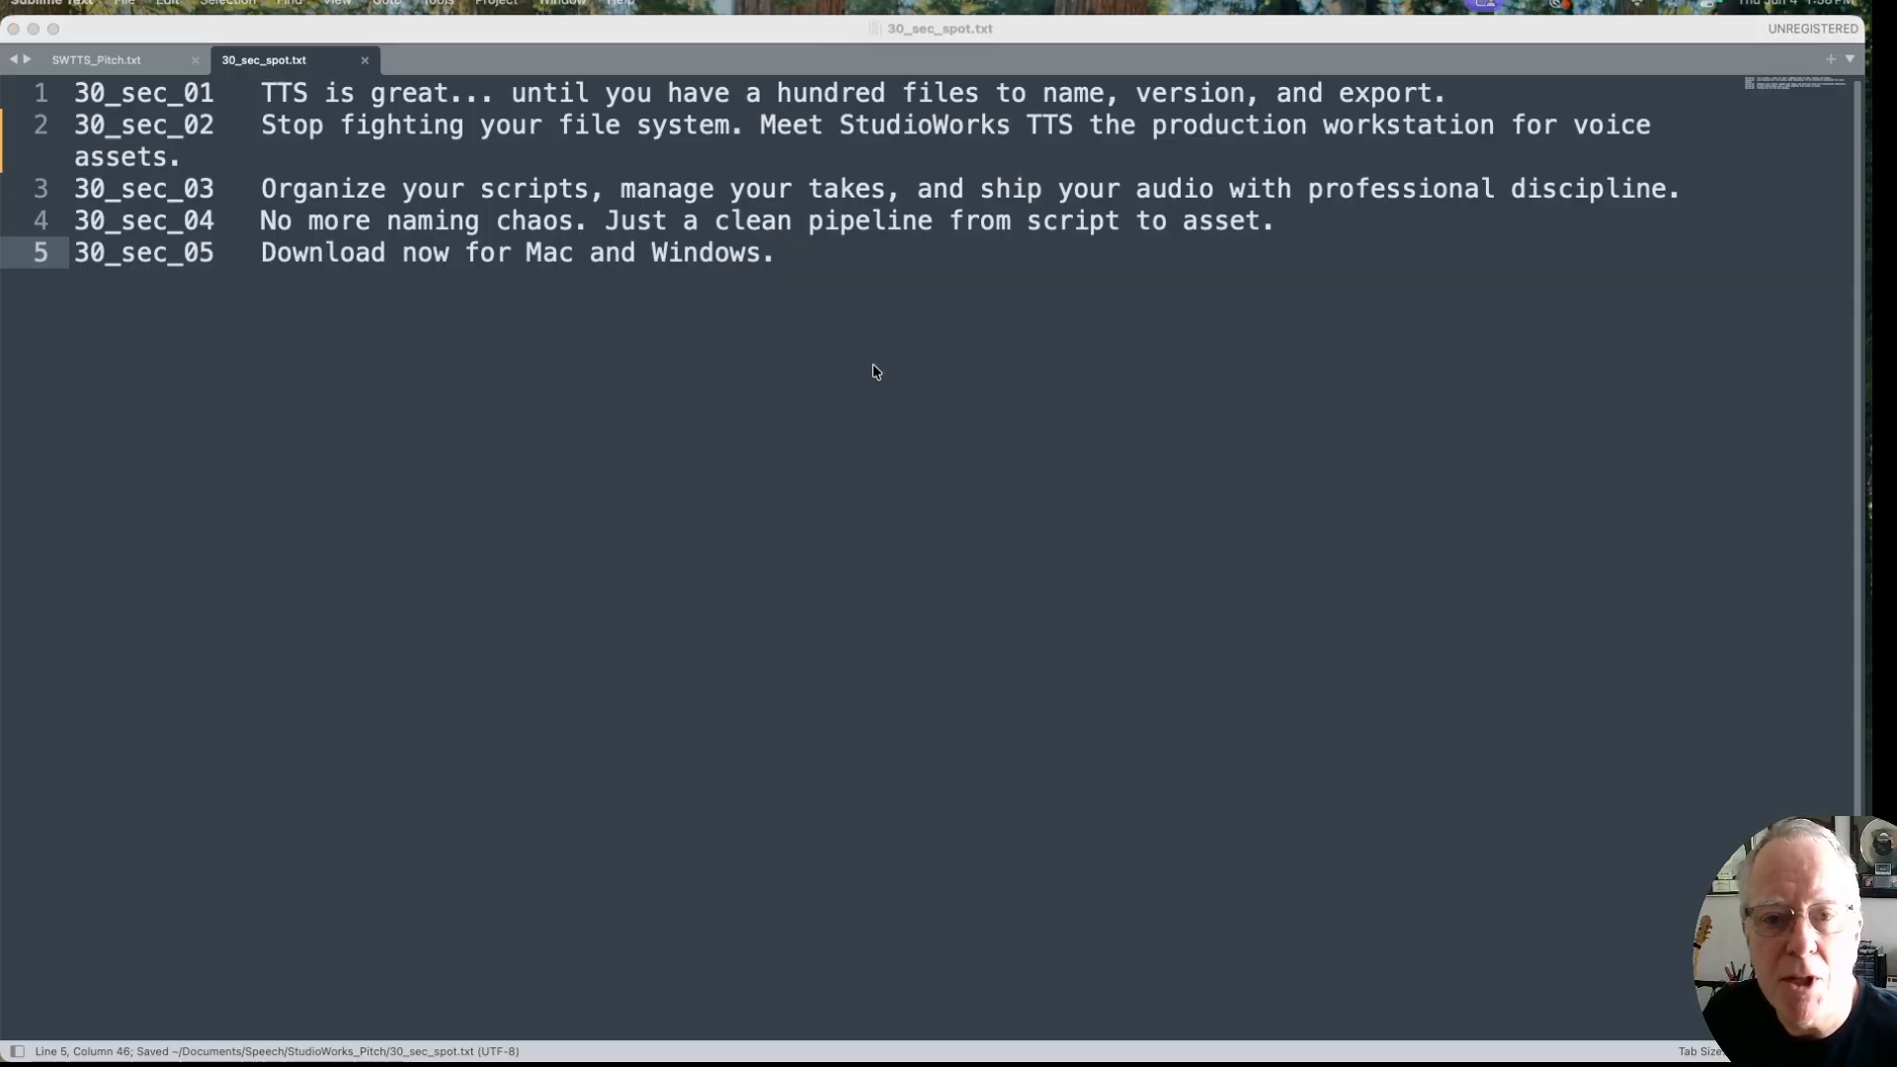
Step: Switch to StudioWorks TTS and import the script 30_sec_spot.txt, choosing StudioWorks_Pitch as the folder
key(super+Tab)
key(super+Tab)
key(super+Tab)
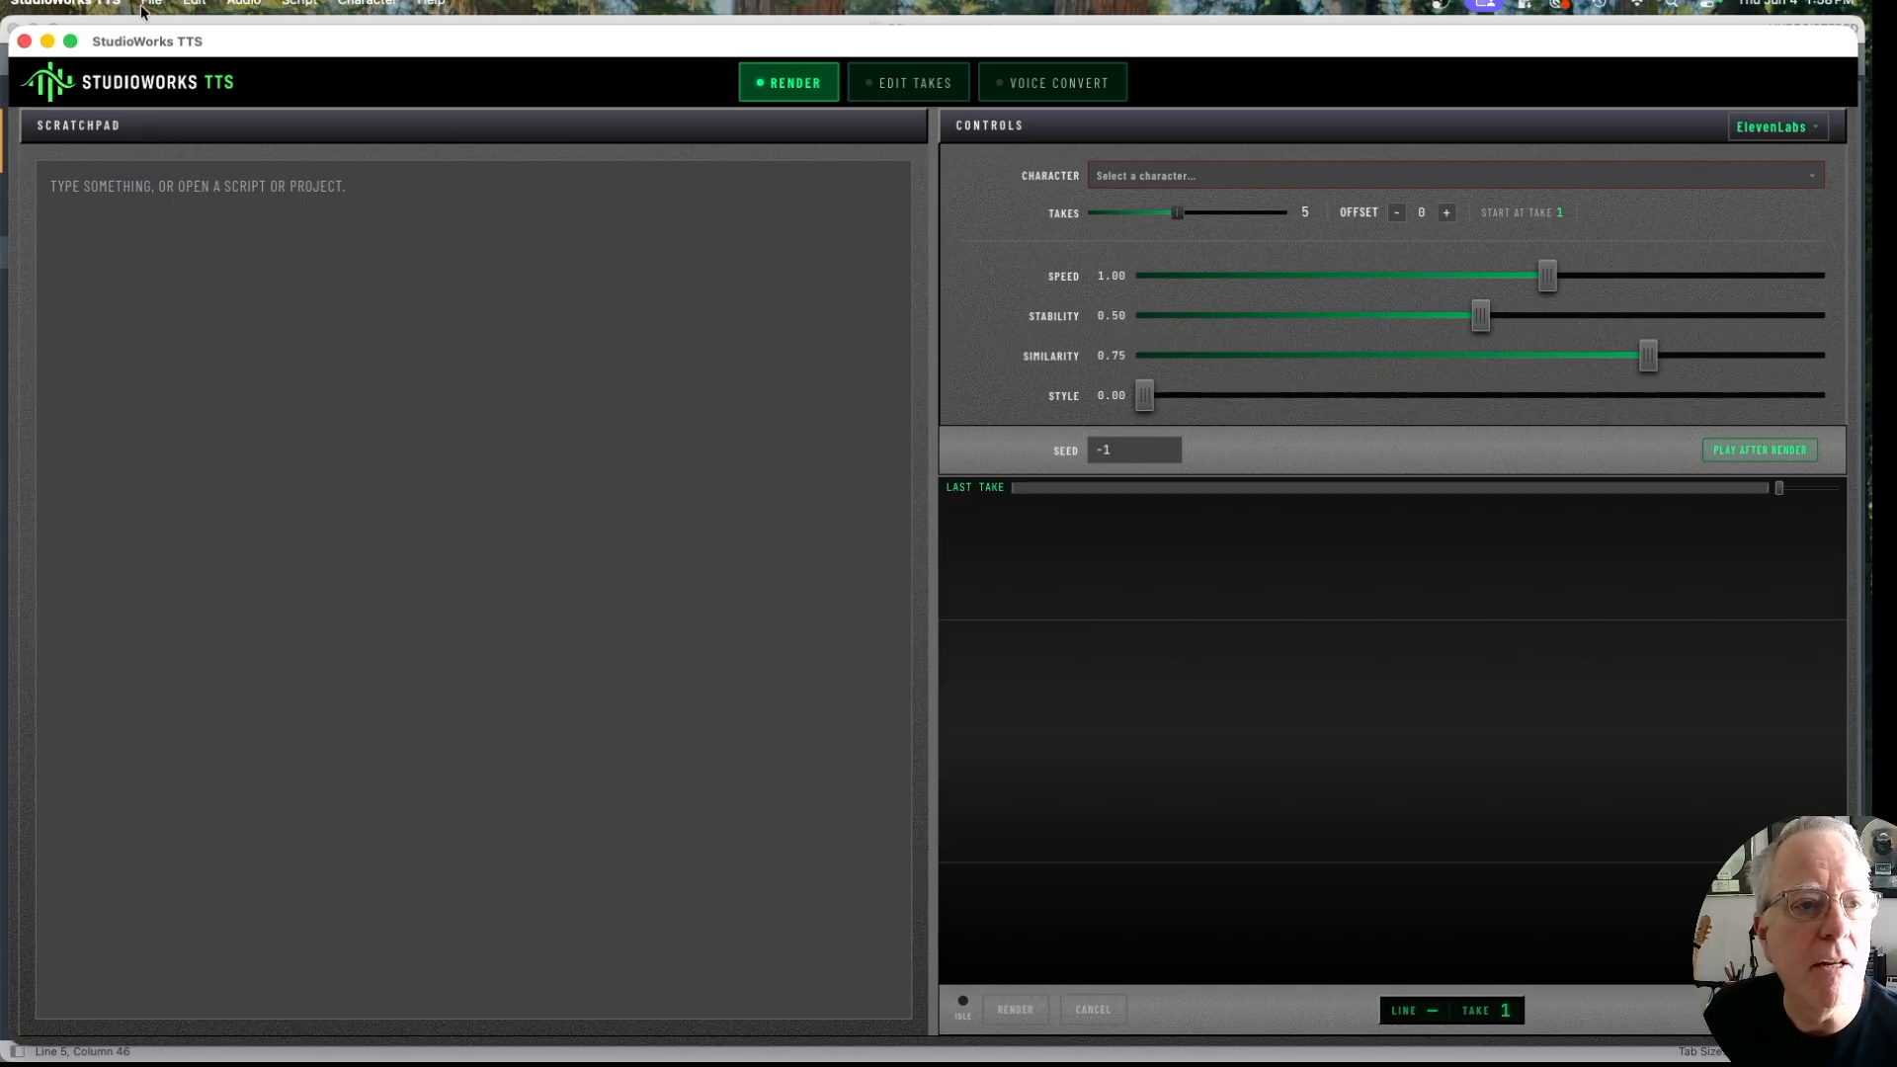
click(144, 6)
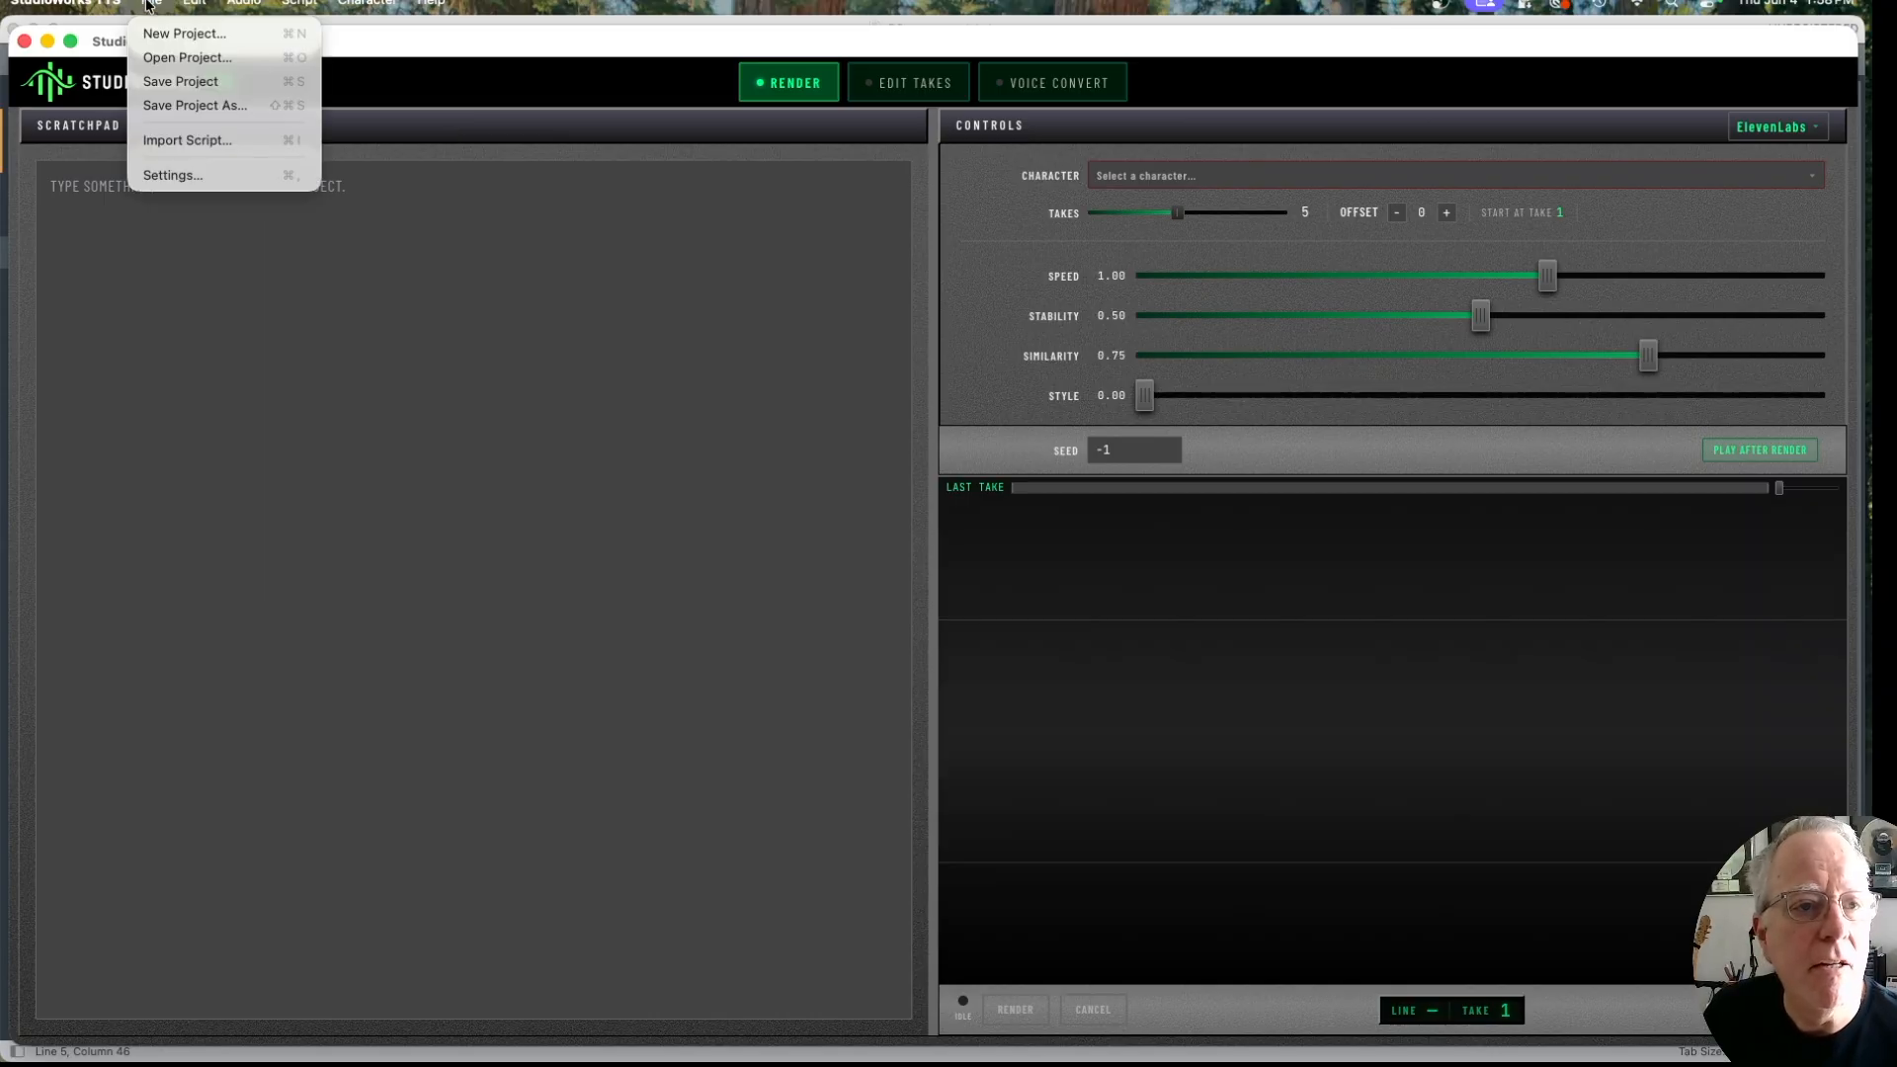
click(172, 140)
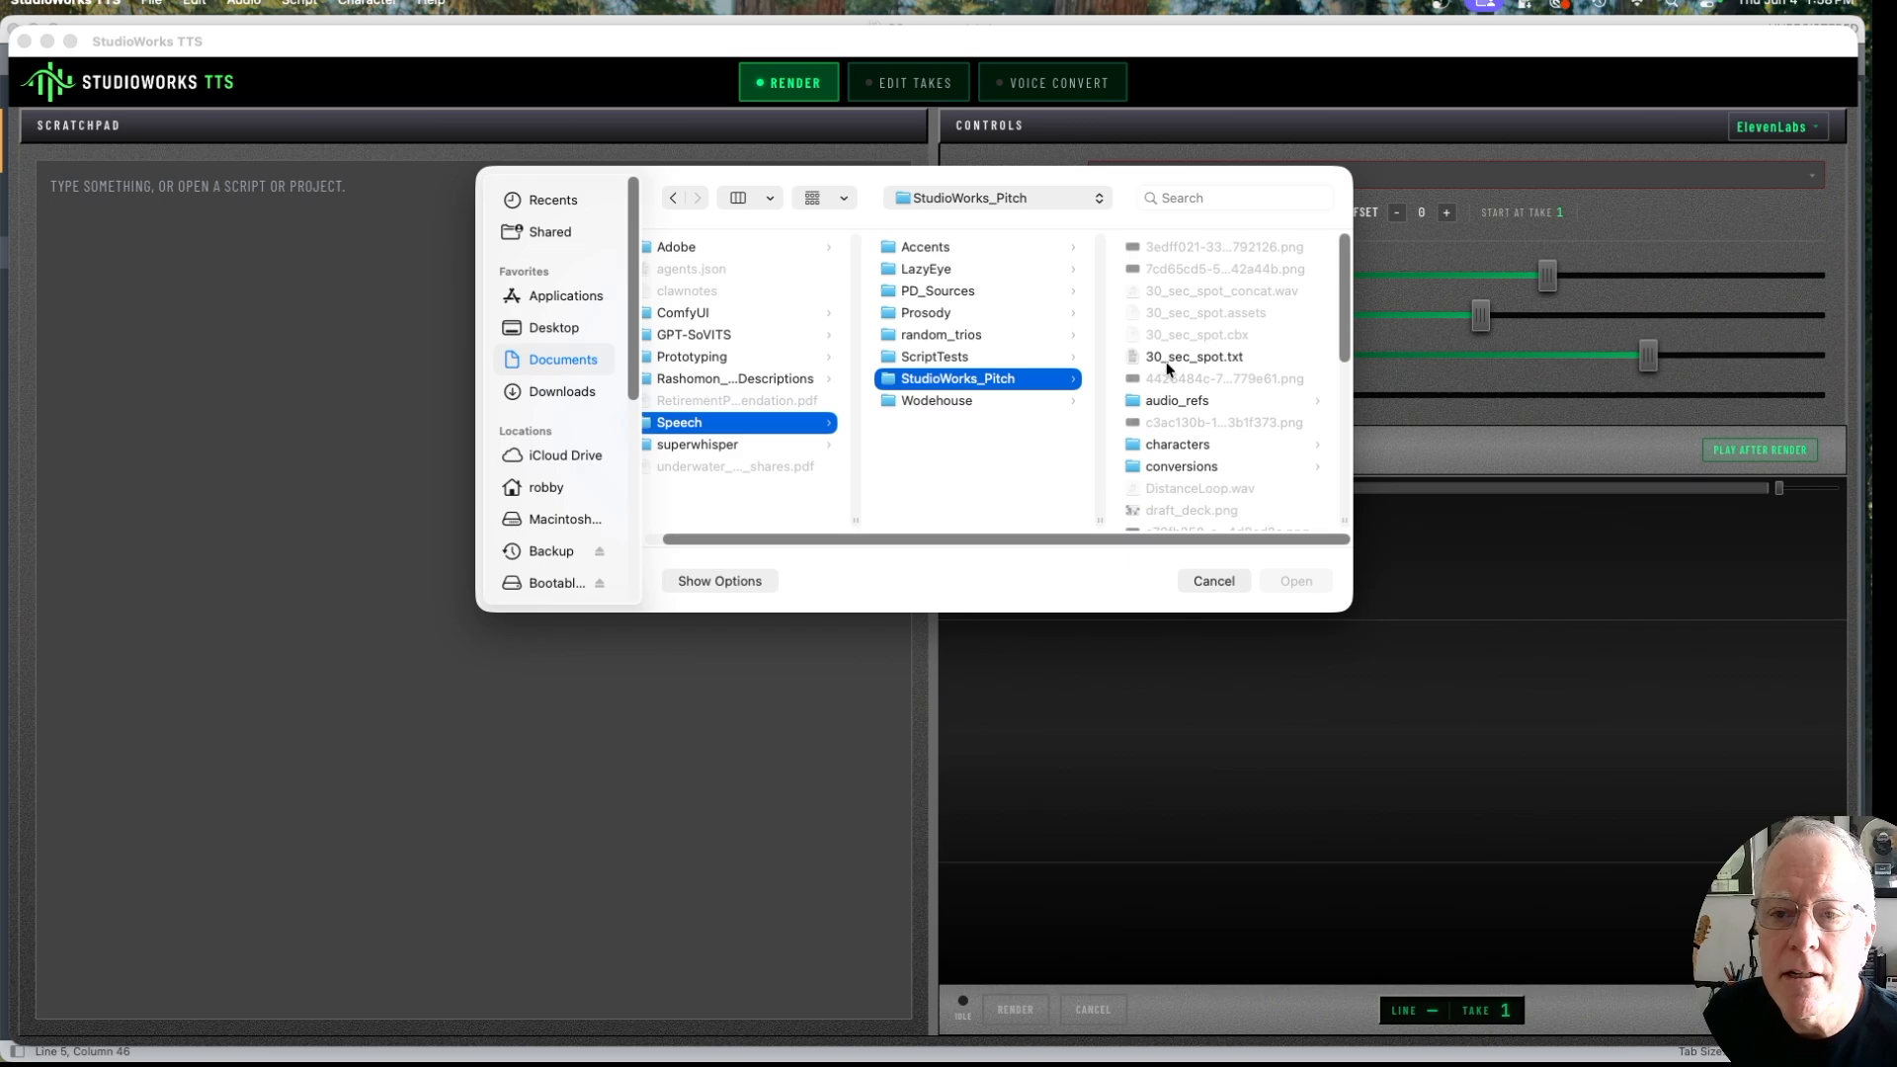
click(1170, 360)
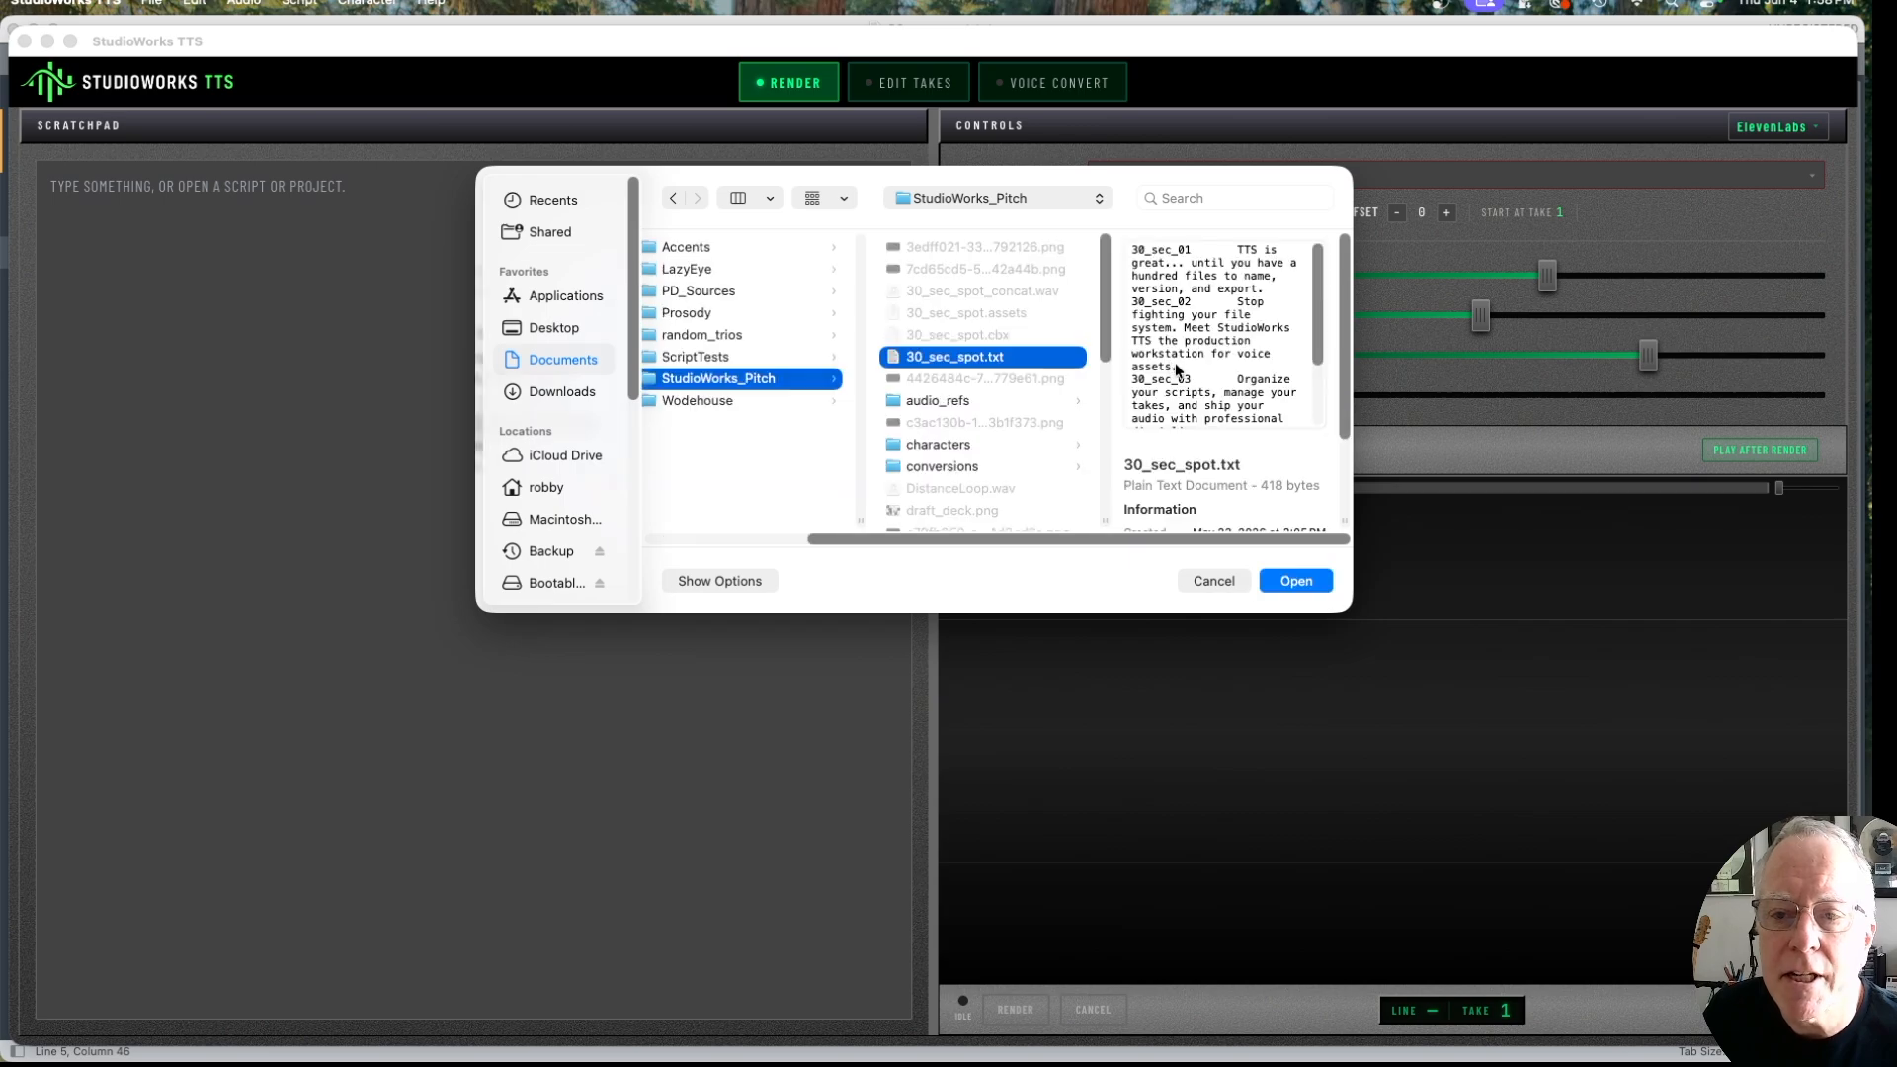
click(1296, 581)
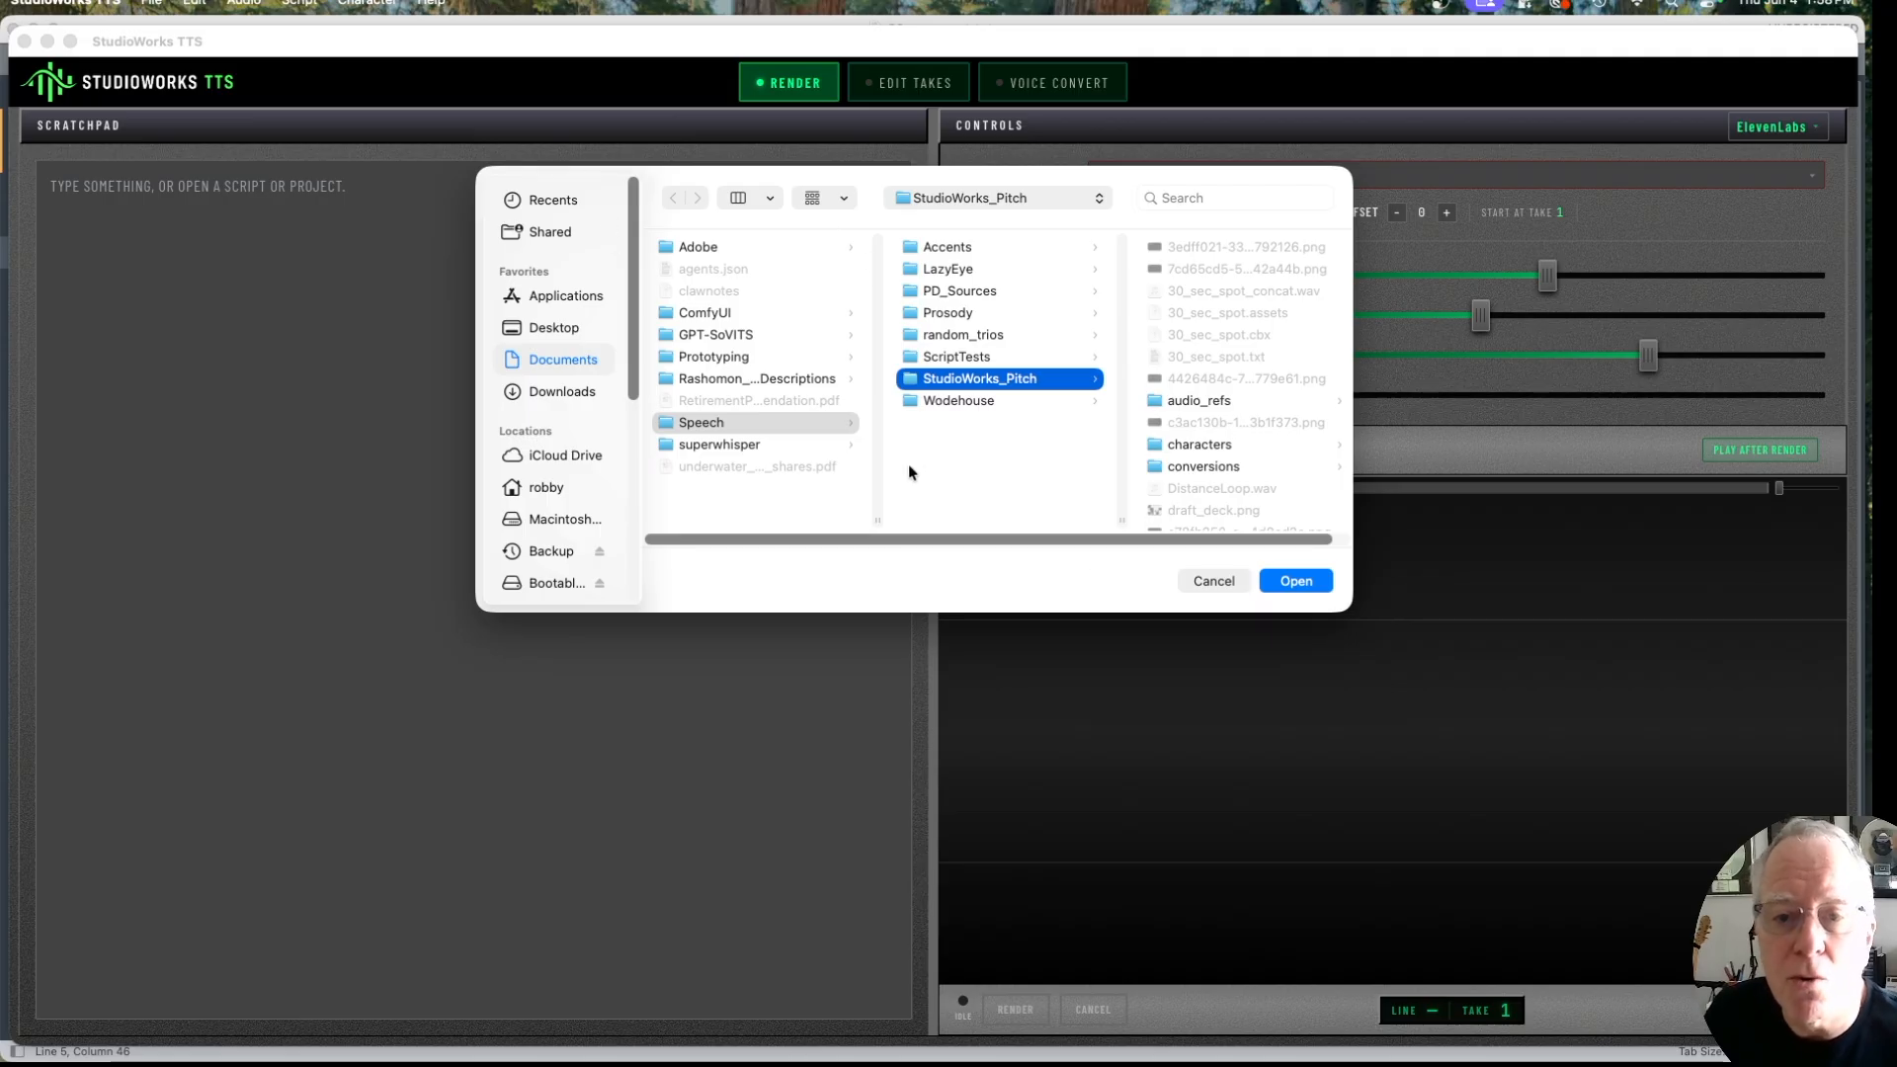
click(1292, 583)
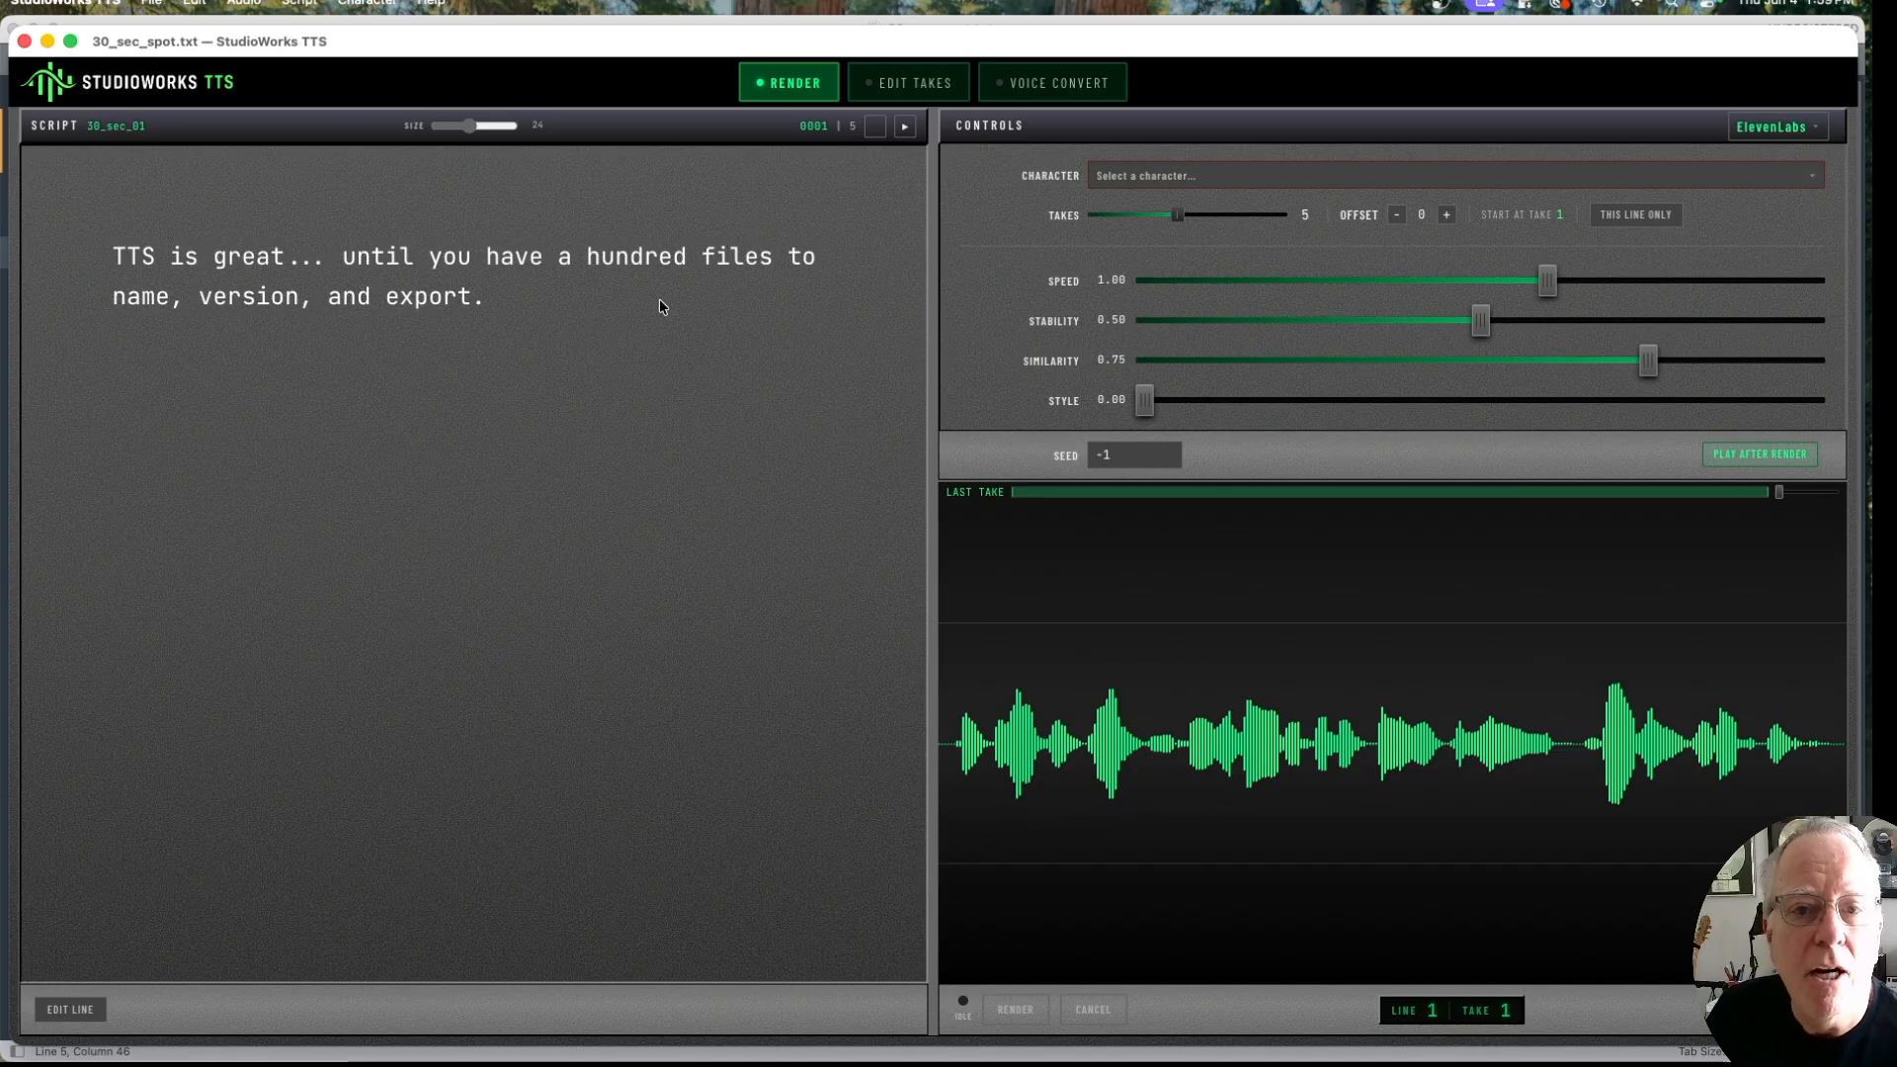
Step: Page forward through the imported script lines and return to the first line
key(Right)
key(Right)
key(Right)
key(Right)
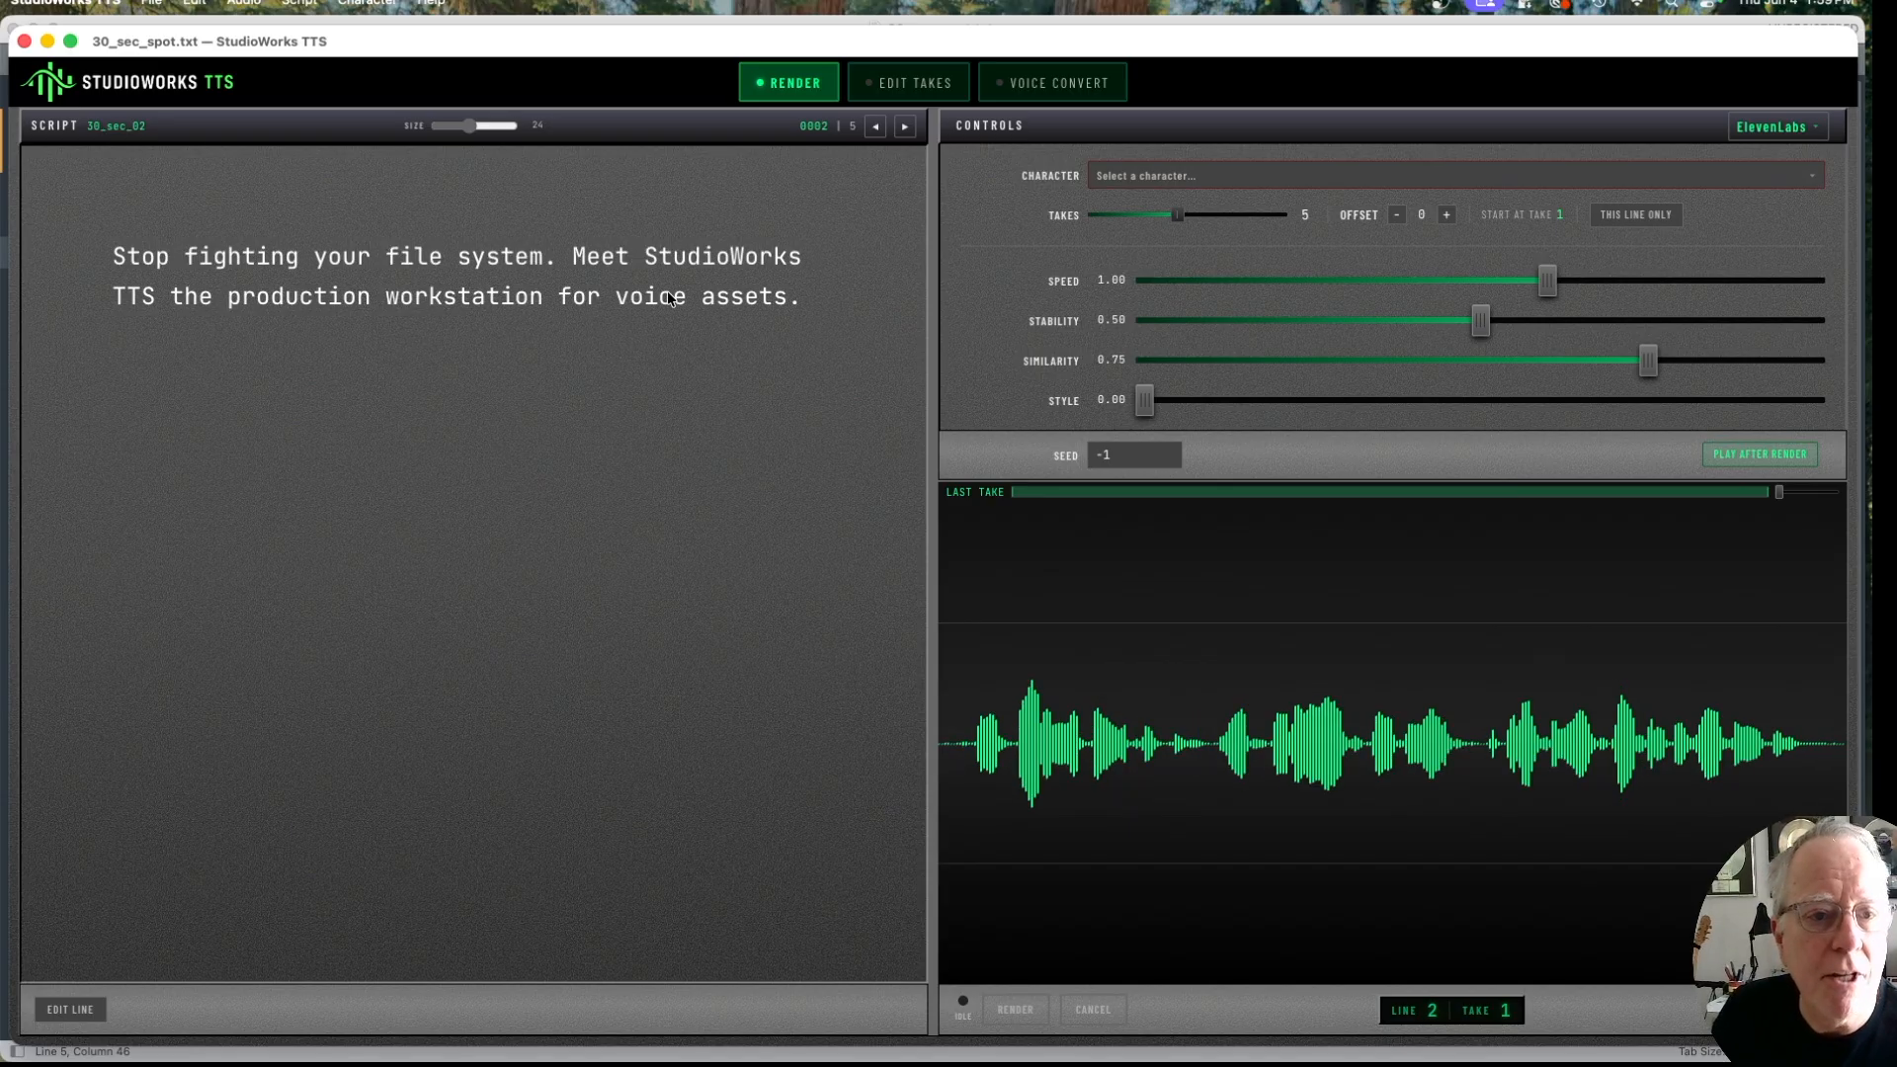
key(Left)
key(Left)
key(Left)
key(Left)
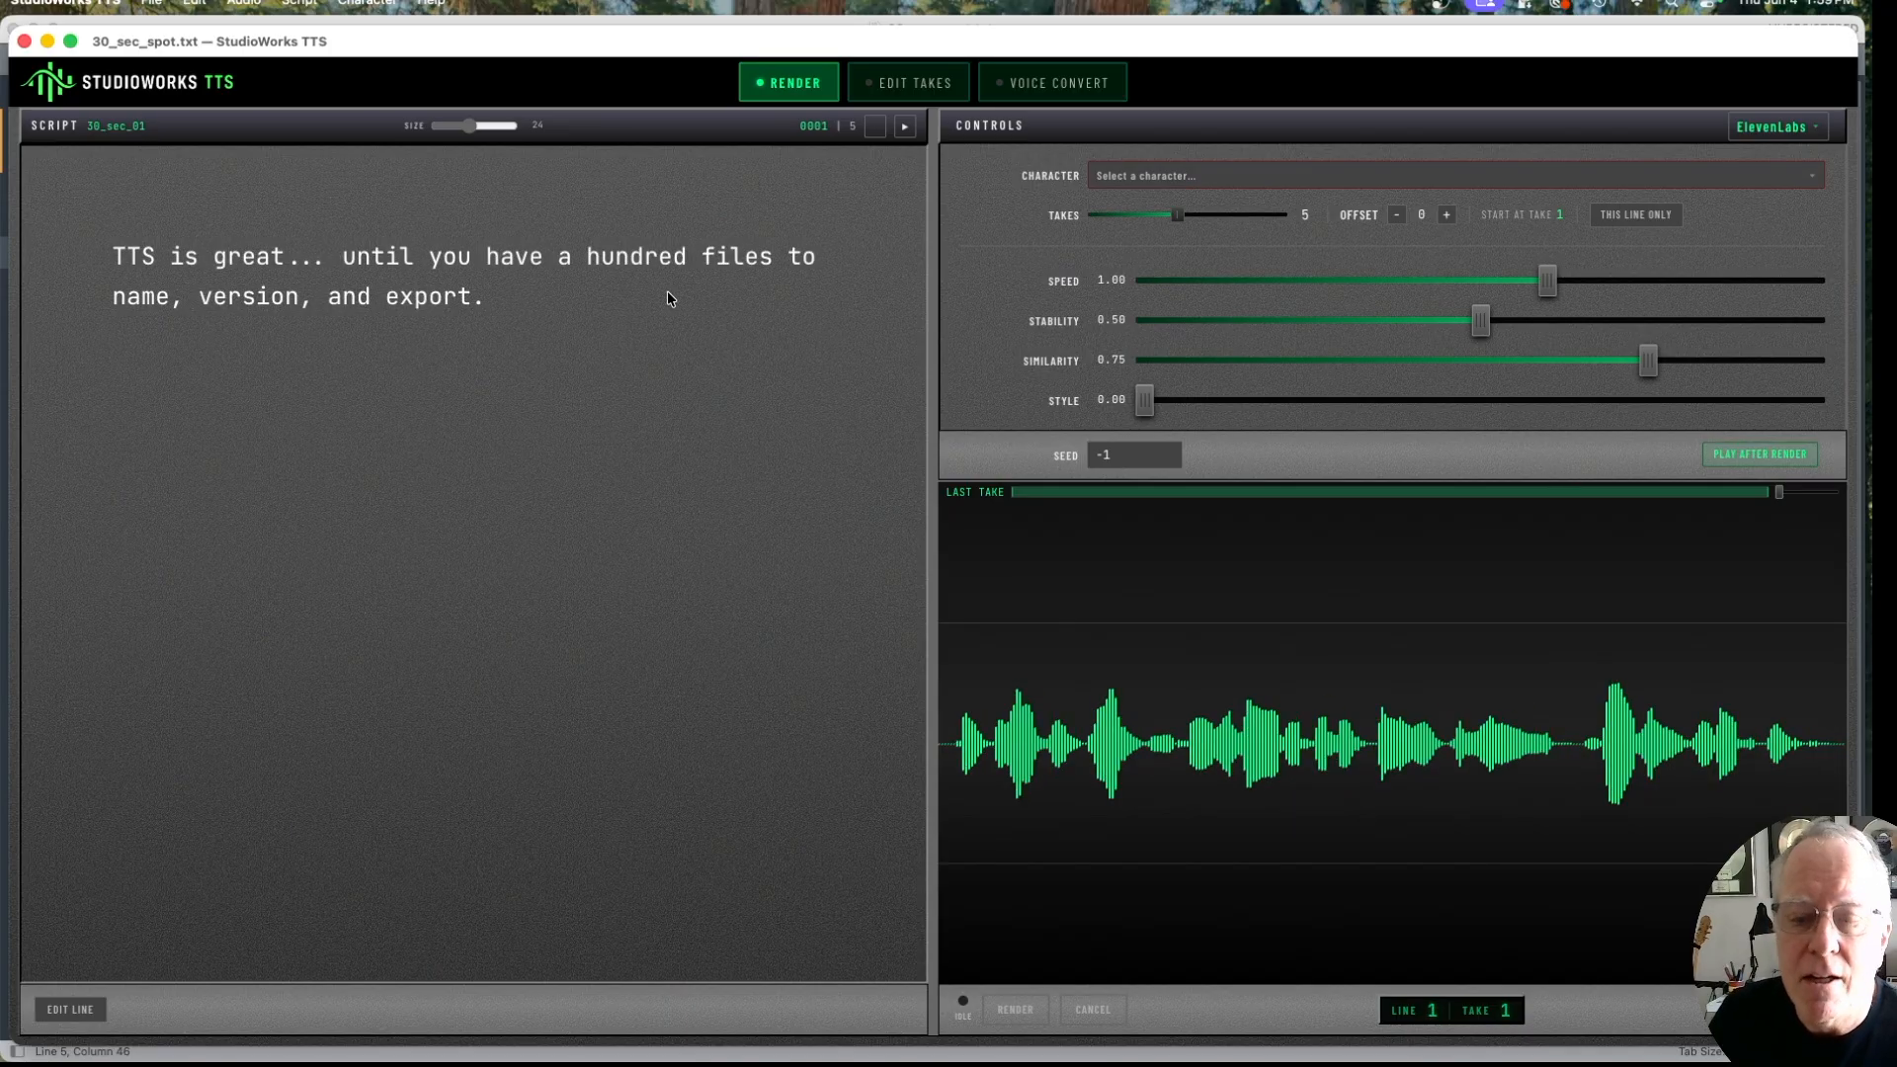
Step: Set the speech provider to Chatterbox (Local) and choose the LazyEye_CB character
click(1775, 140)
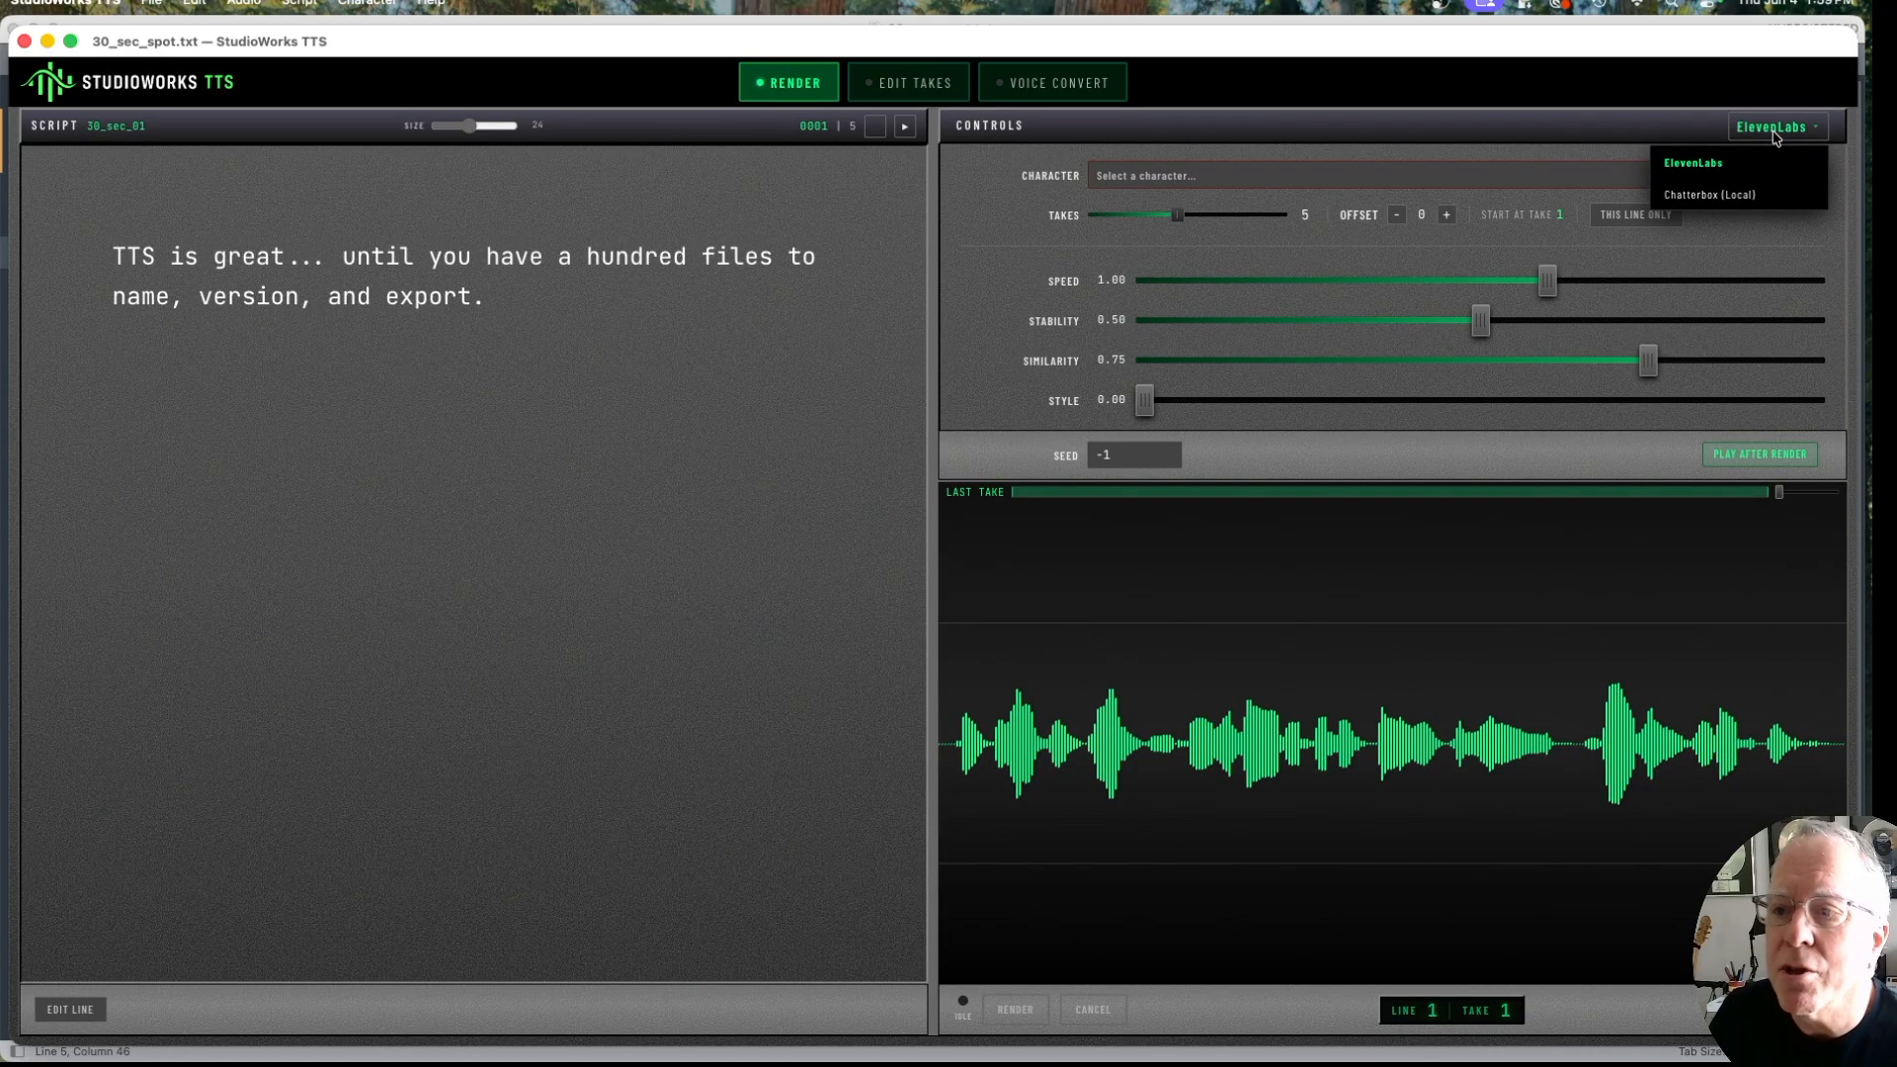
click(1747, 197)
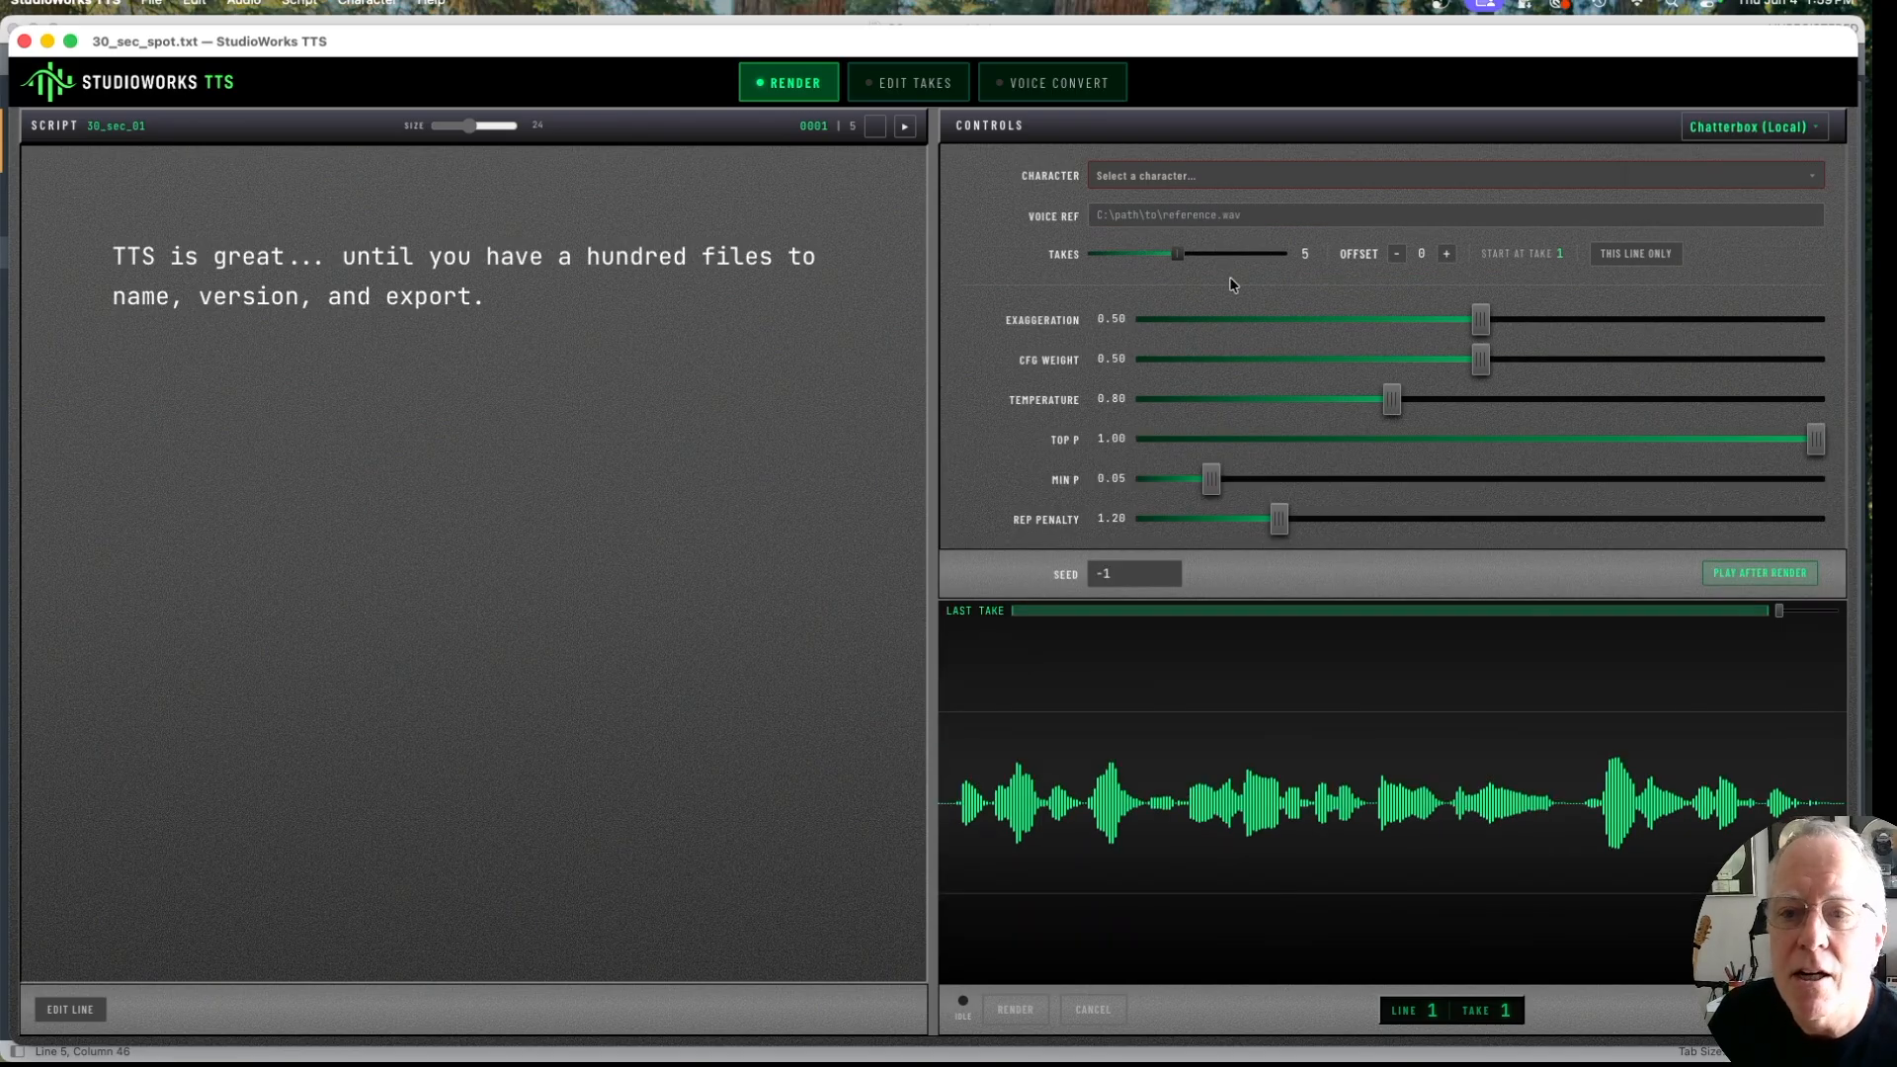
click(1251, 184)
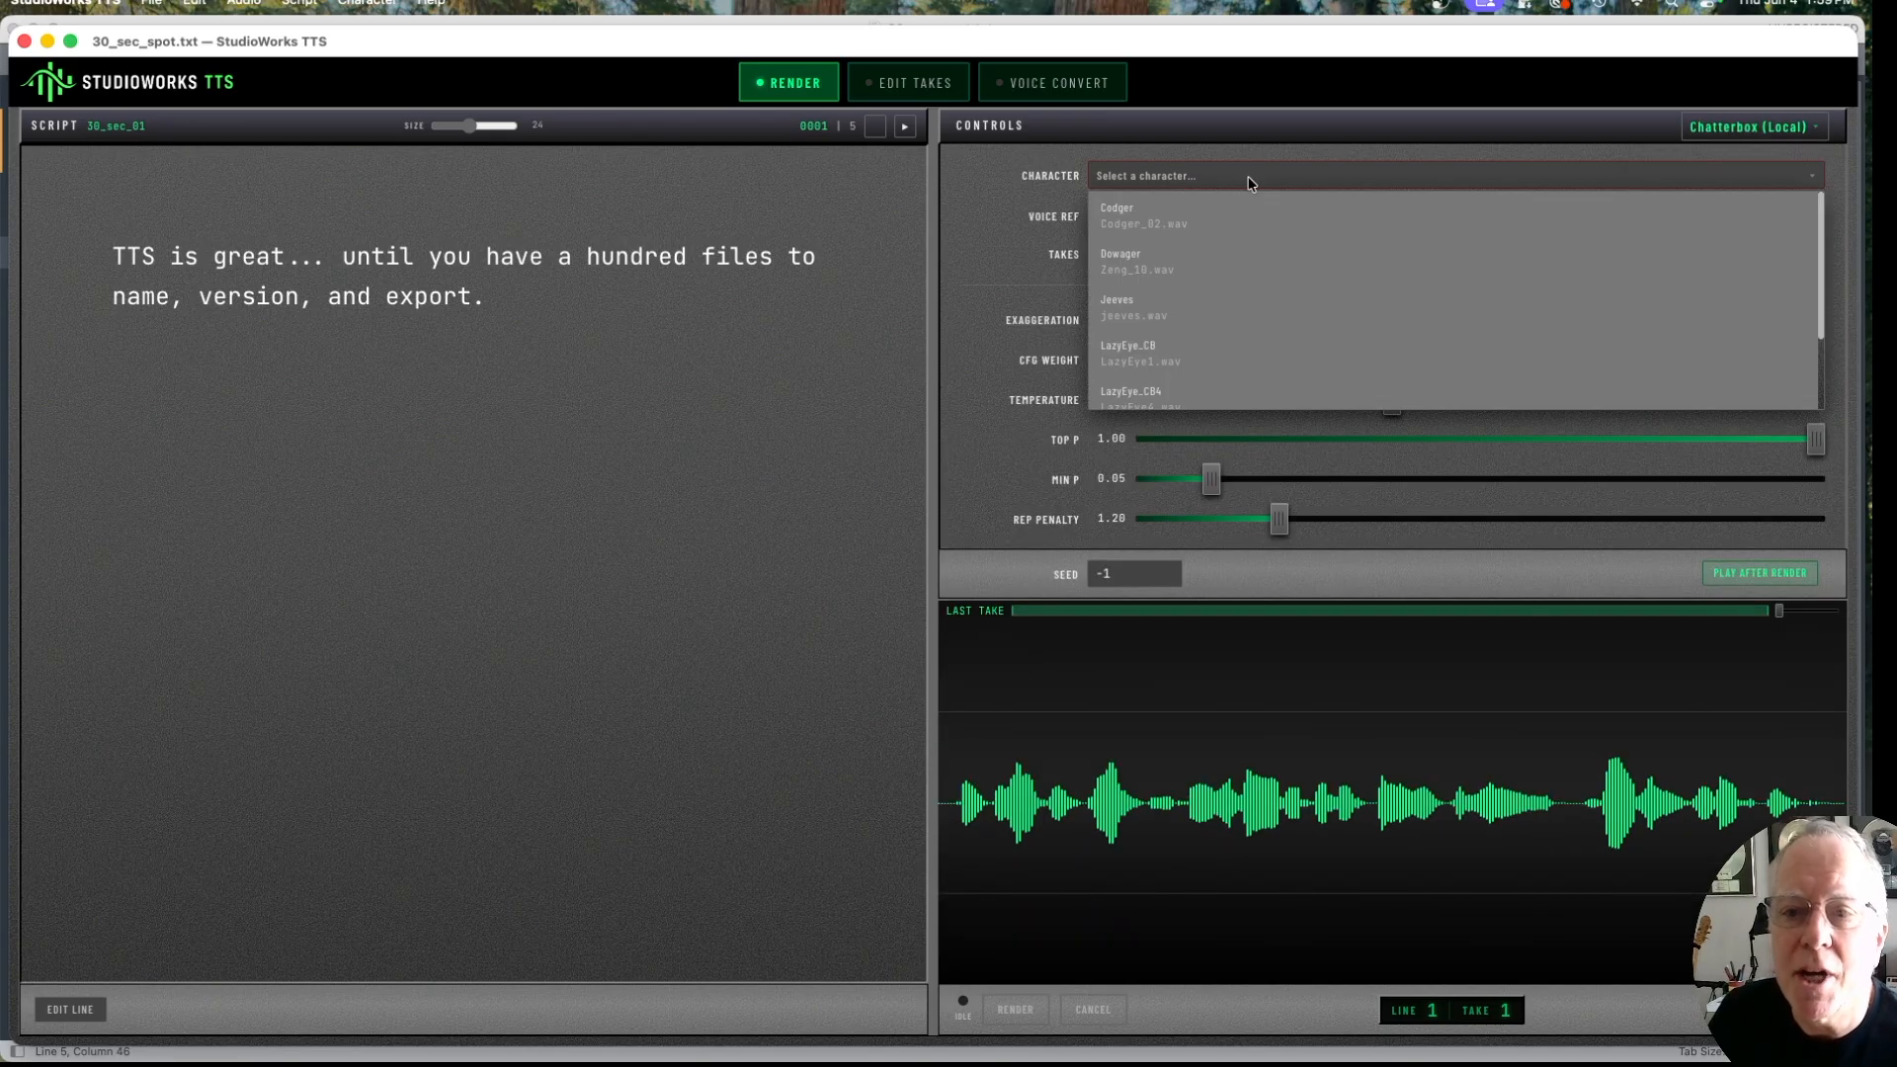
click(1138, 342)
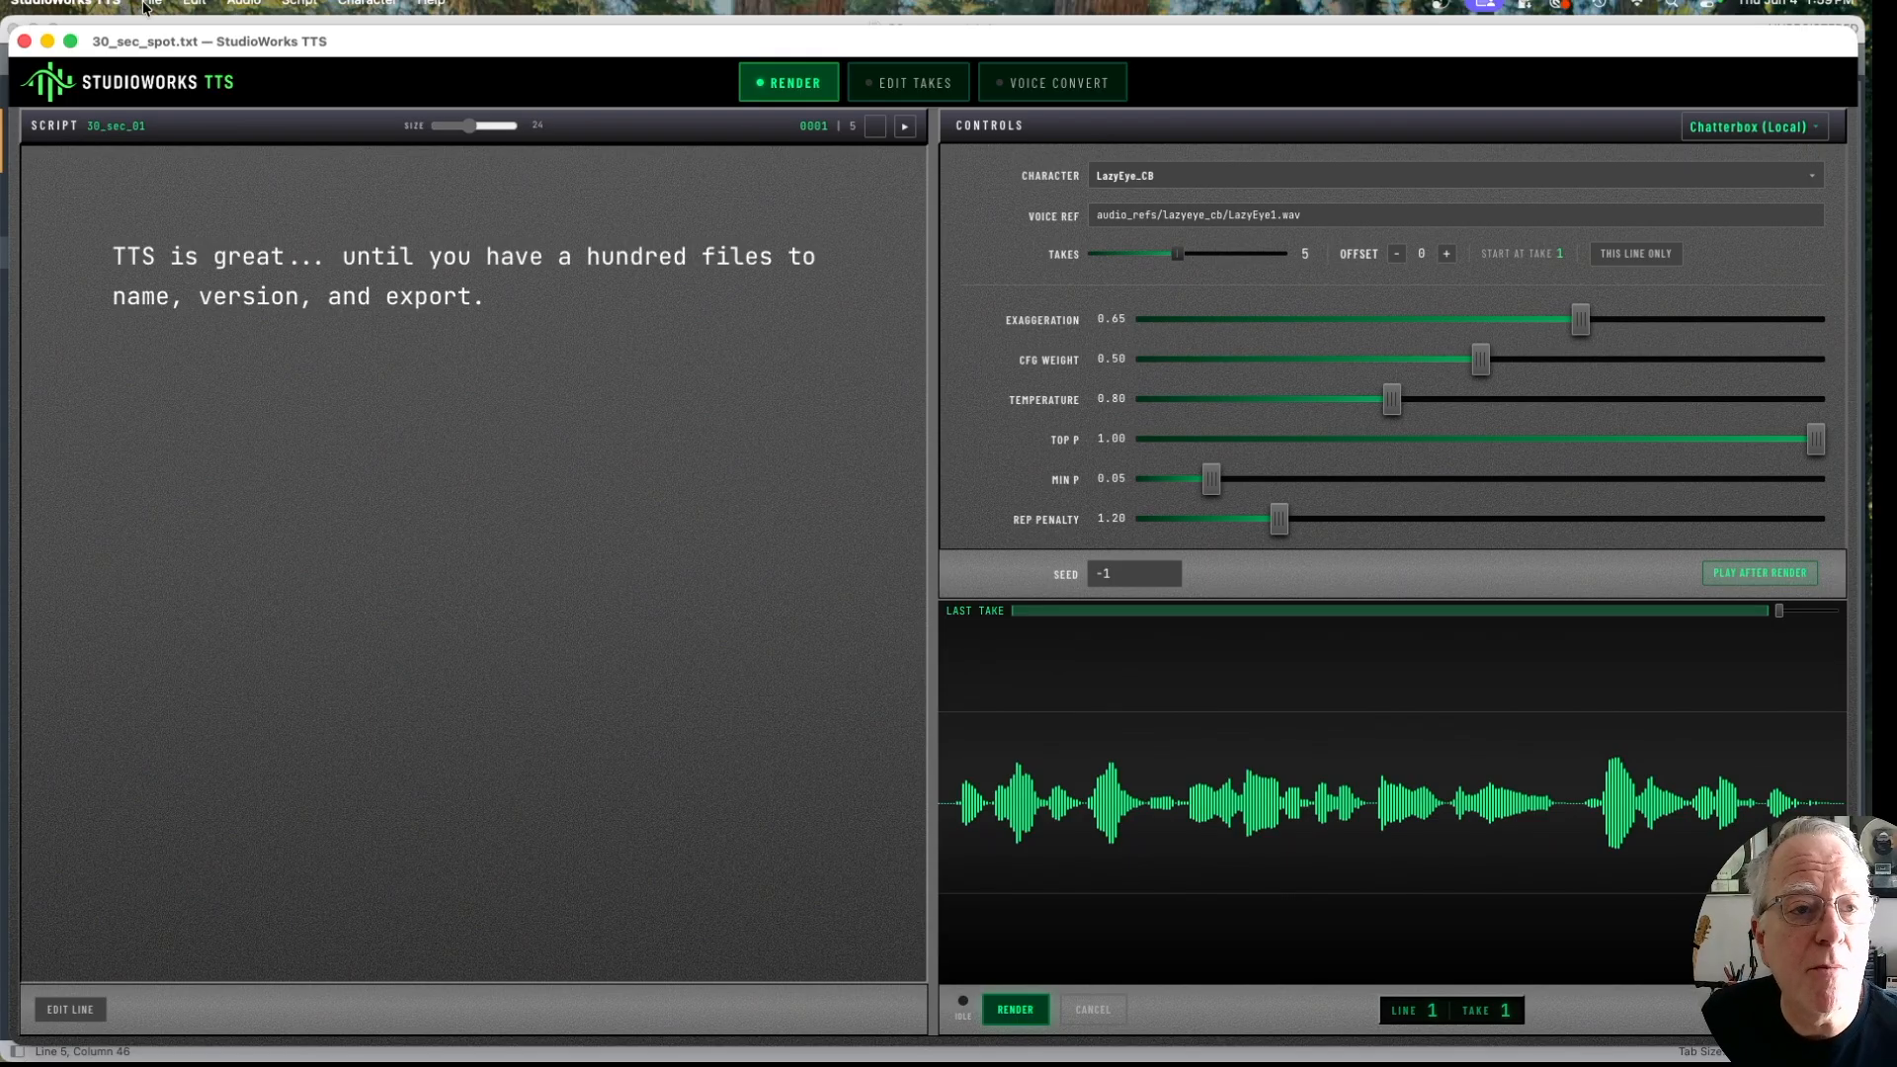
Step: Examine the Python path of the Chatterbox local server in the settings and close them without saving
click(92, 4)
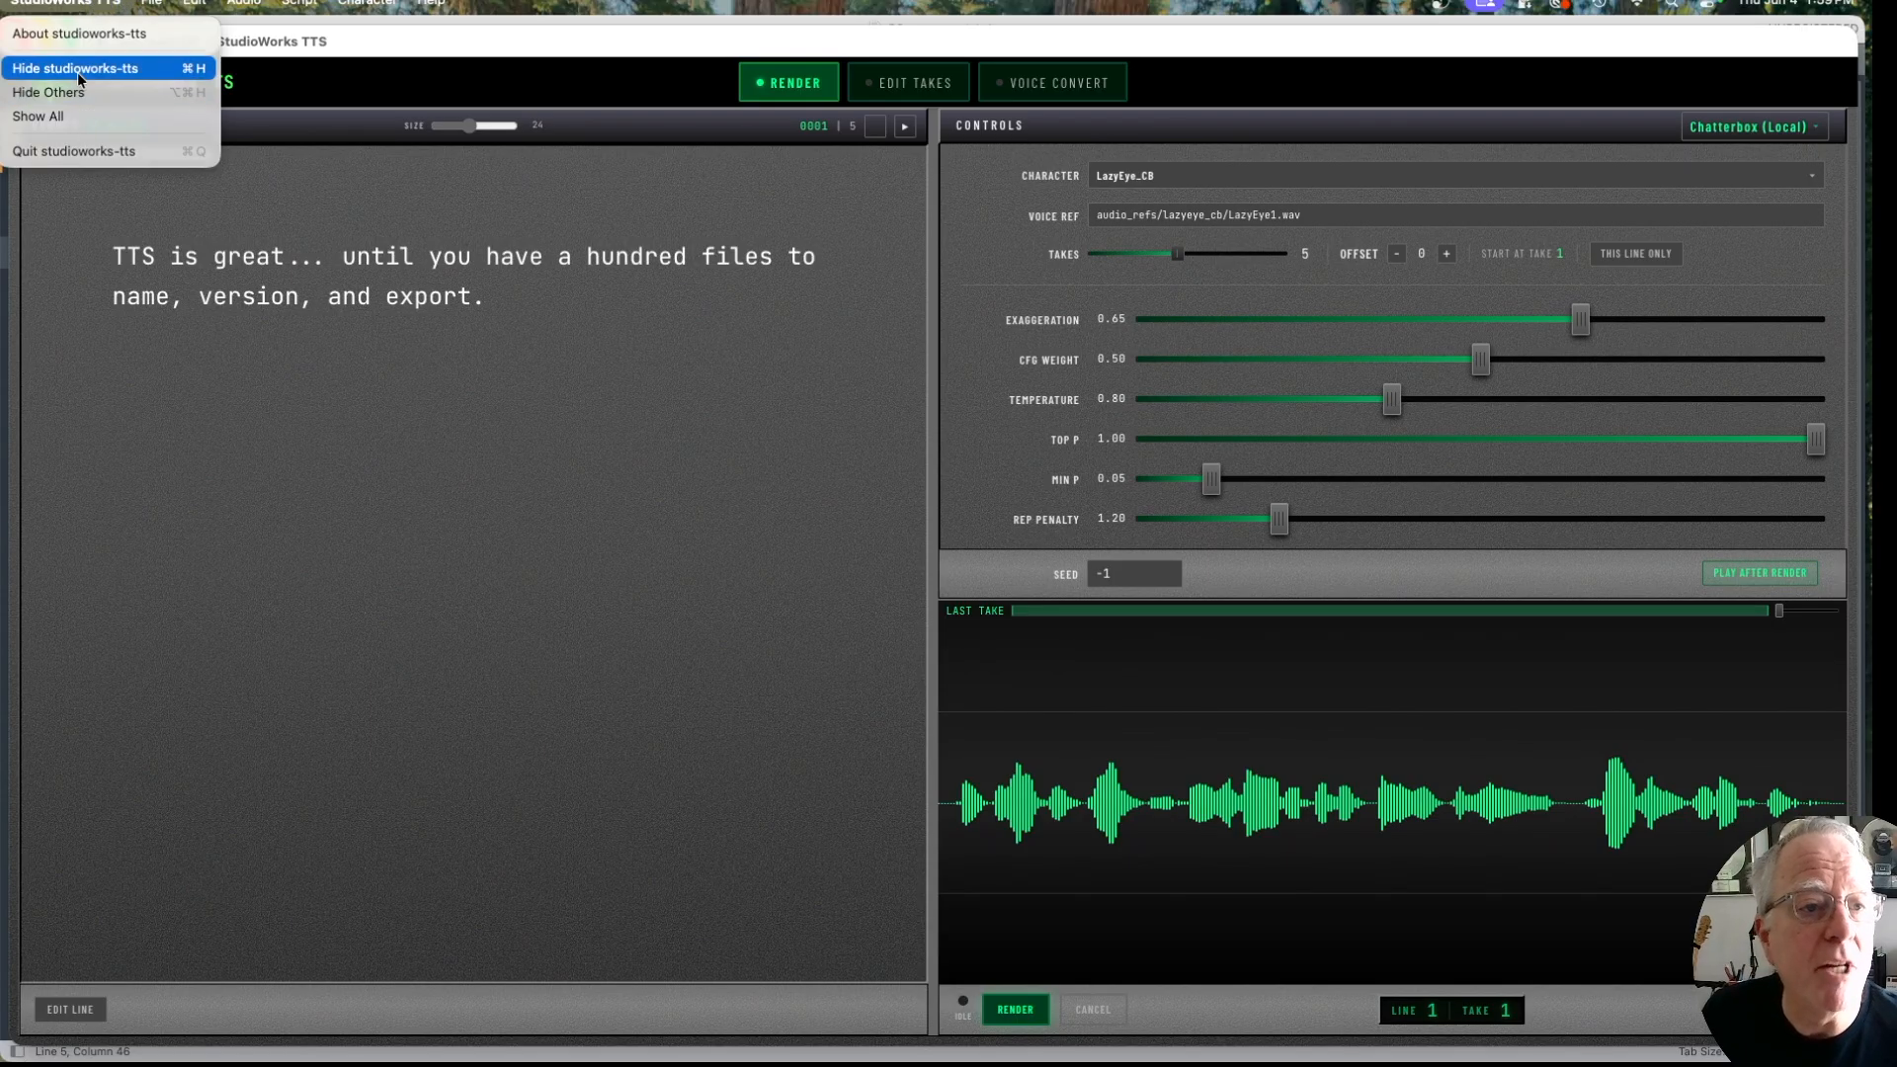
mouse_move(151, 3)
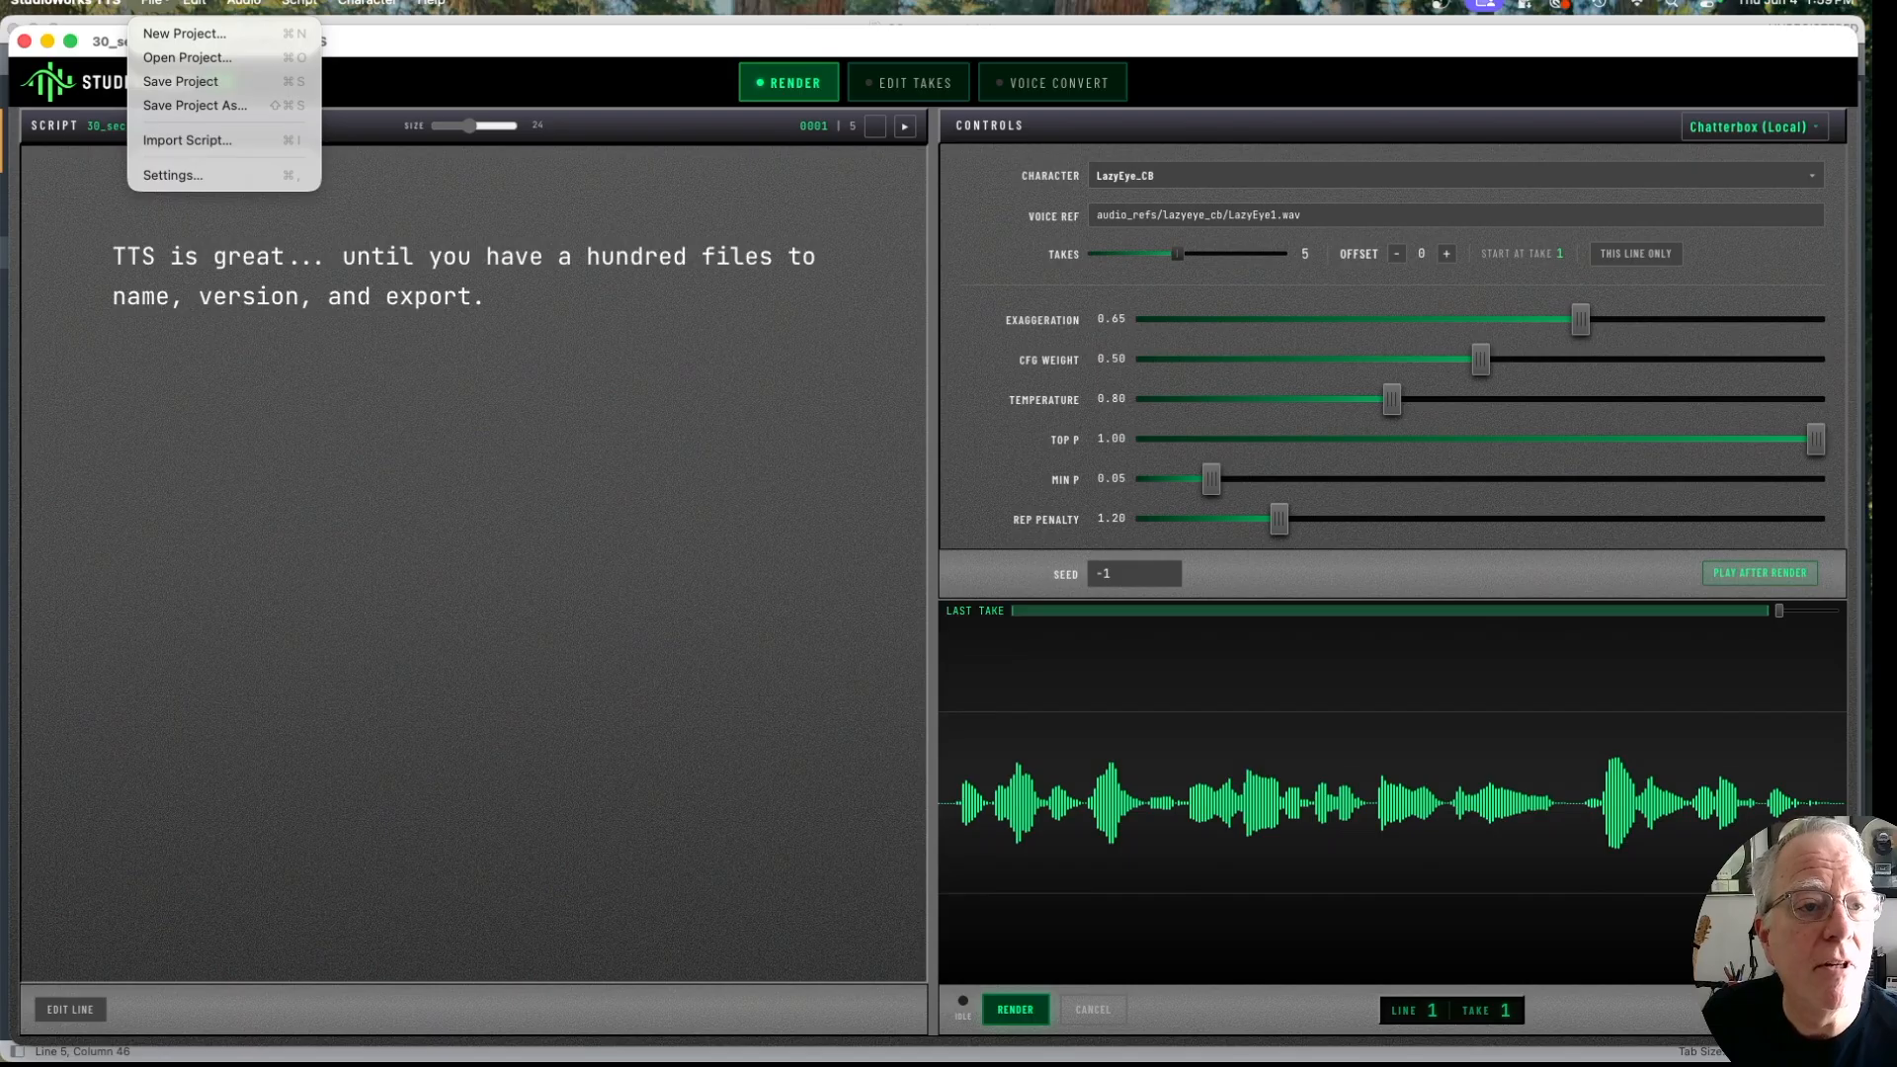
click(170, 173)
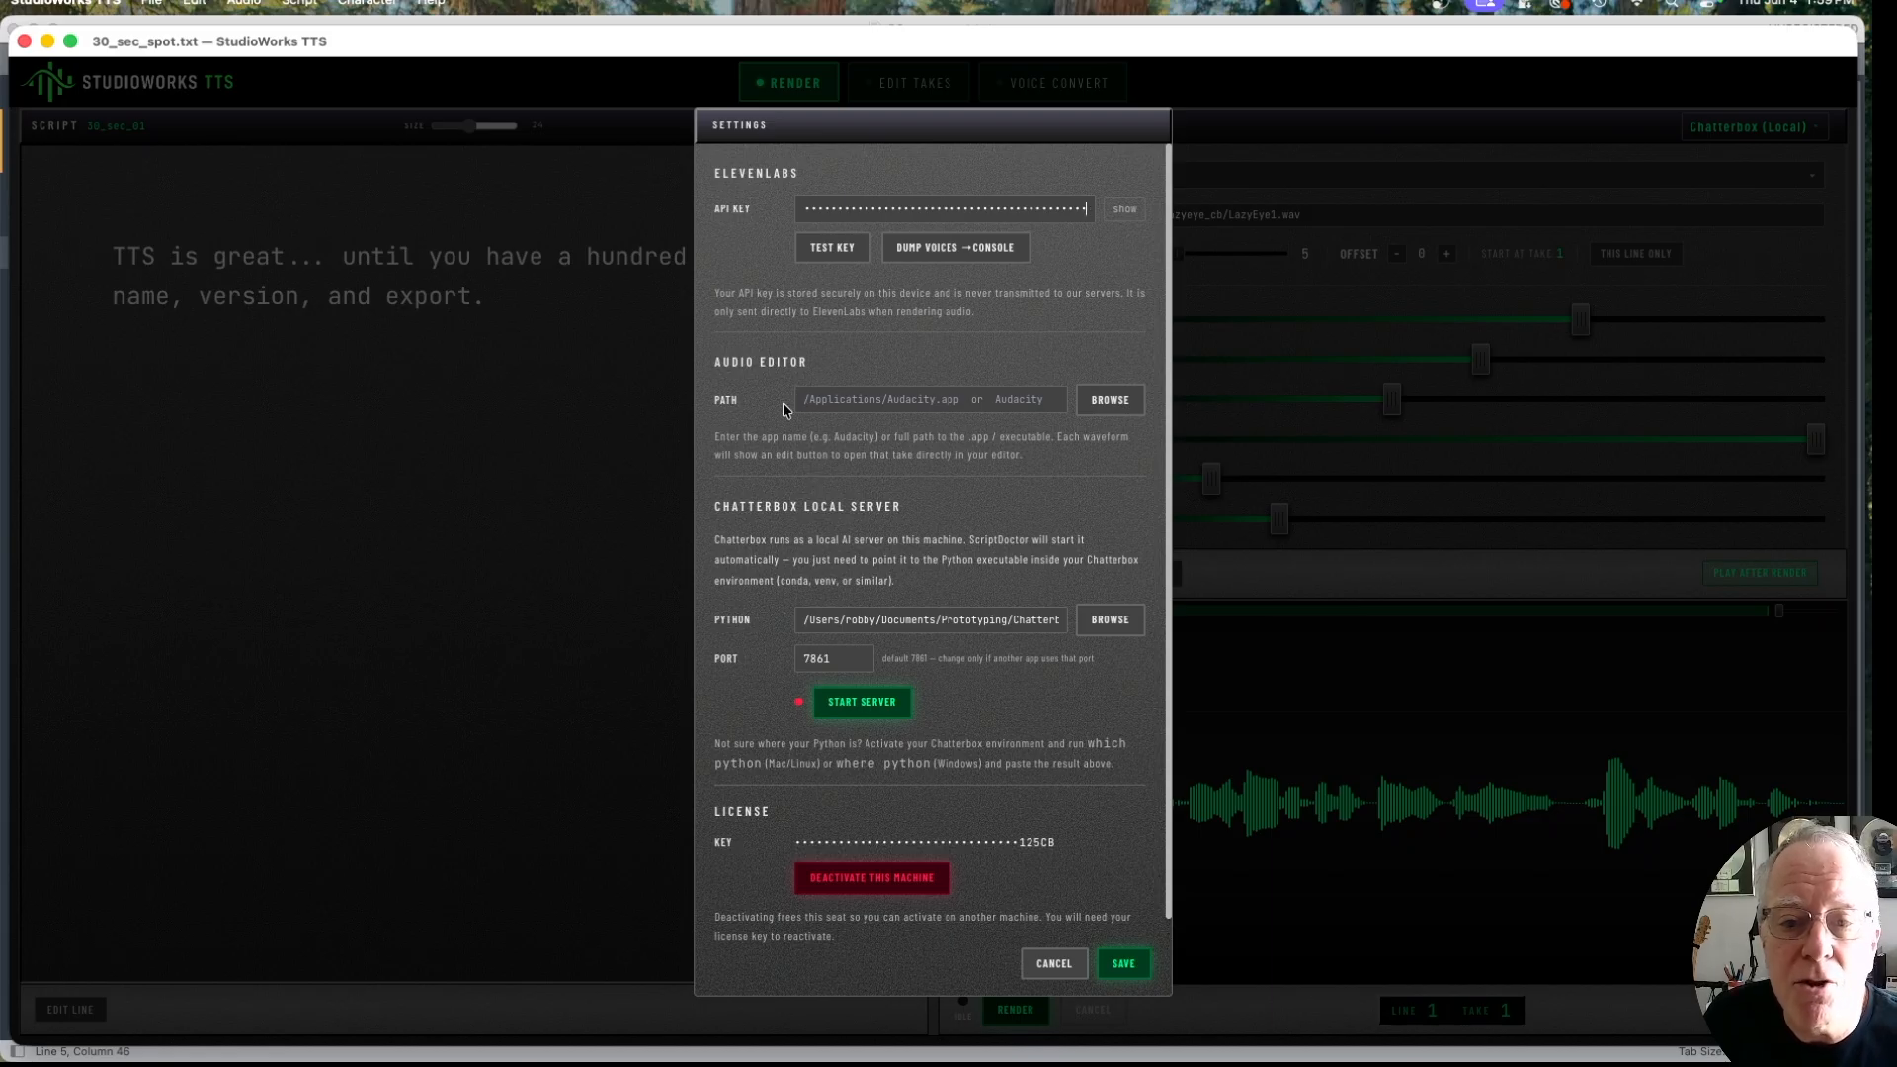
click(803, 620)
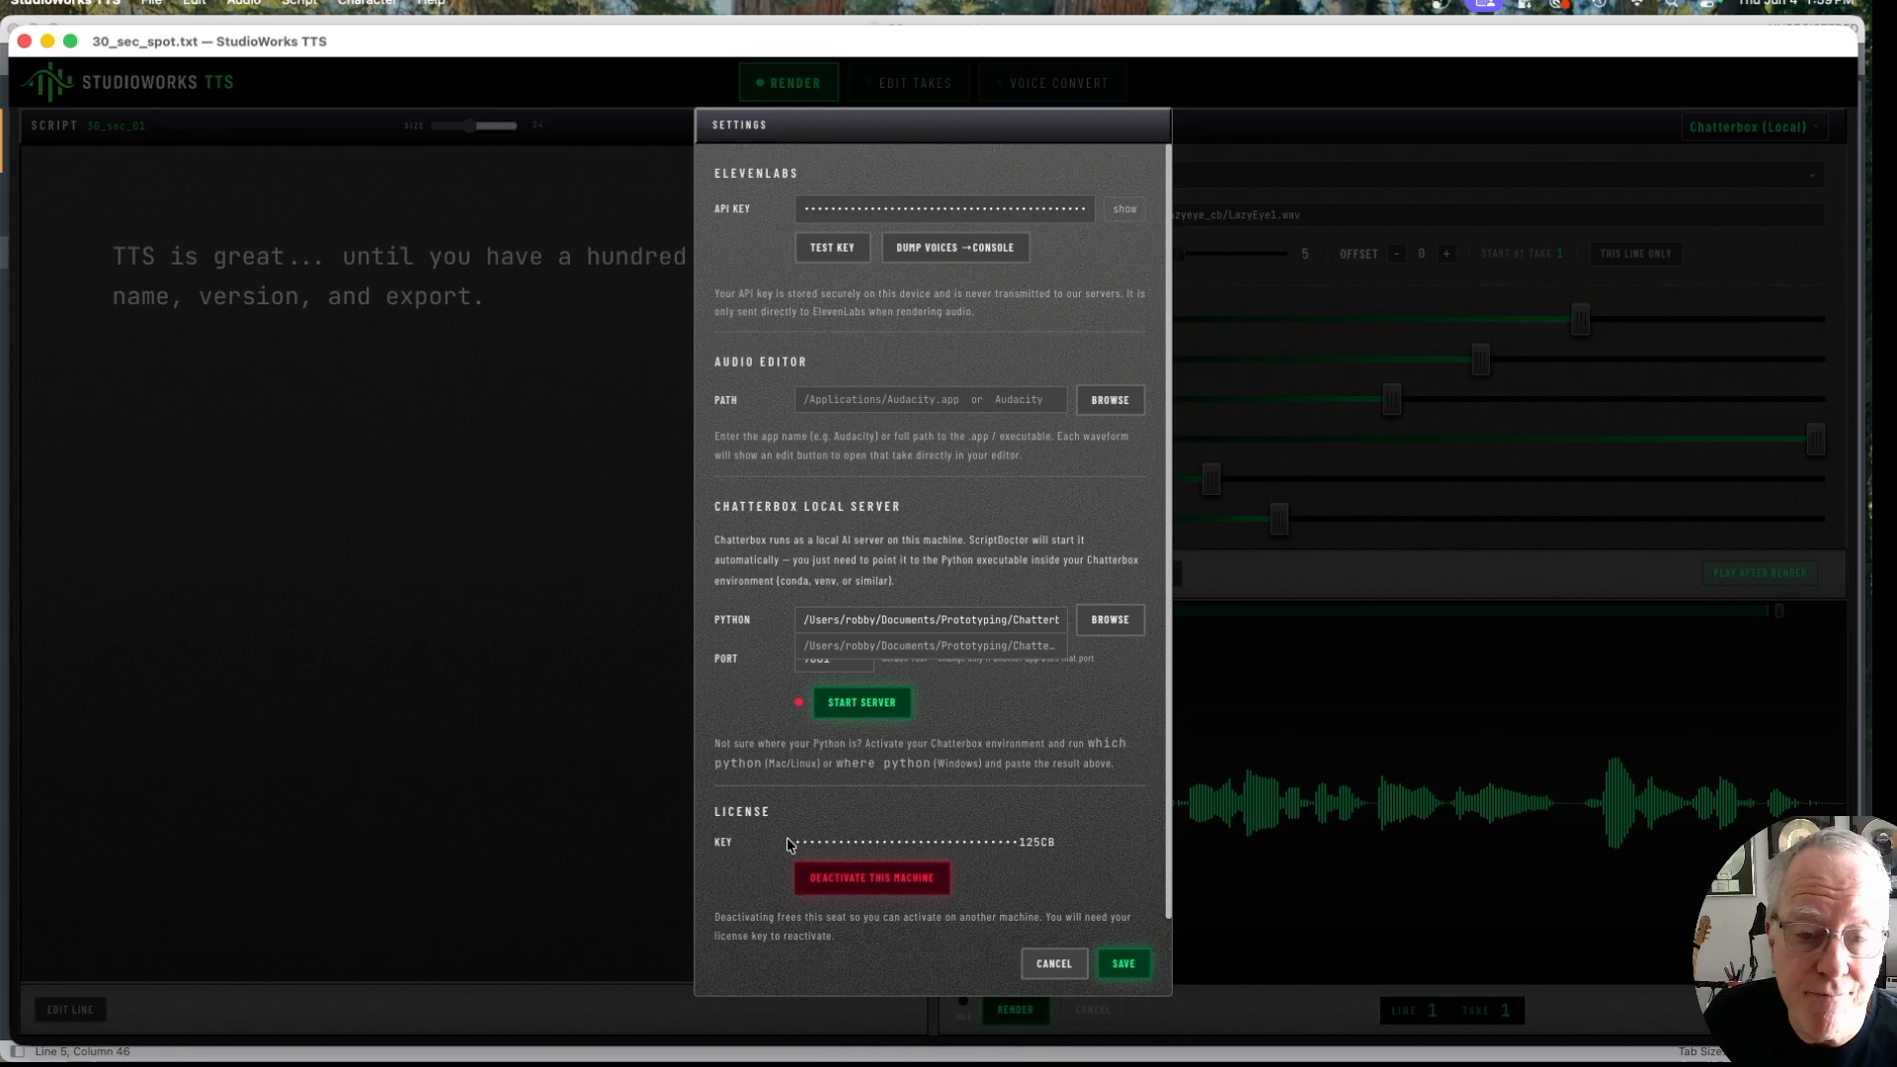
click(1055, 965)
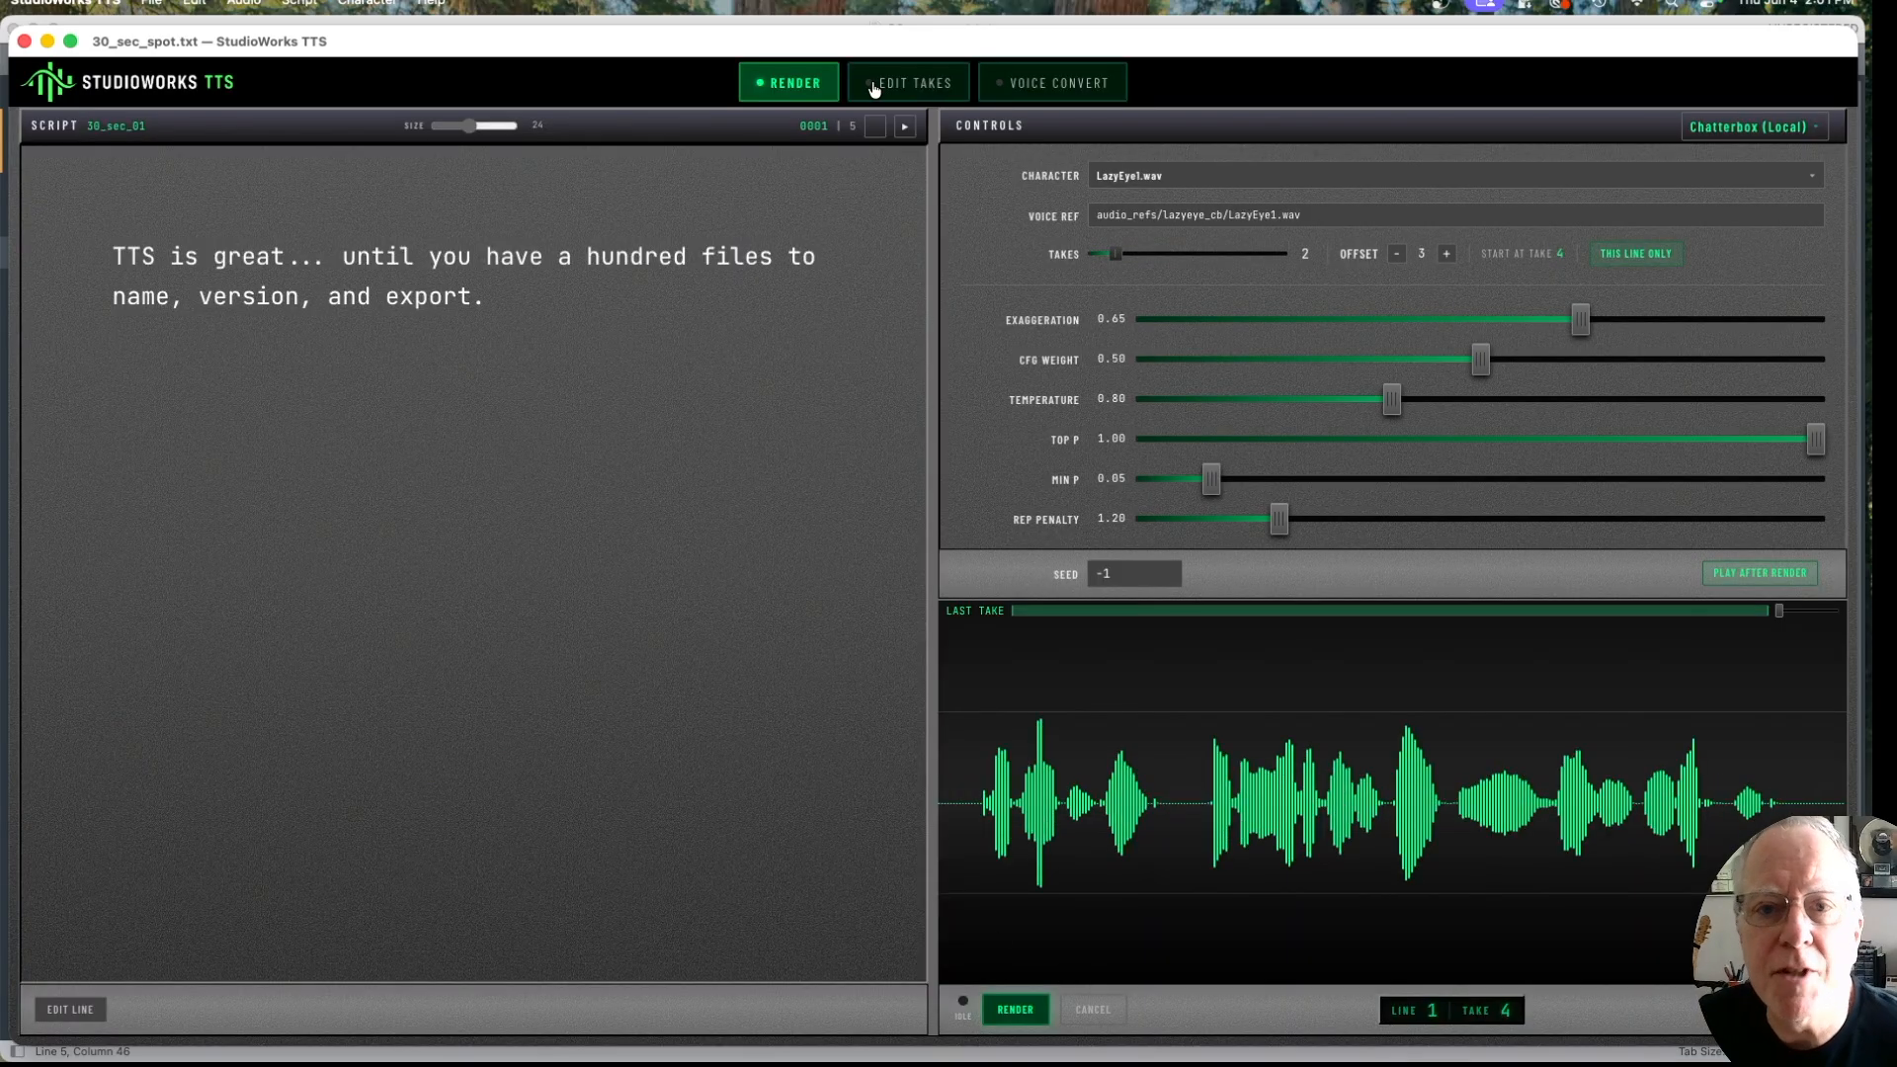
Step: Switch to take editing for the first script line and listen to take 4
click(905, 87)
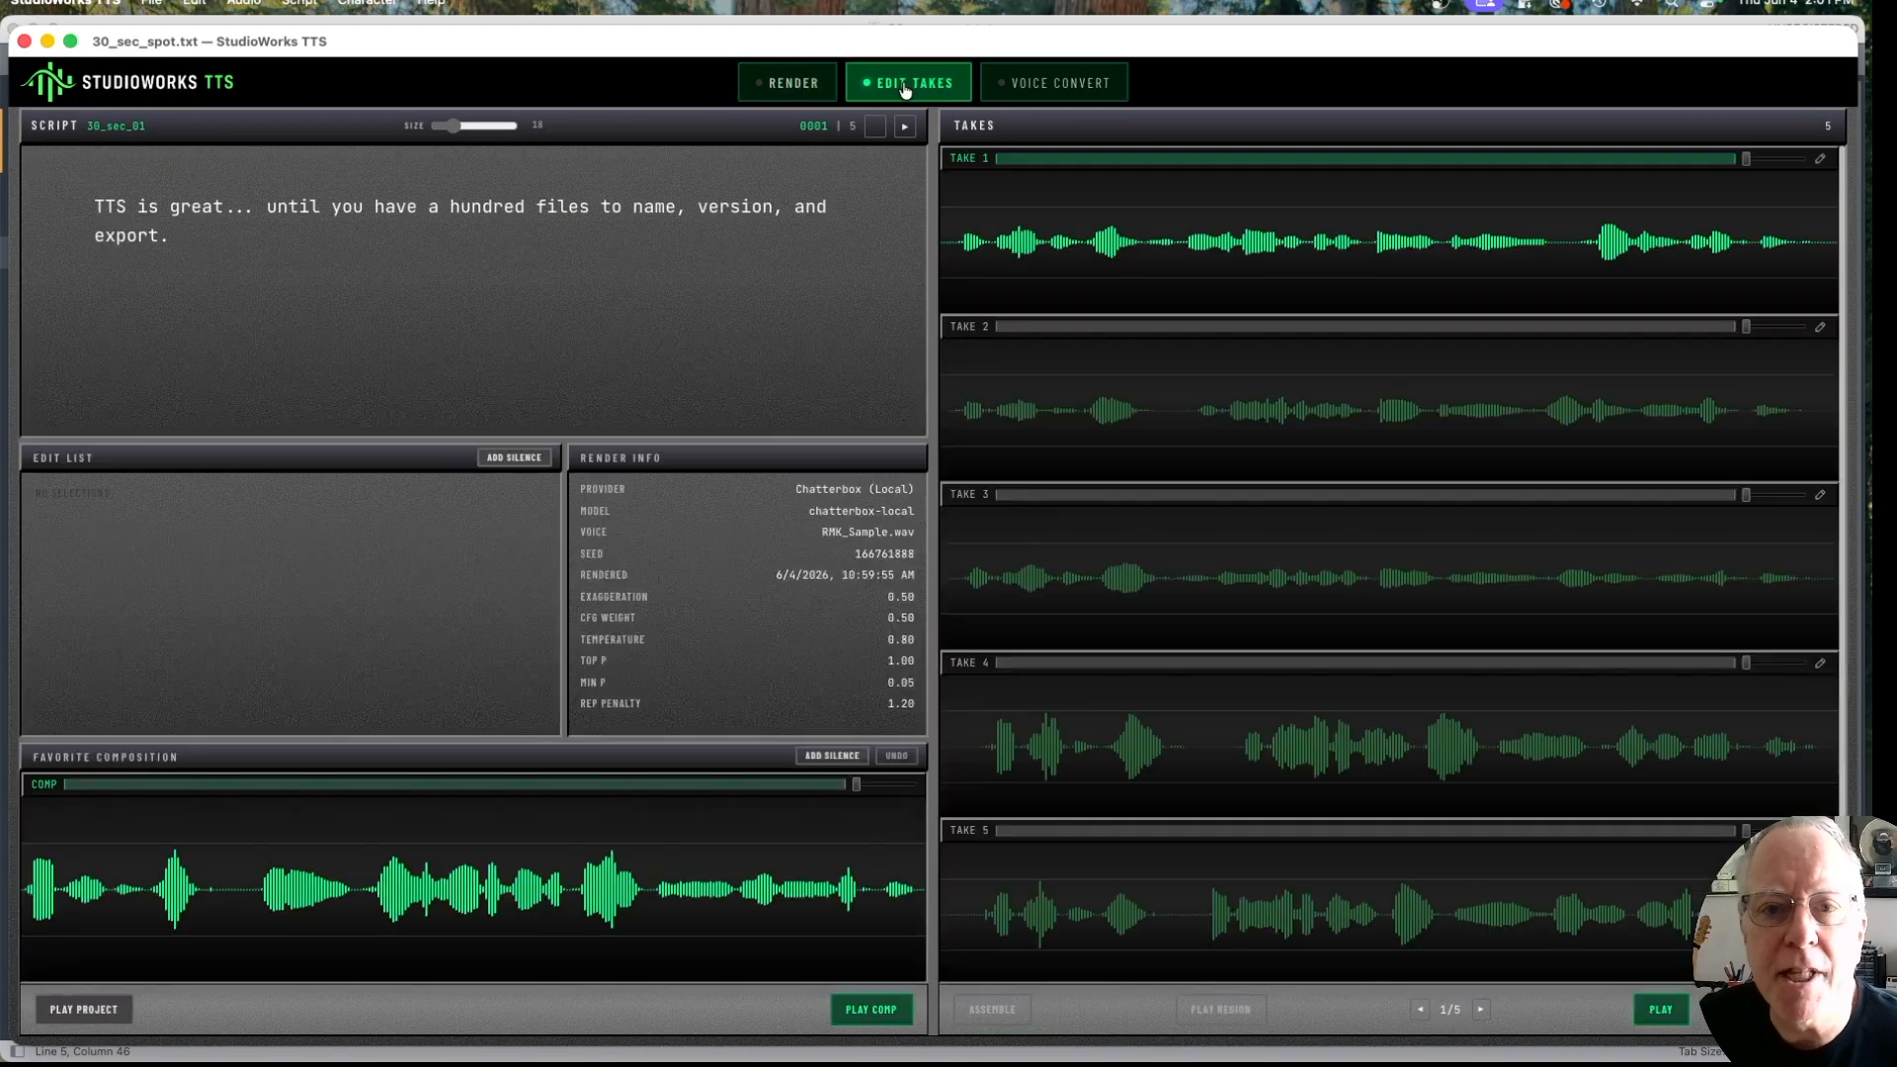
click(970, 749)
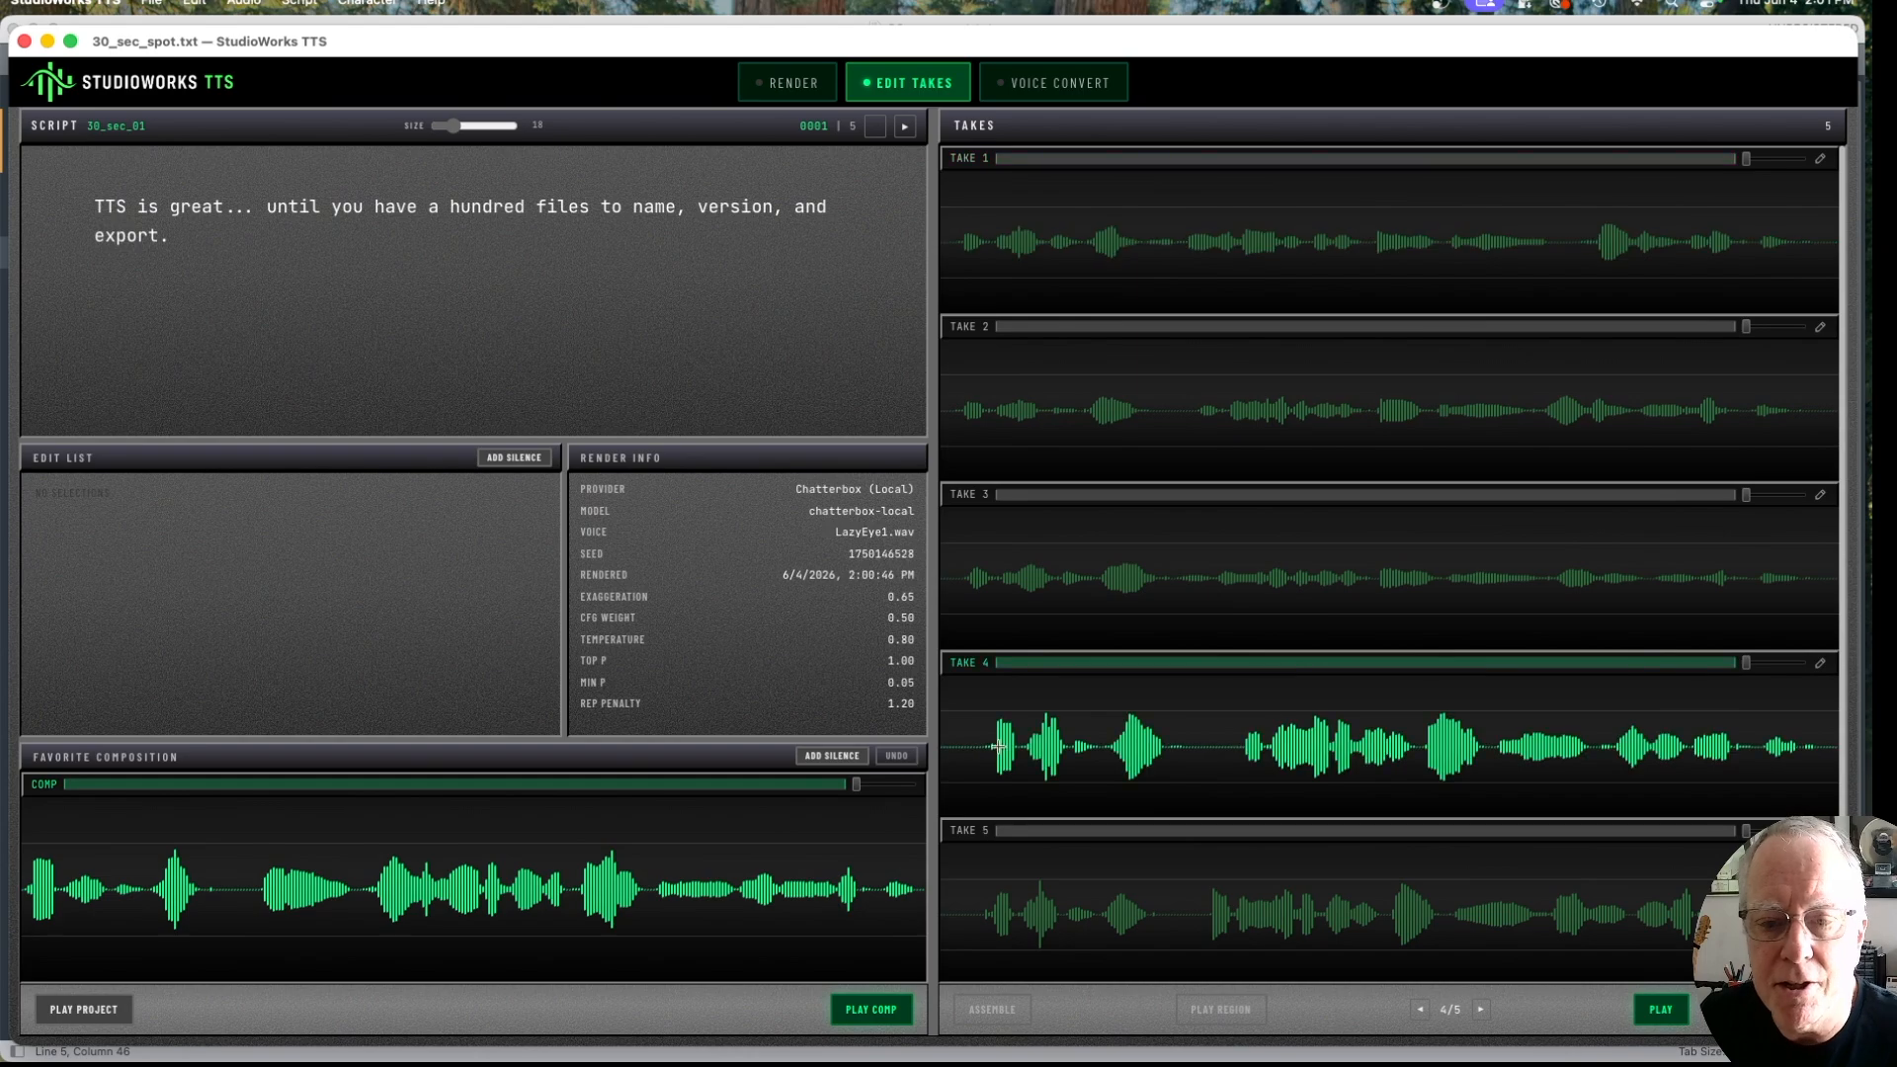
click(952, 785)
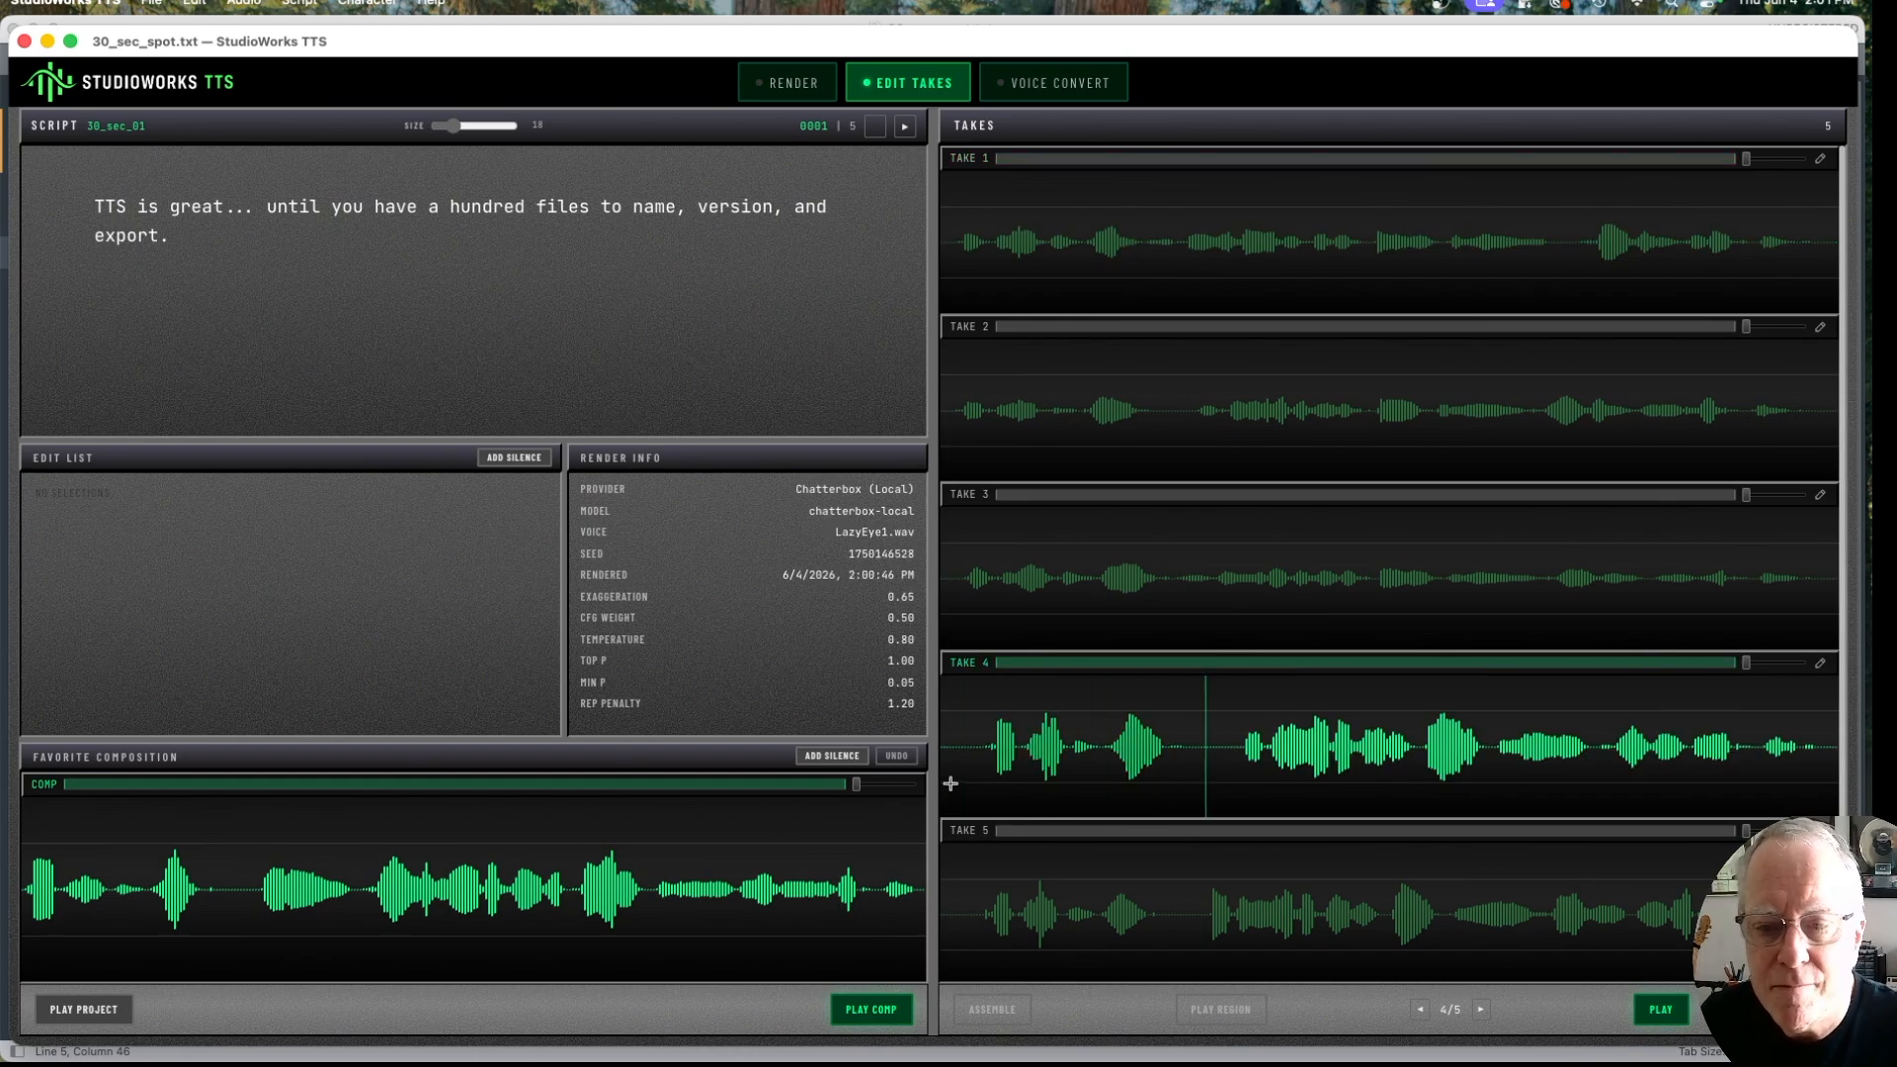
Step: Select the opening phrase in take 4 and the rest of the line in take 5, and play the selected region
drag(966, 763, 1221, 784)
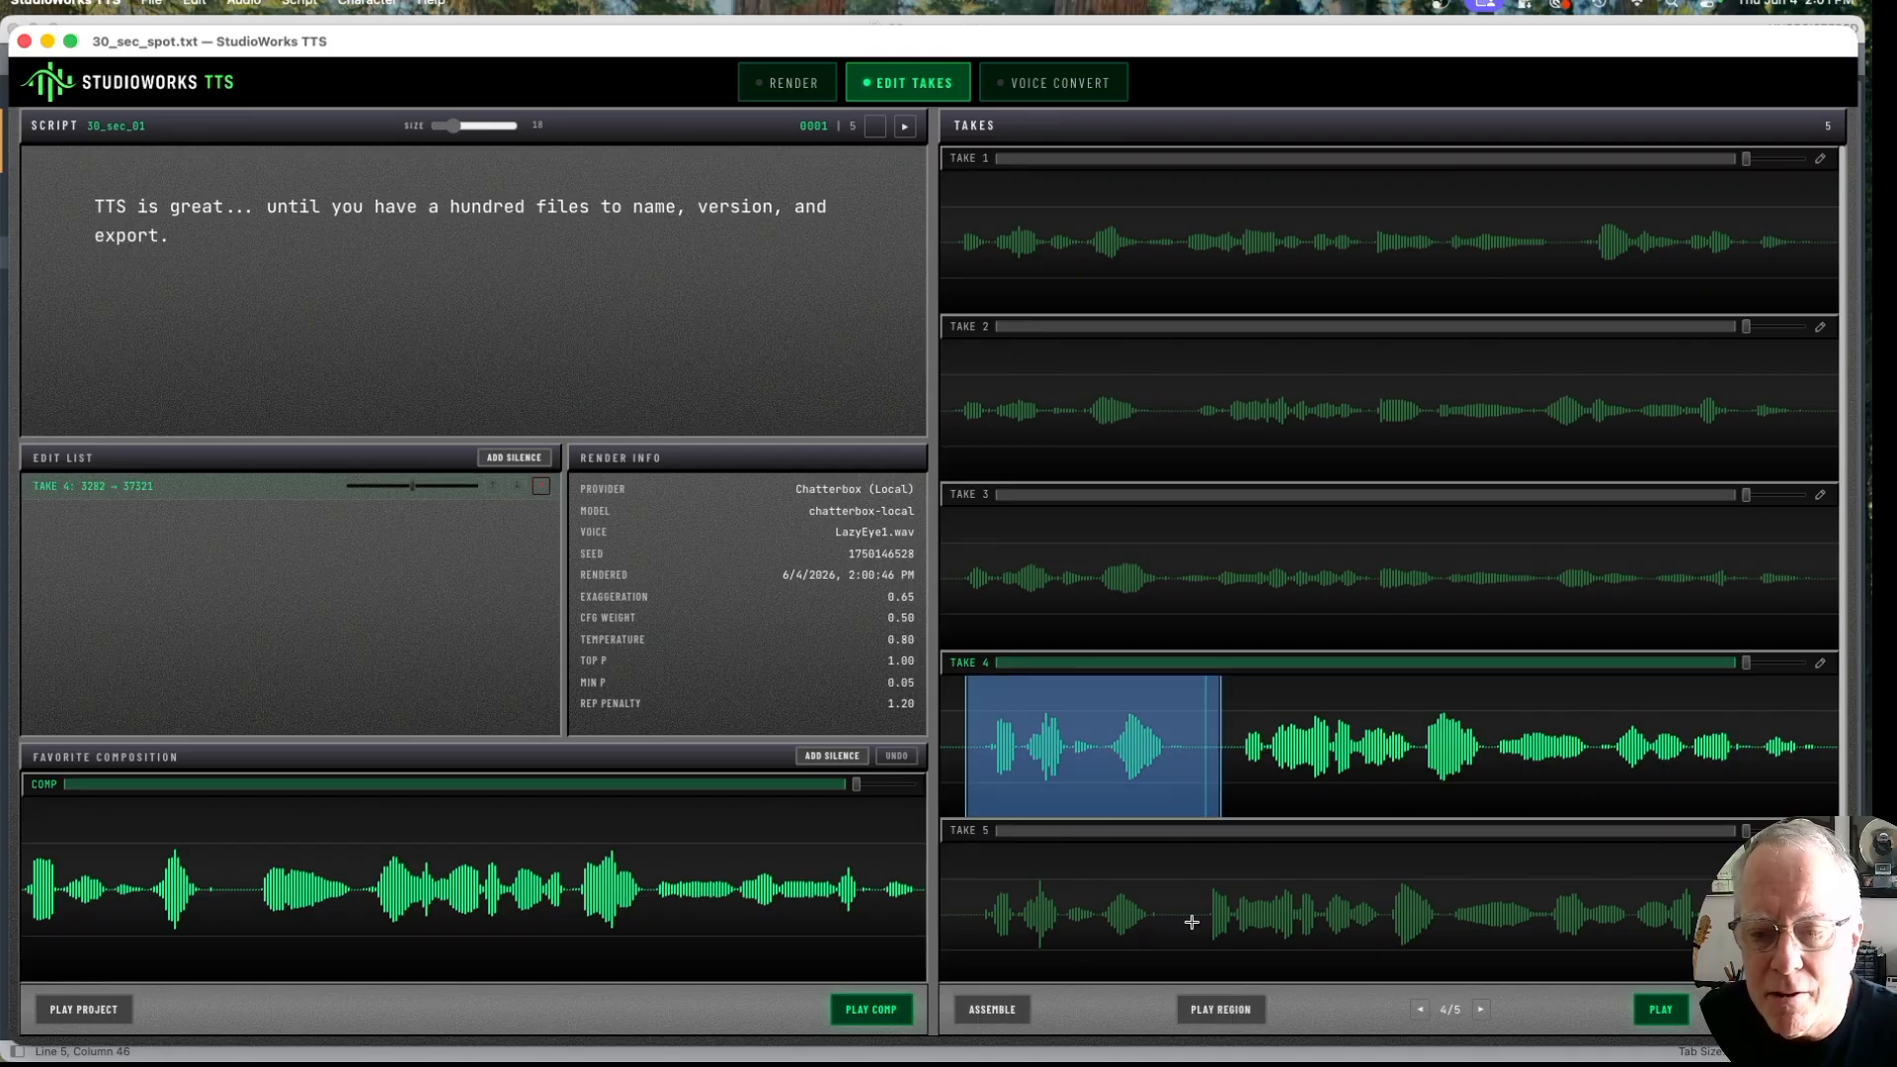
drag(1189, 929, 1741, 929)
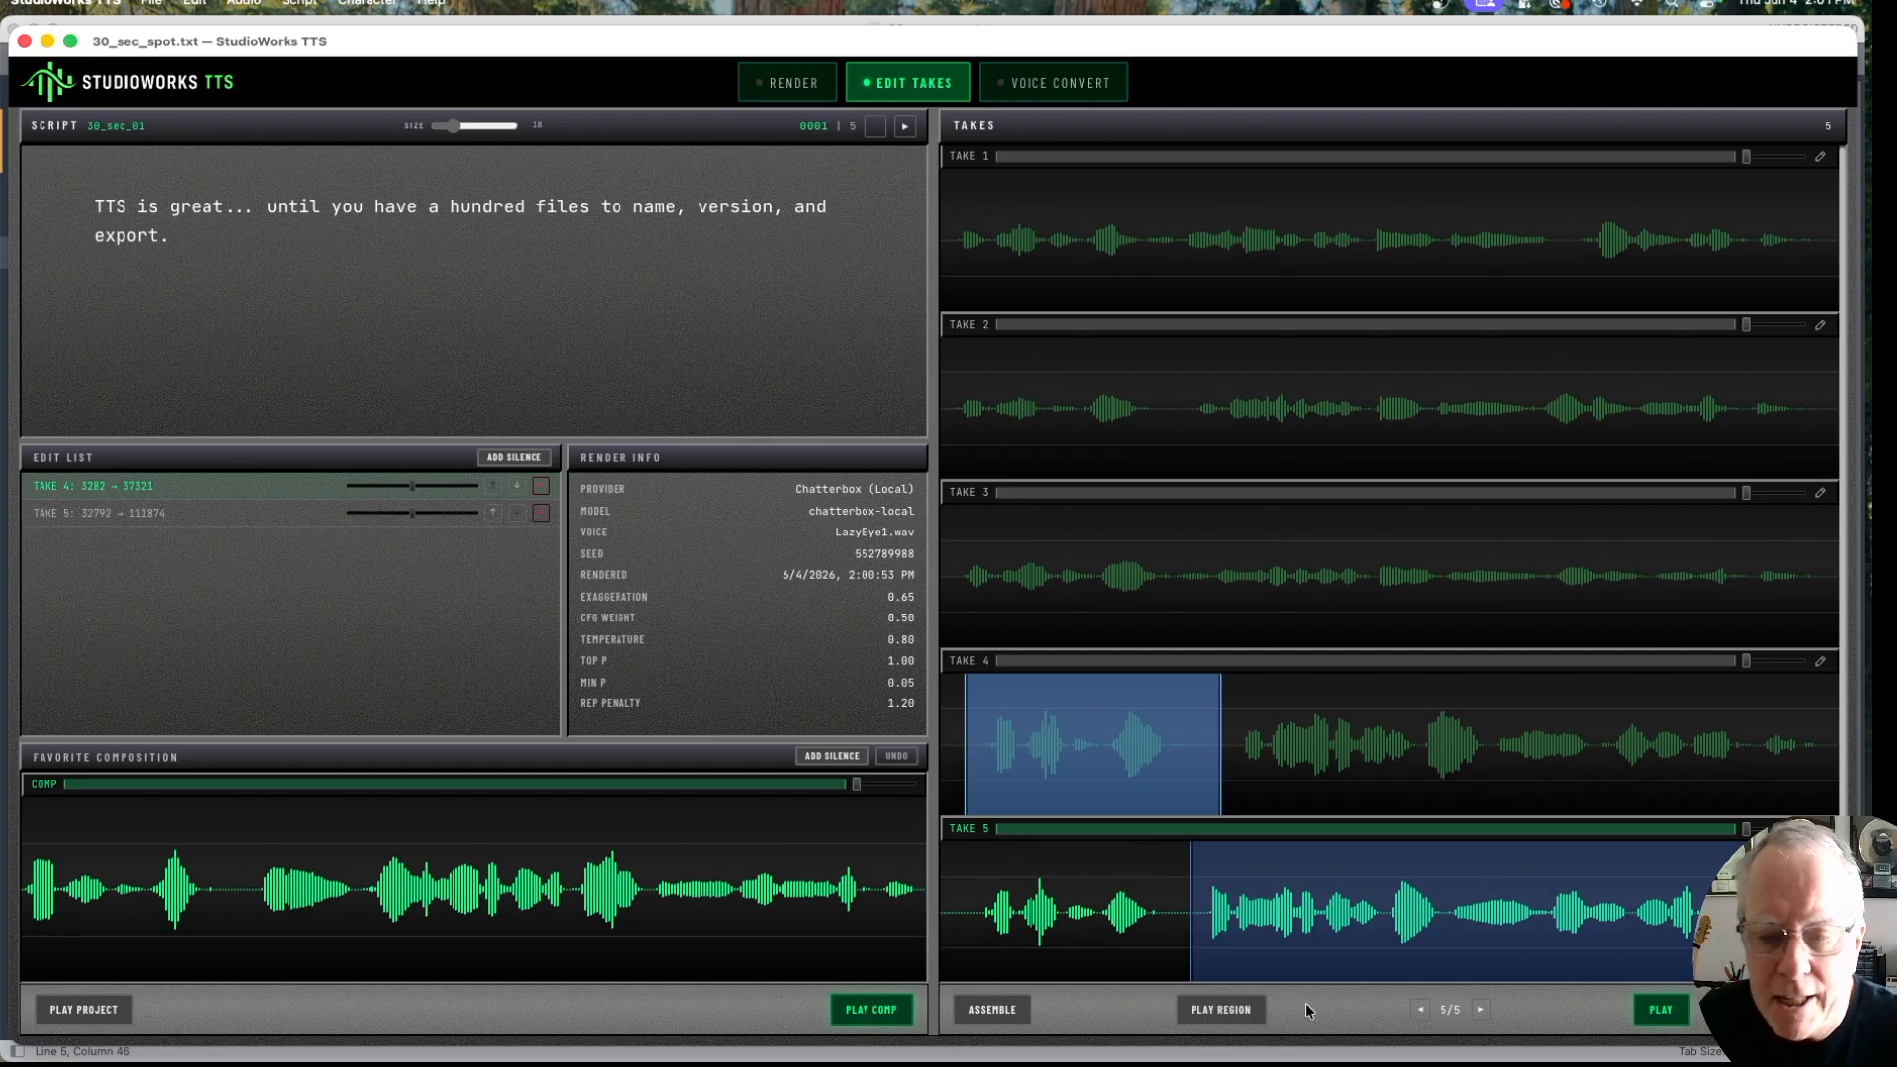
click(1221, 1012)
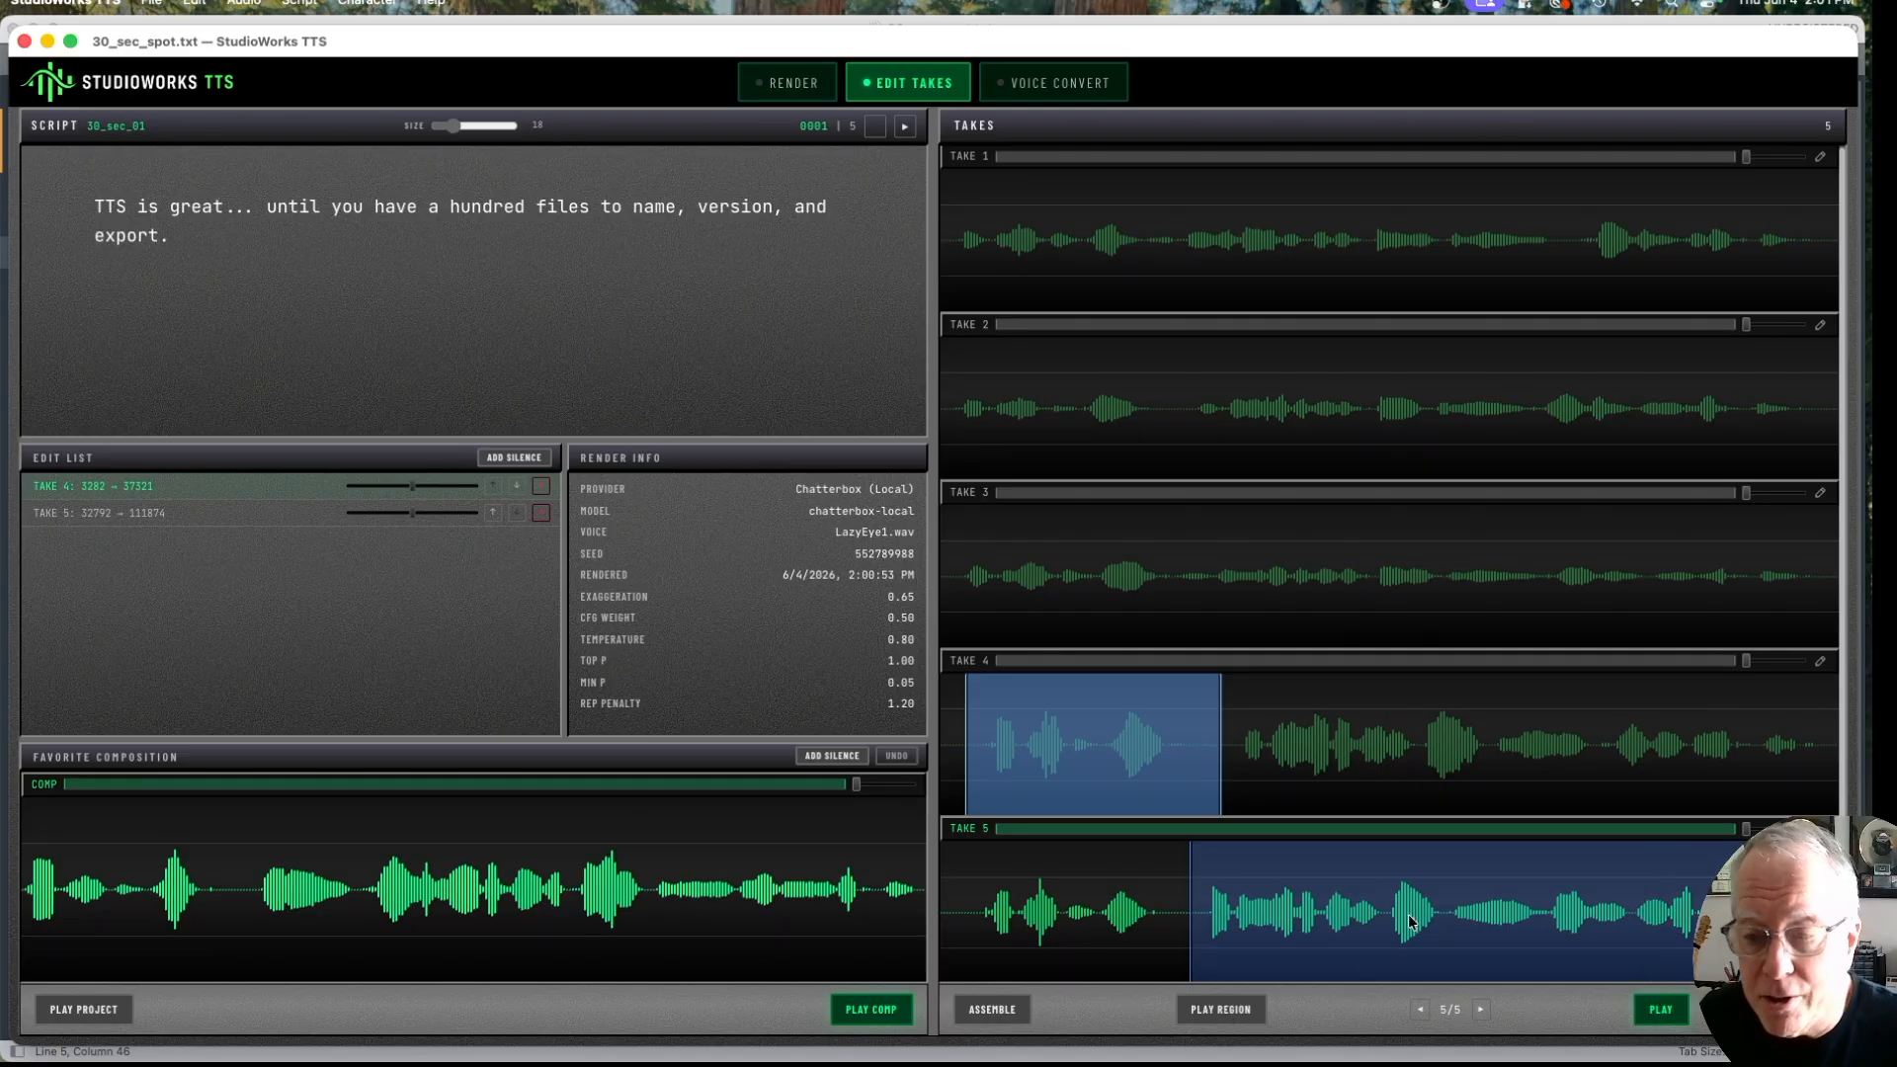
Step: Trim the take 5 region to run from about 34901 to 109020 and assemble both regions into the favorite composition
scroll(1407, 915, up, 3)
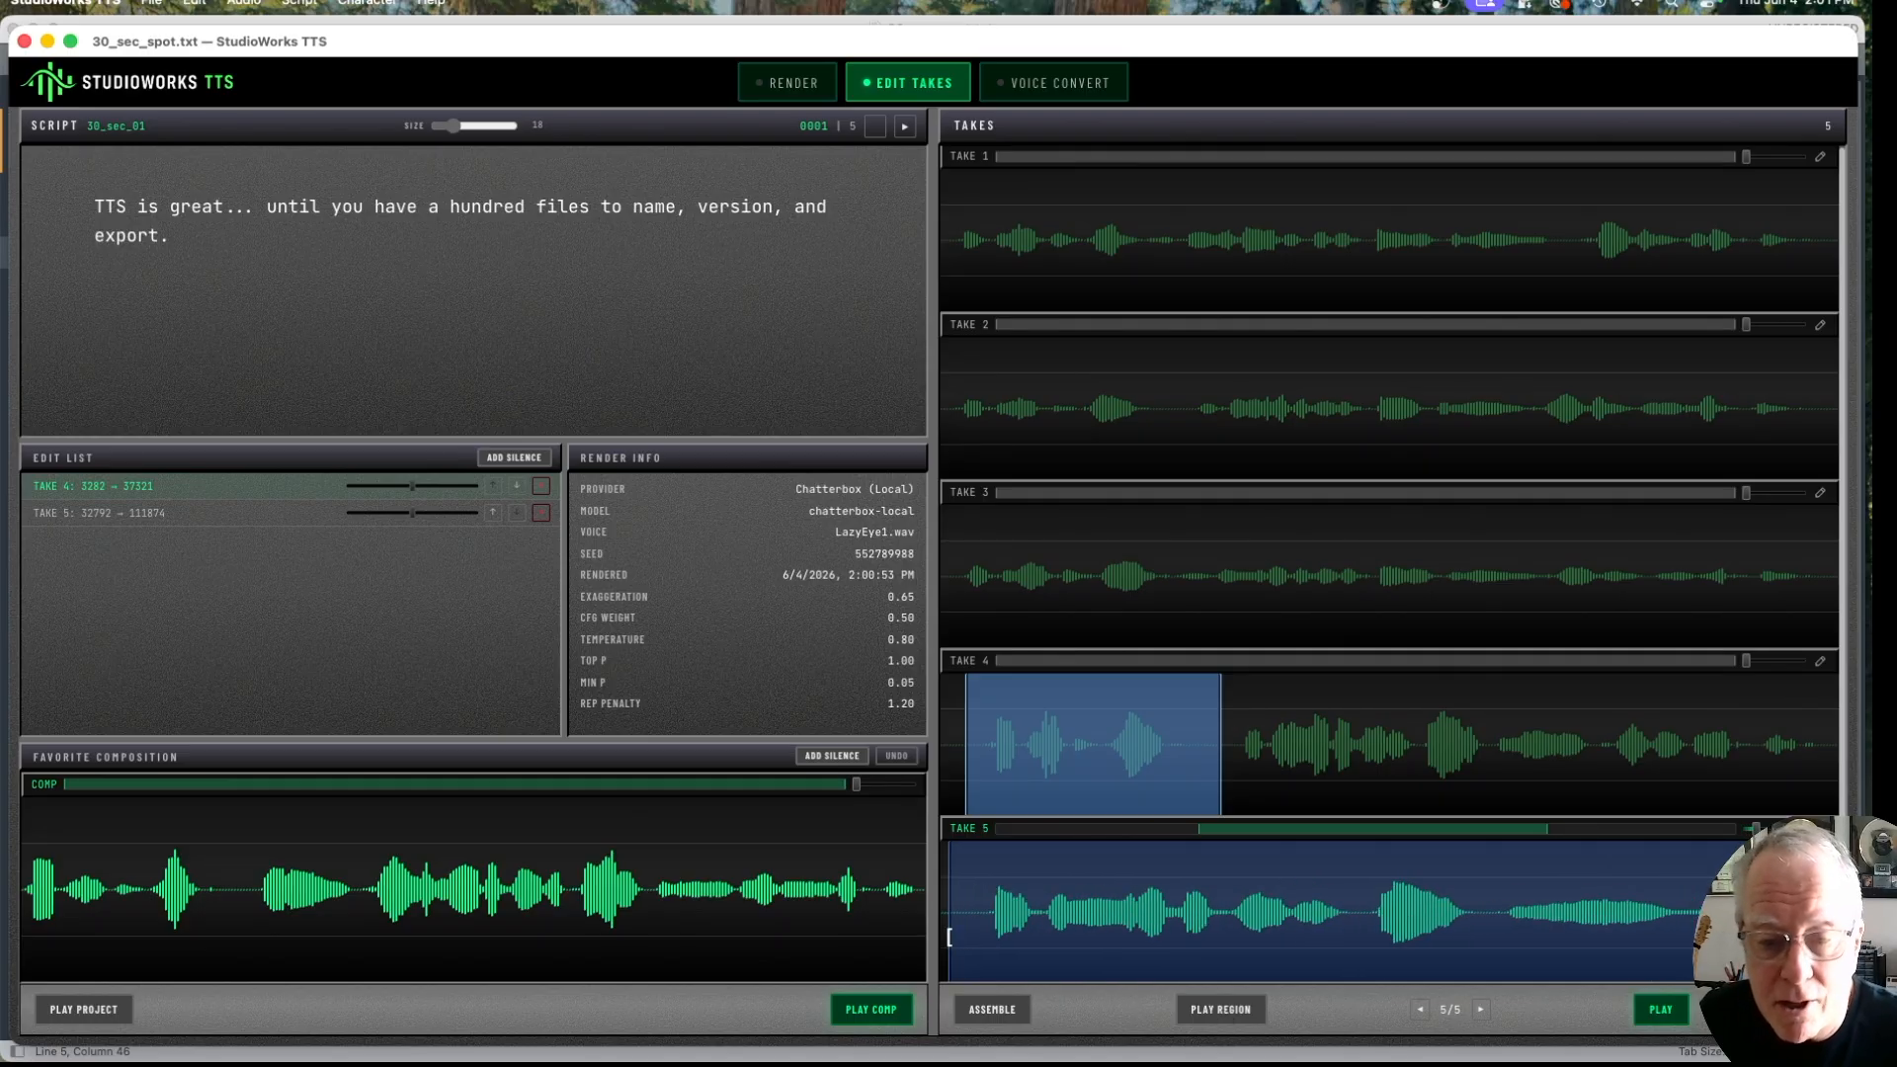
drag(949, 936, 981, 939)
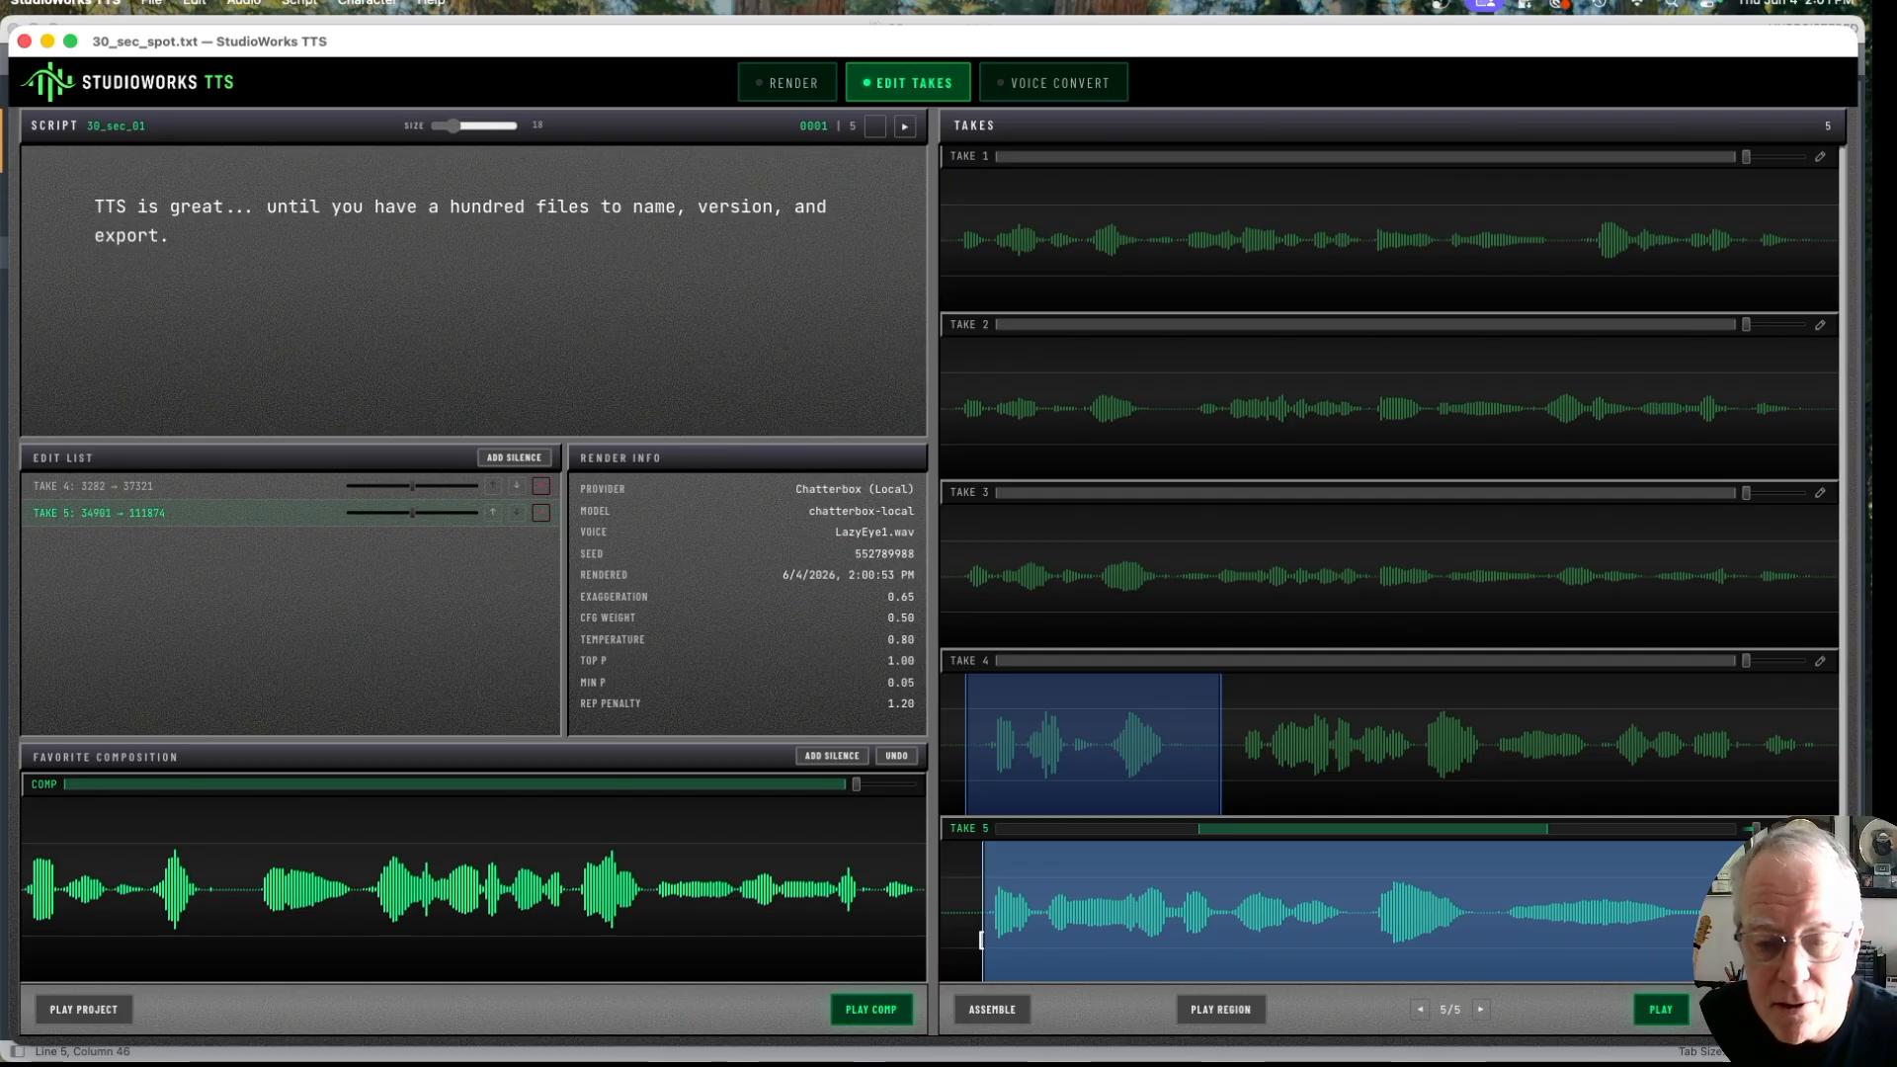
scroll(1219, 909, down, 3)
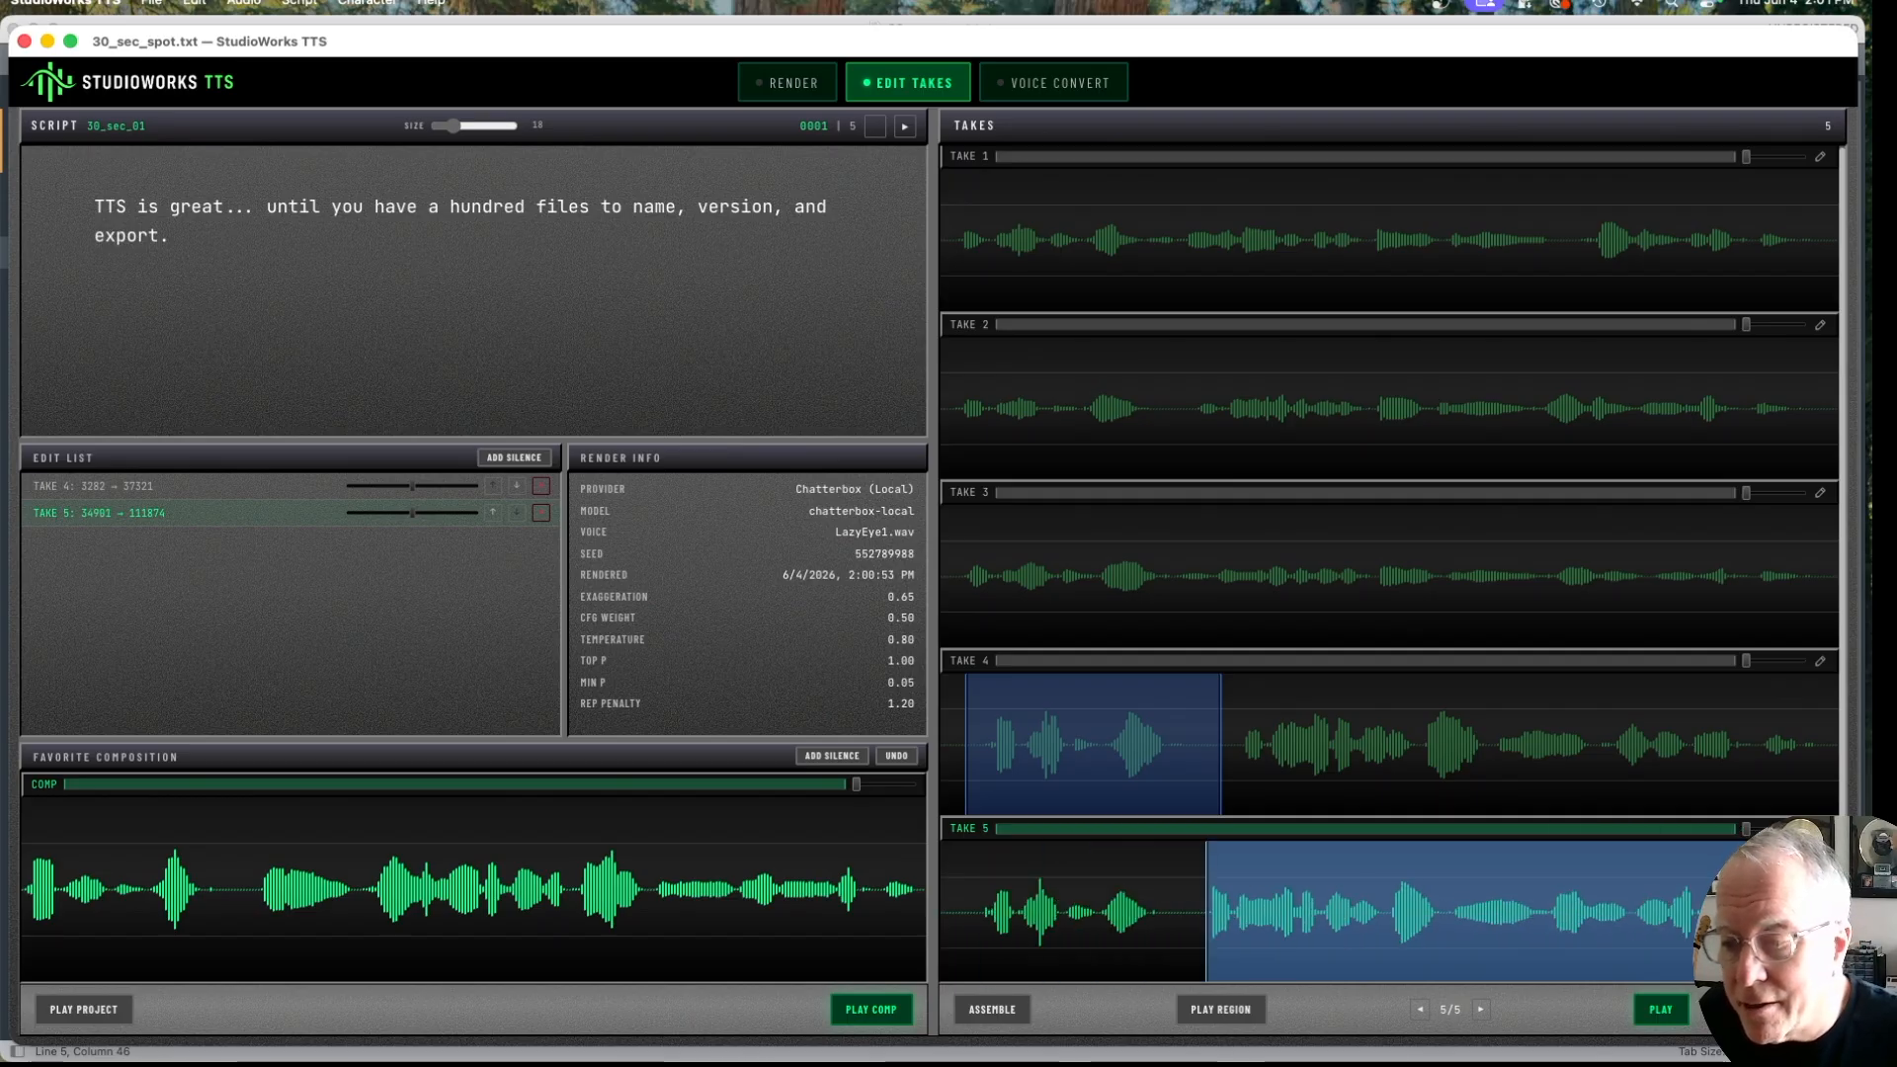
scroll(1795, 911, up, 5)
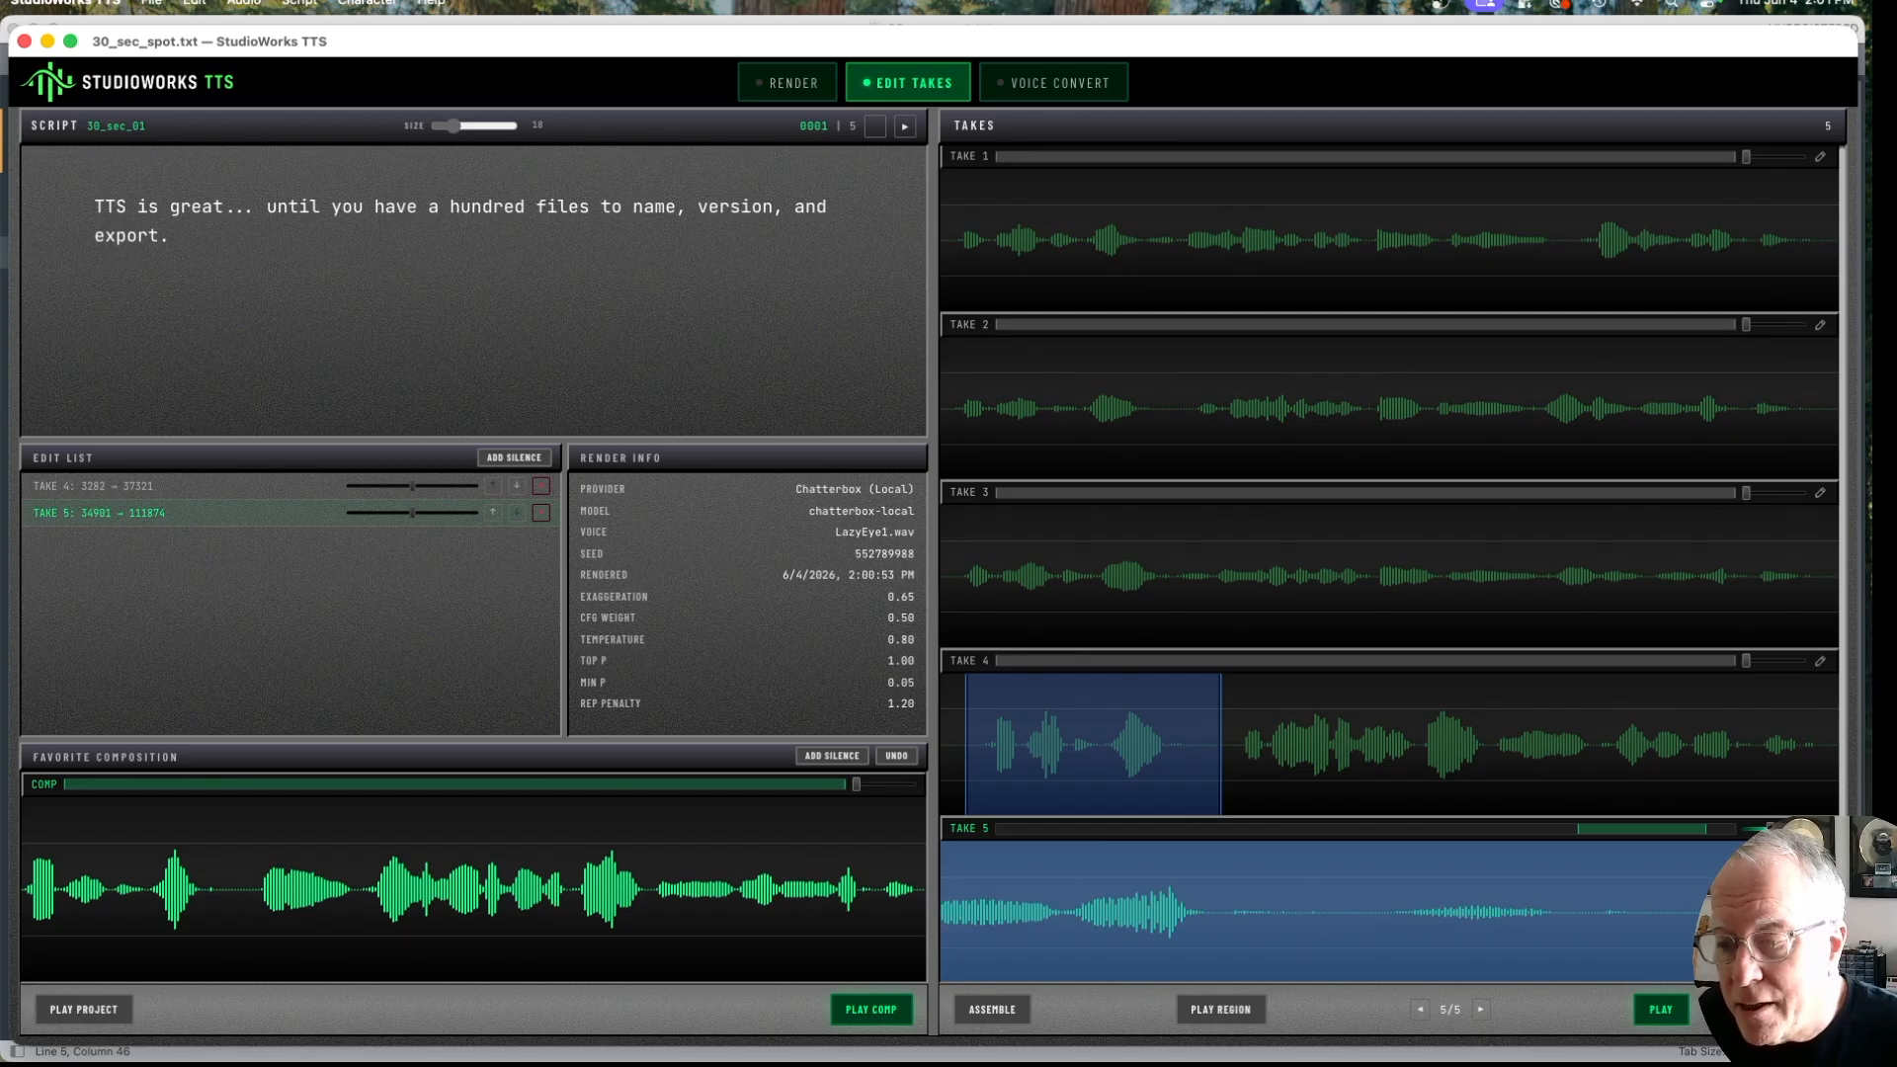
drag(1772, 953, 1644, 962)
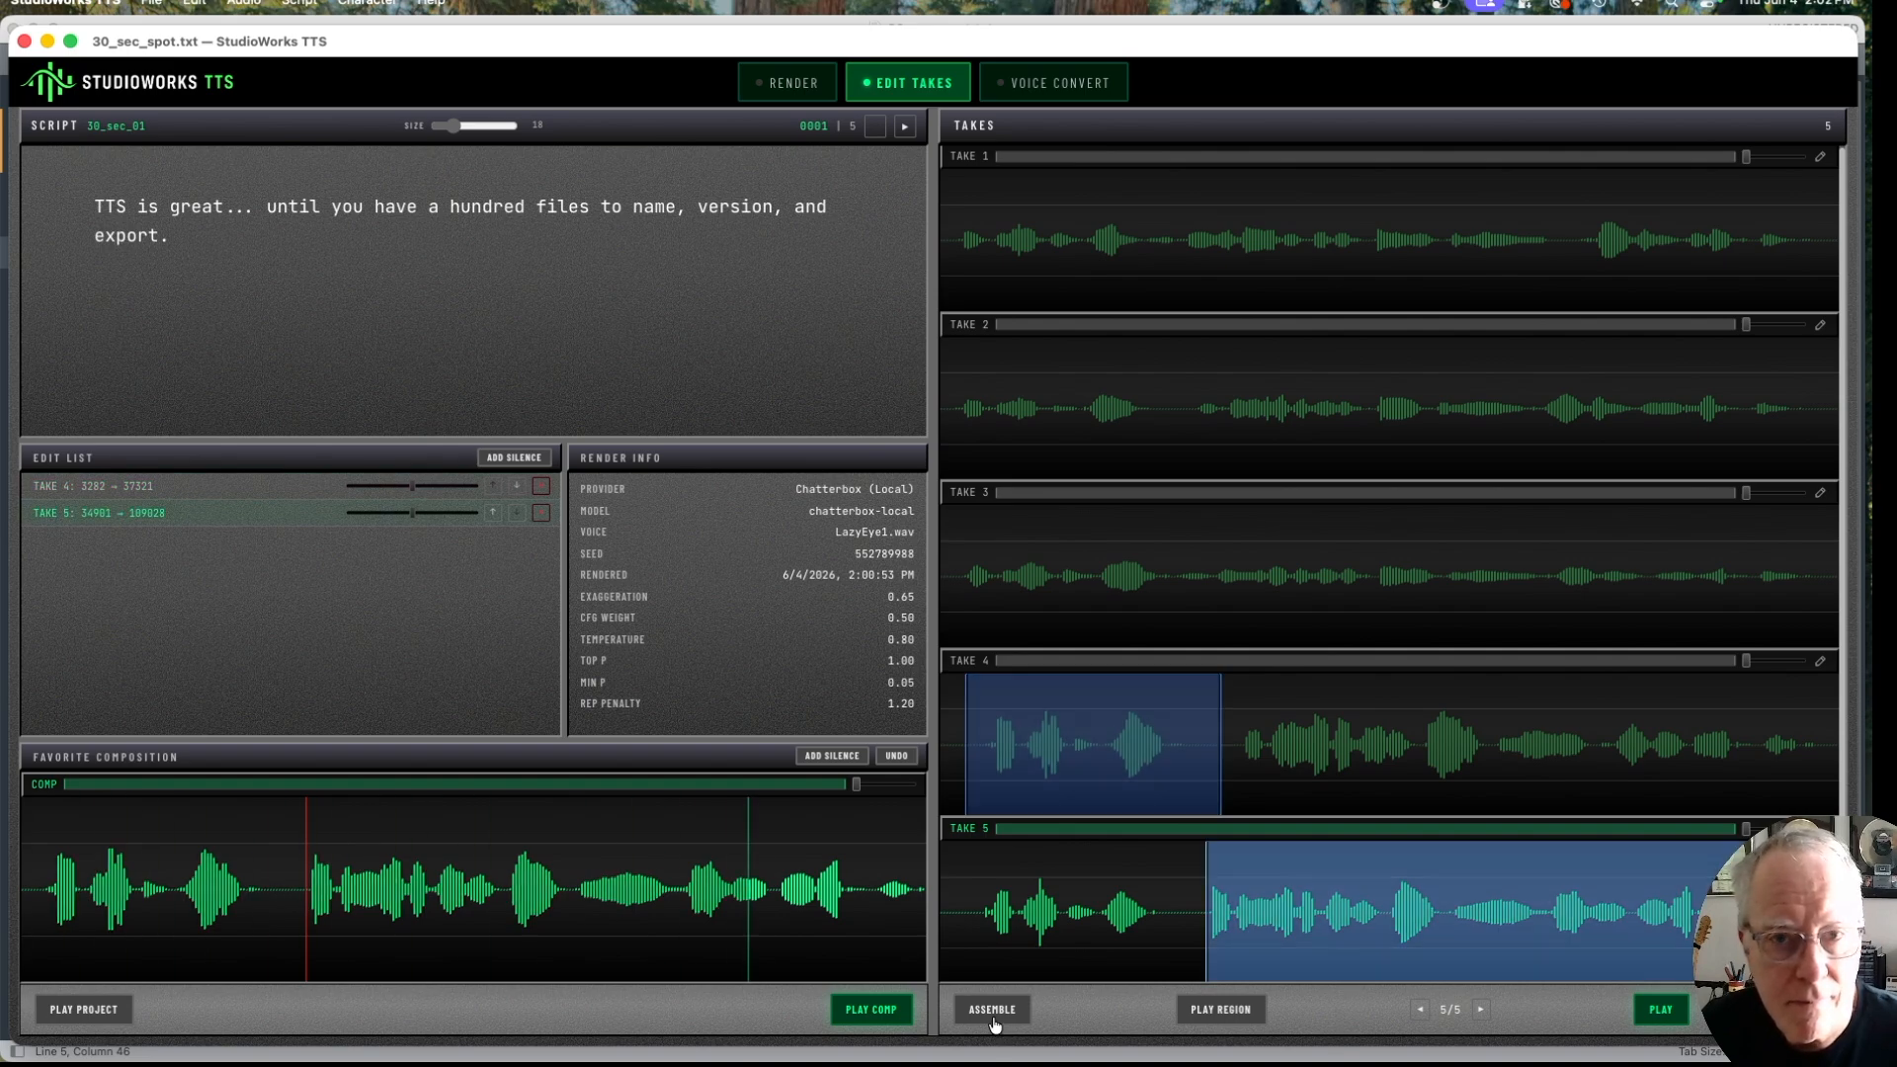
click(992, 1009)
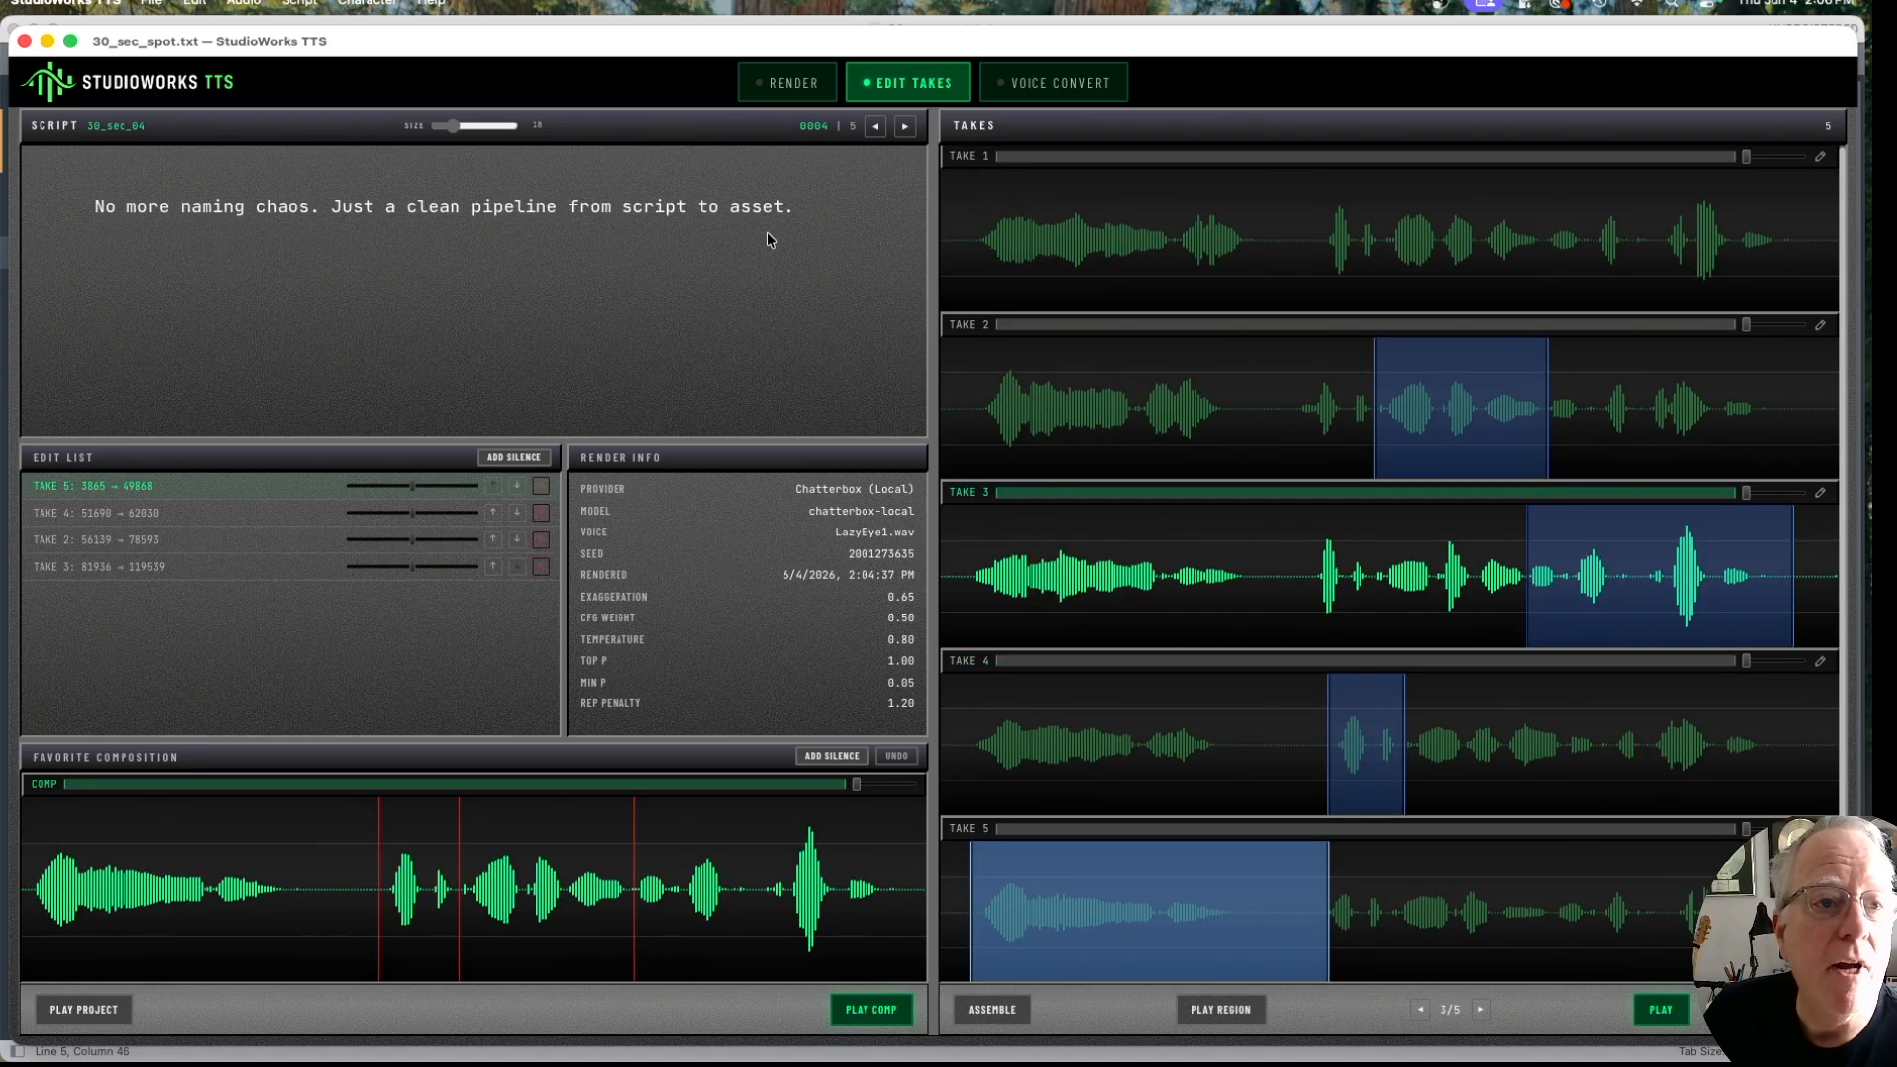
Step: Save the project as 30_sec_spot.cbx in the StudioWorks_Pitch folder, replacing the existing file
click(154, 3)
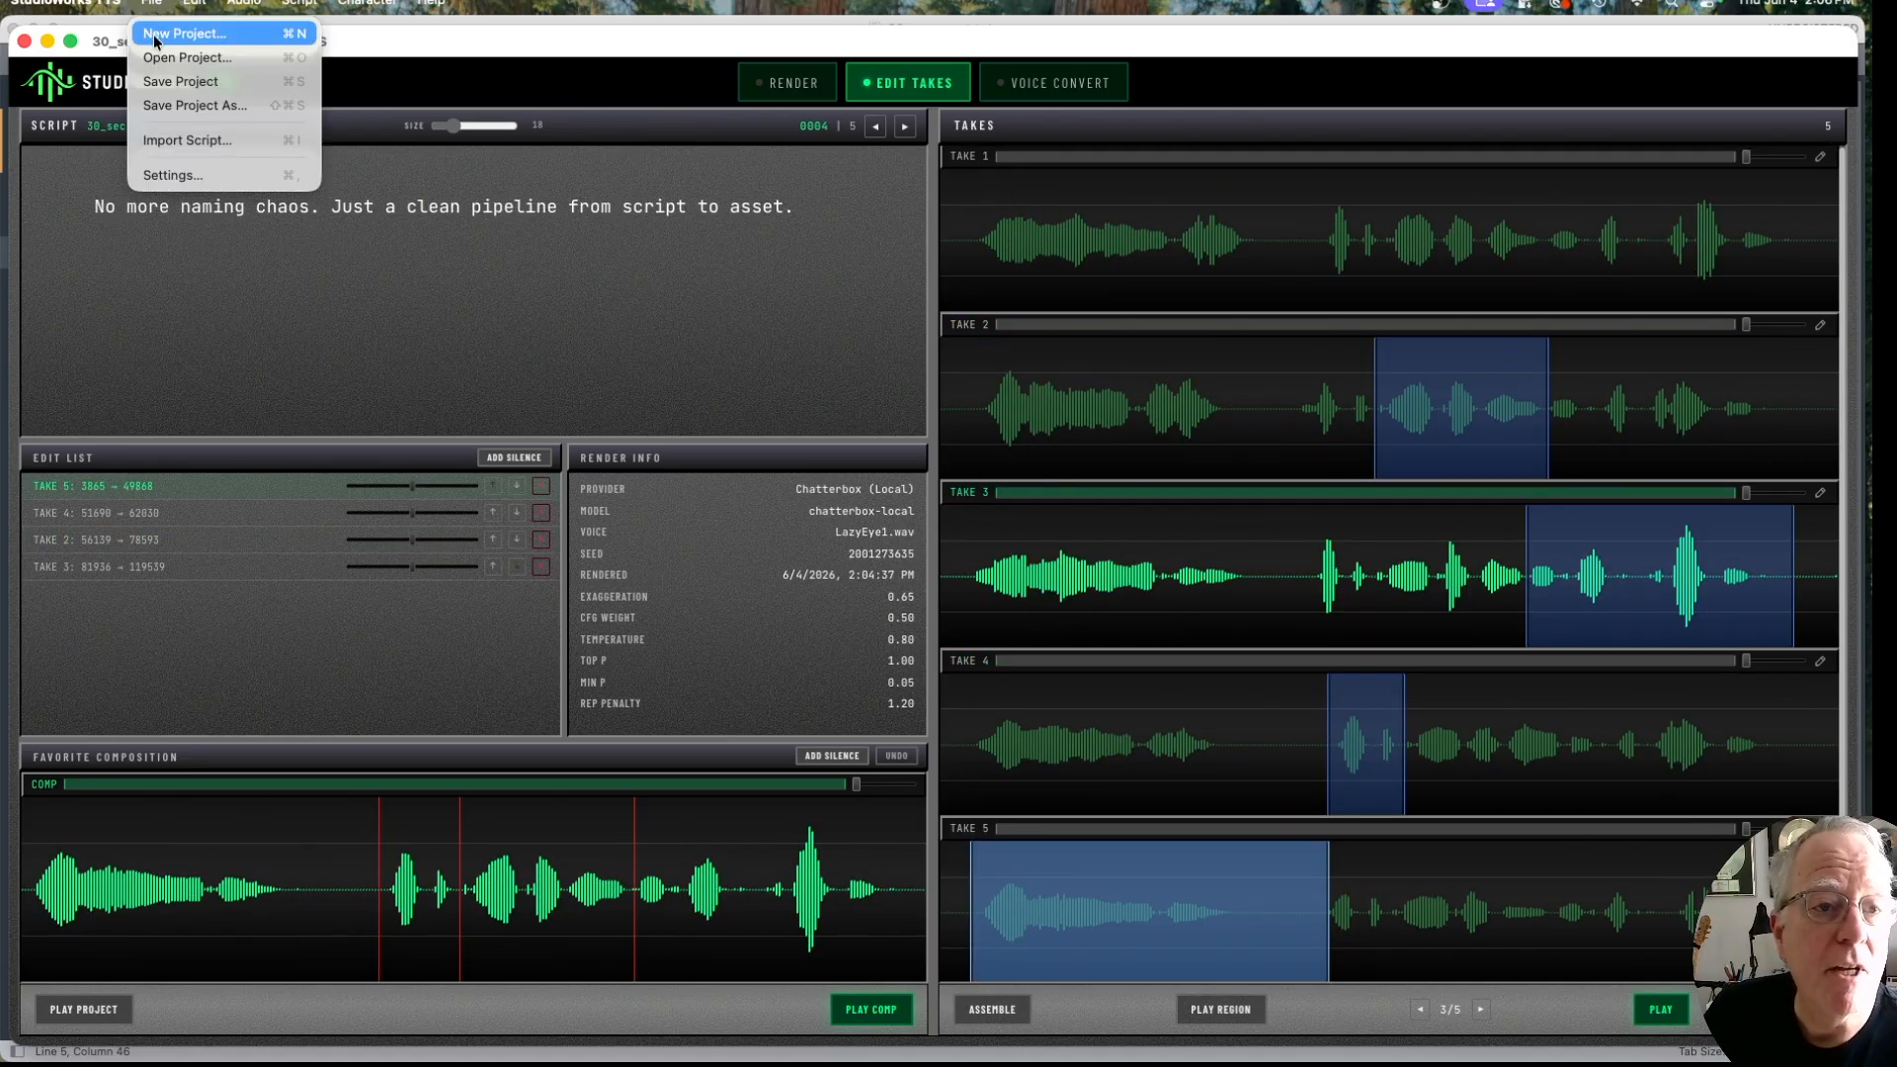
click(158, 106)
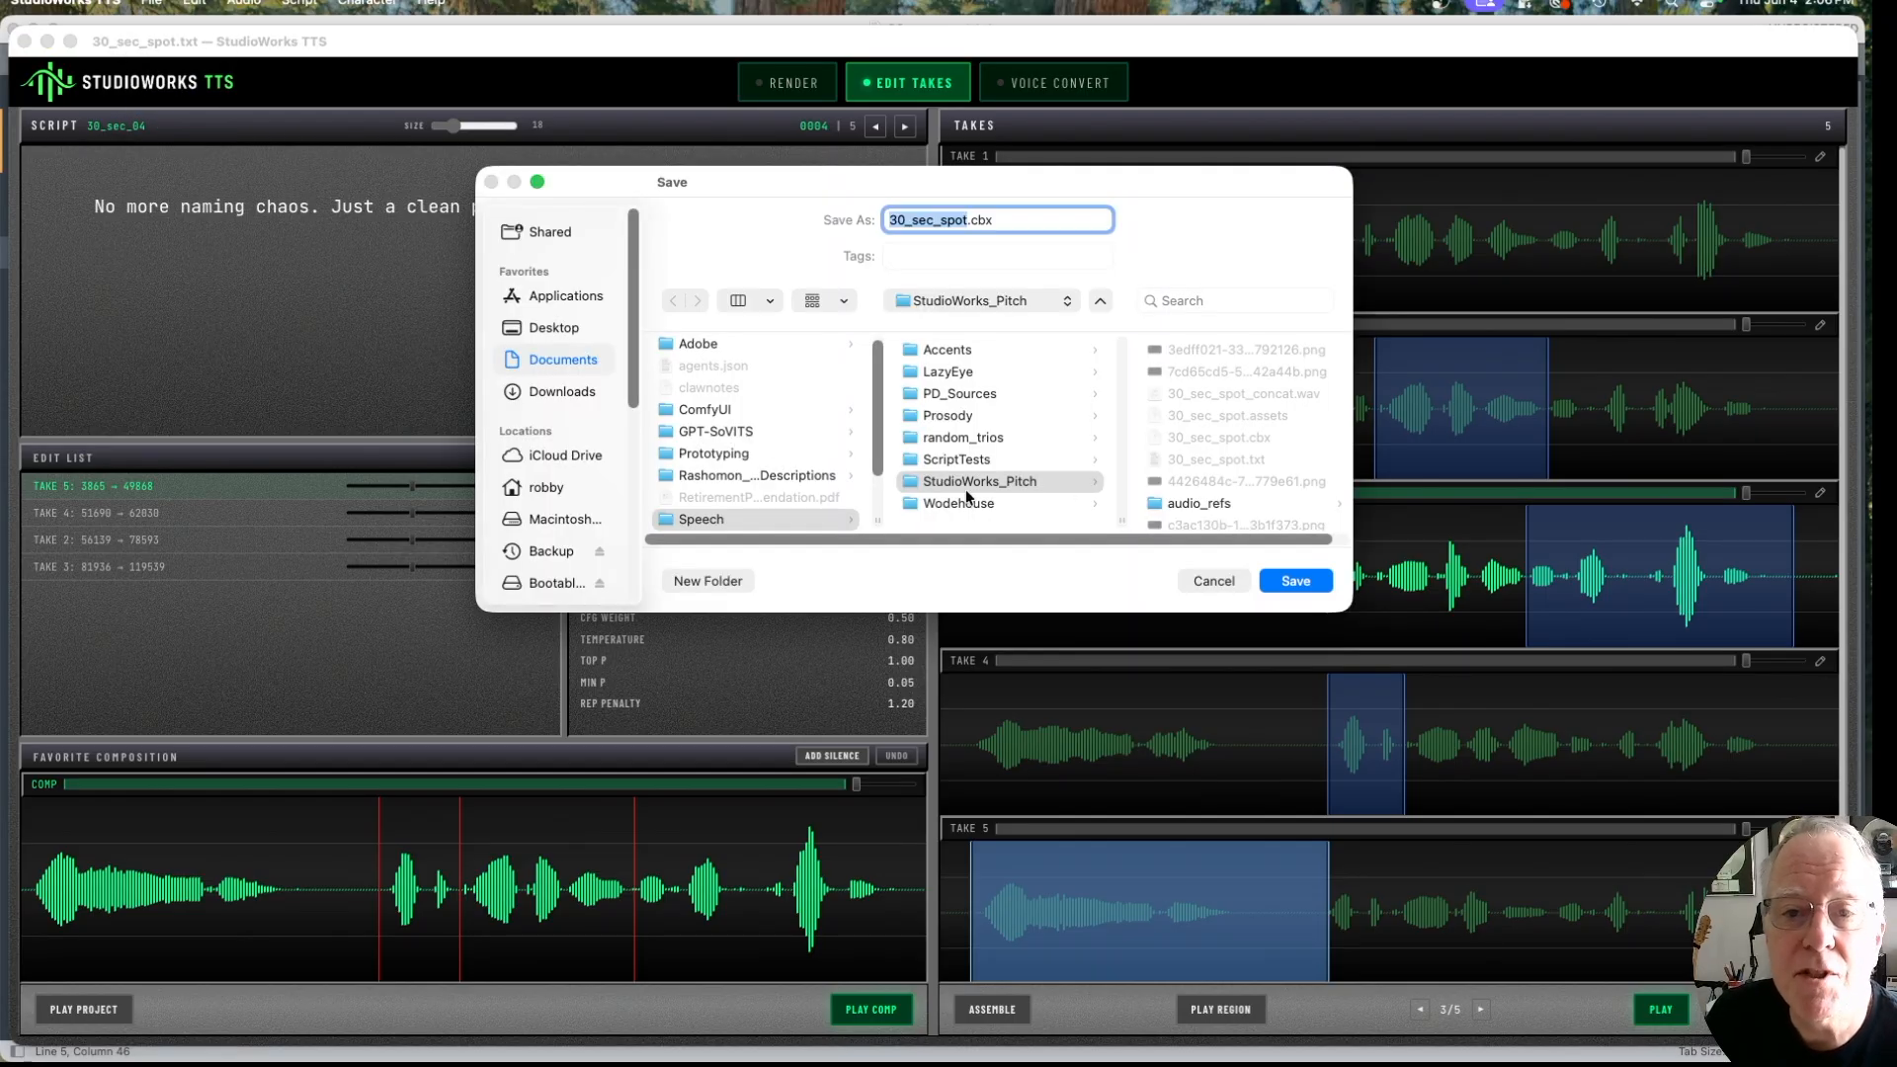
key(Return)
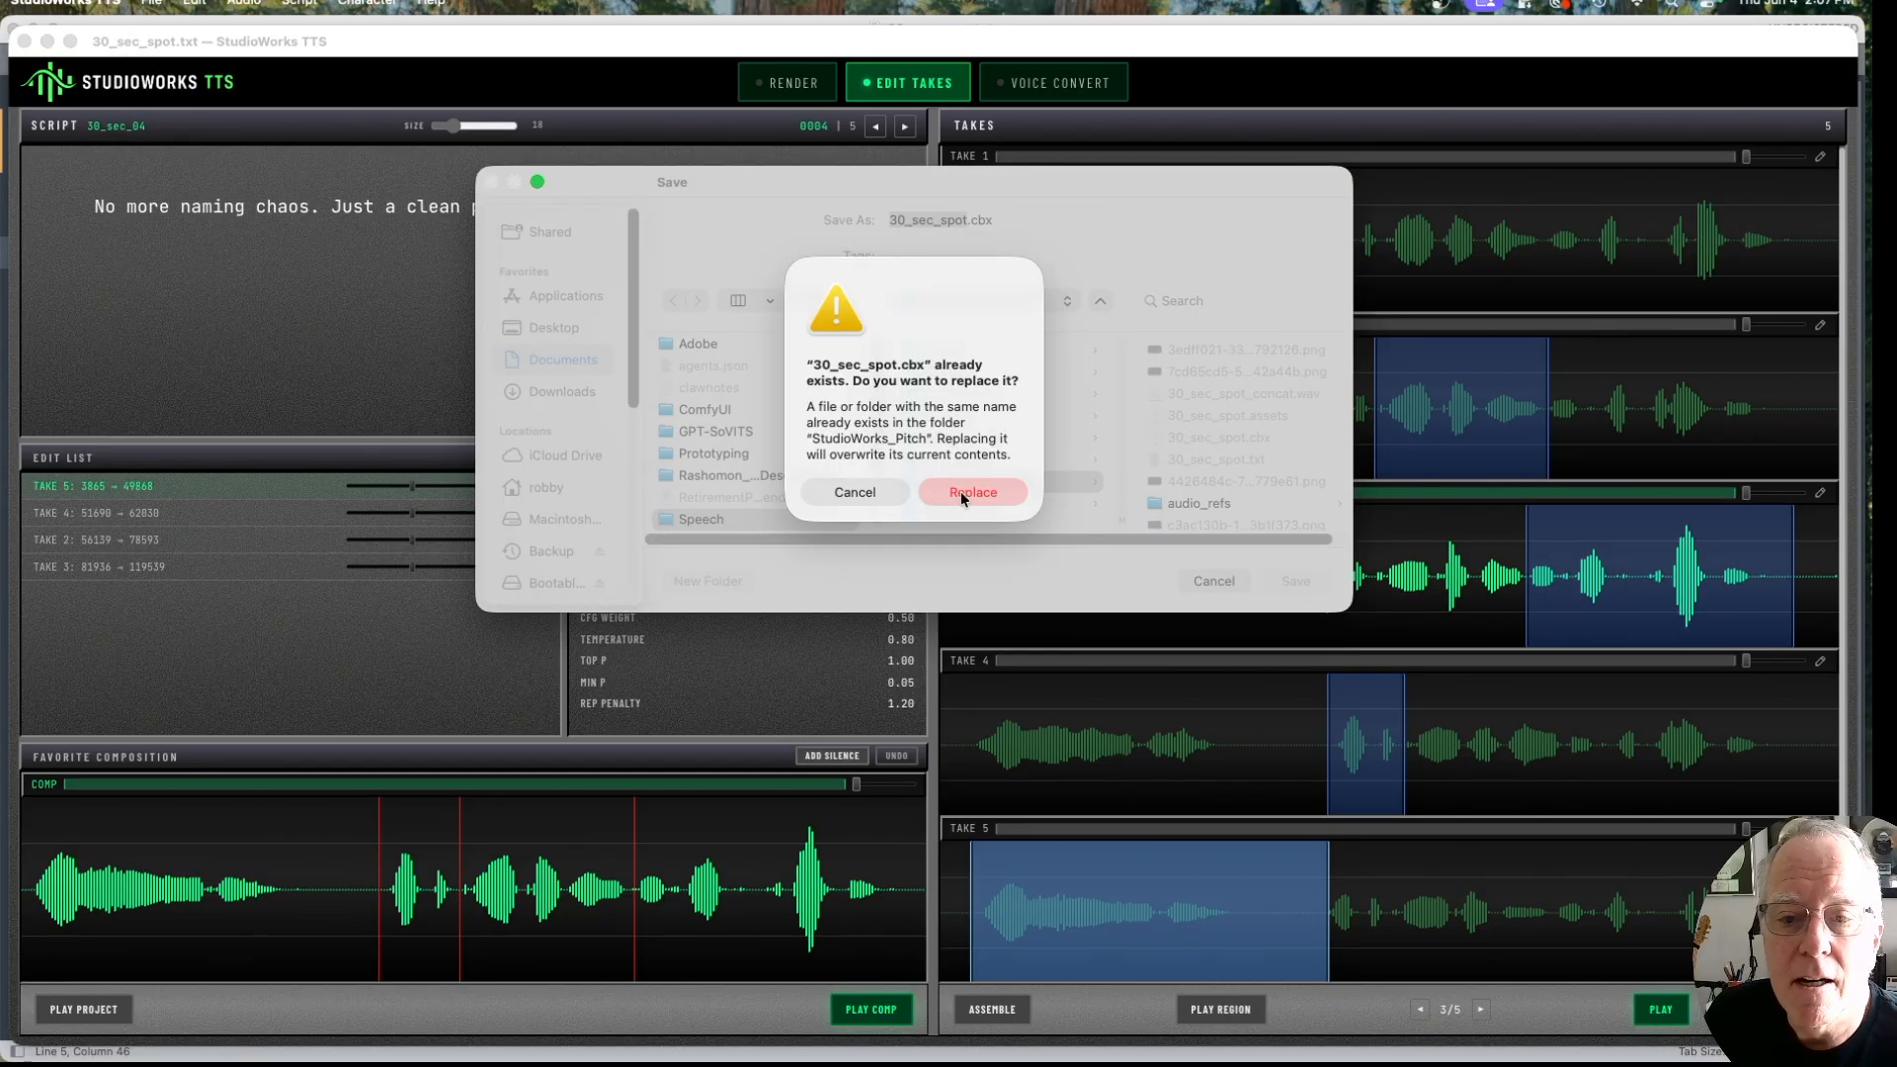
click(963, 491)
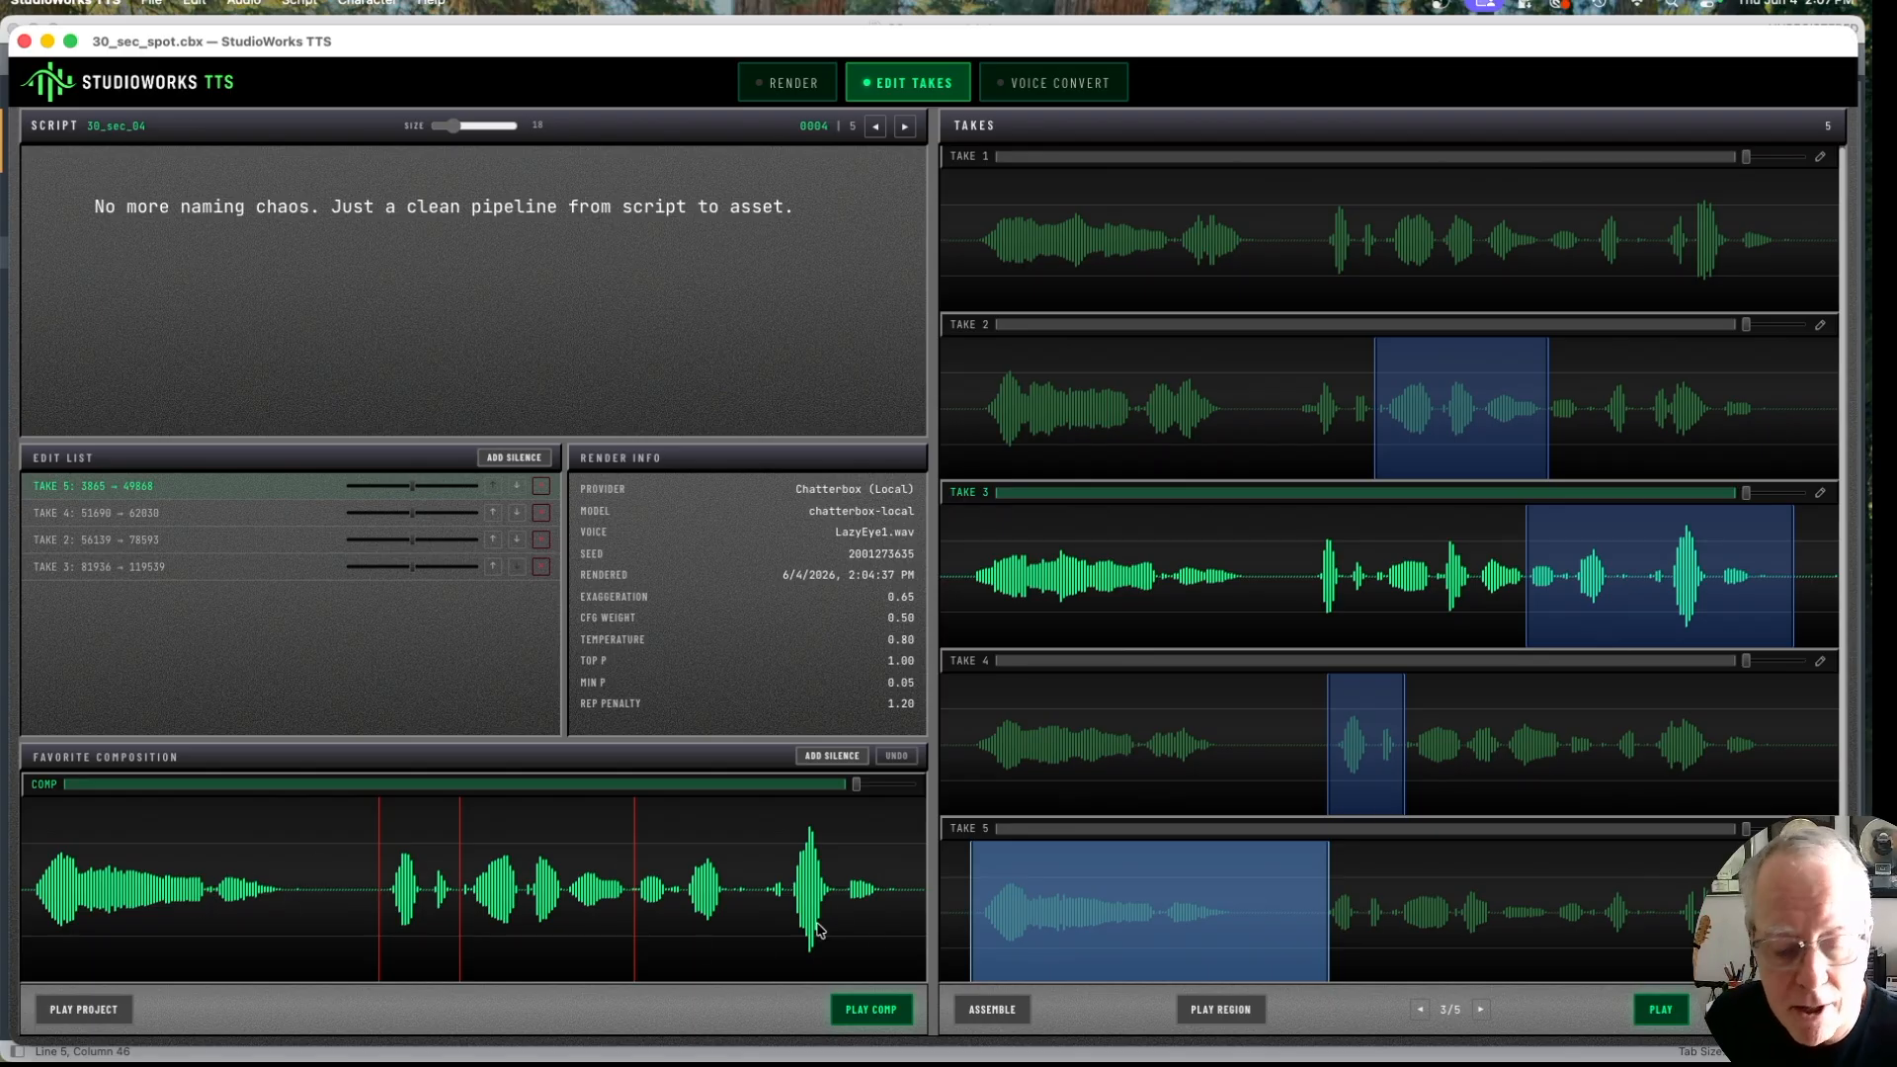
Step: Switch to Finder and open the takes folder inside StudioWorks_Pitch to view the rendered take files
key(super+Tab)
key(super+Tab)
key(super+Tab)
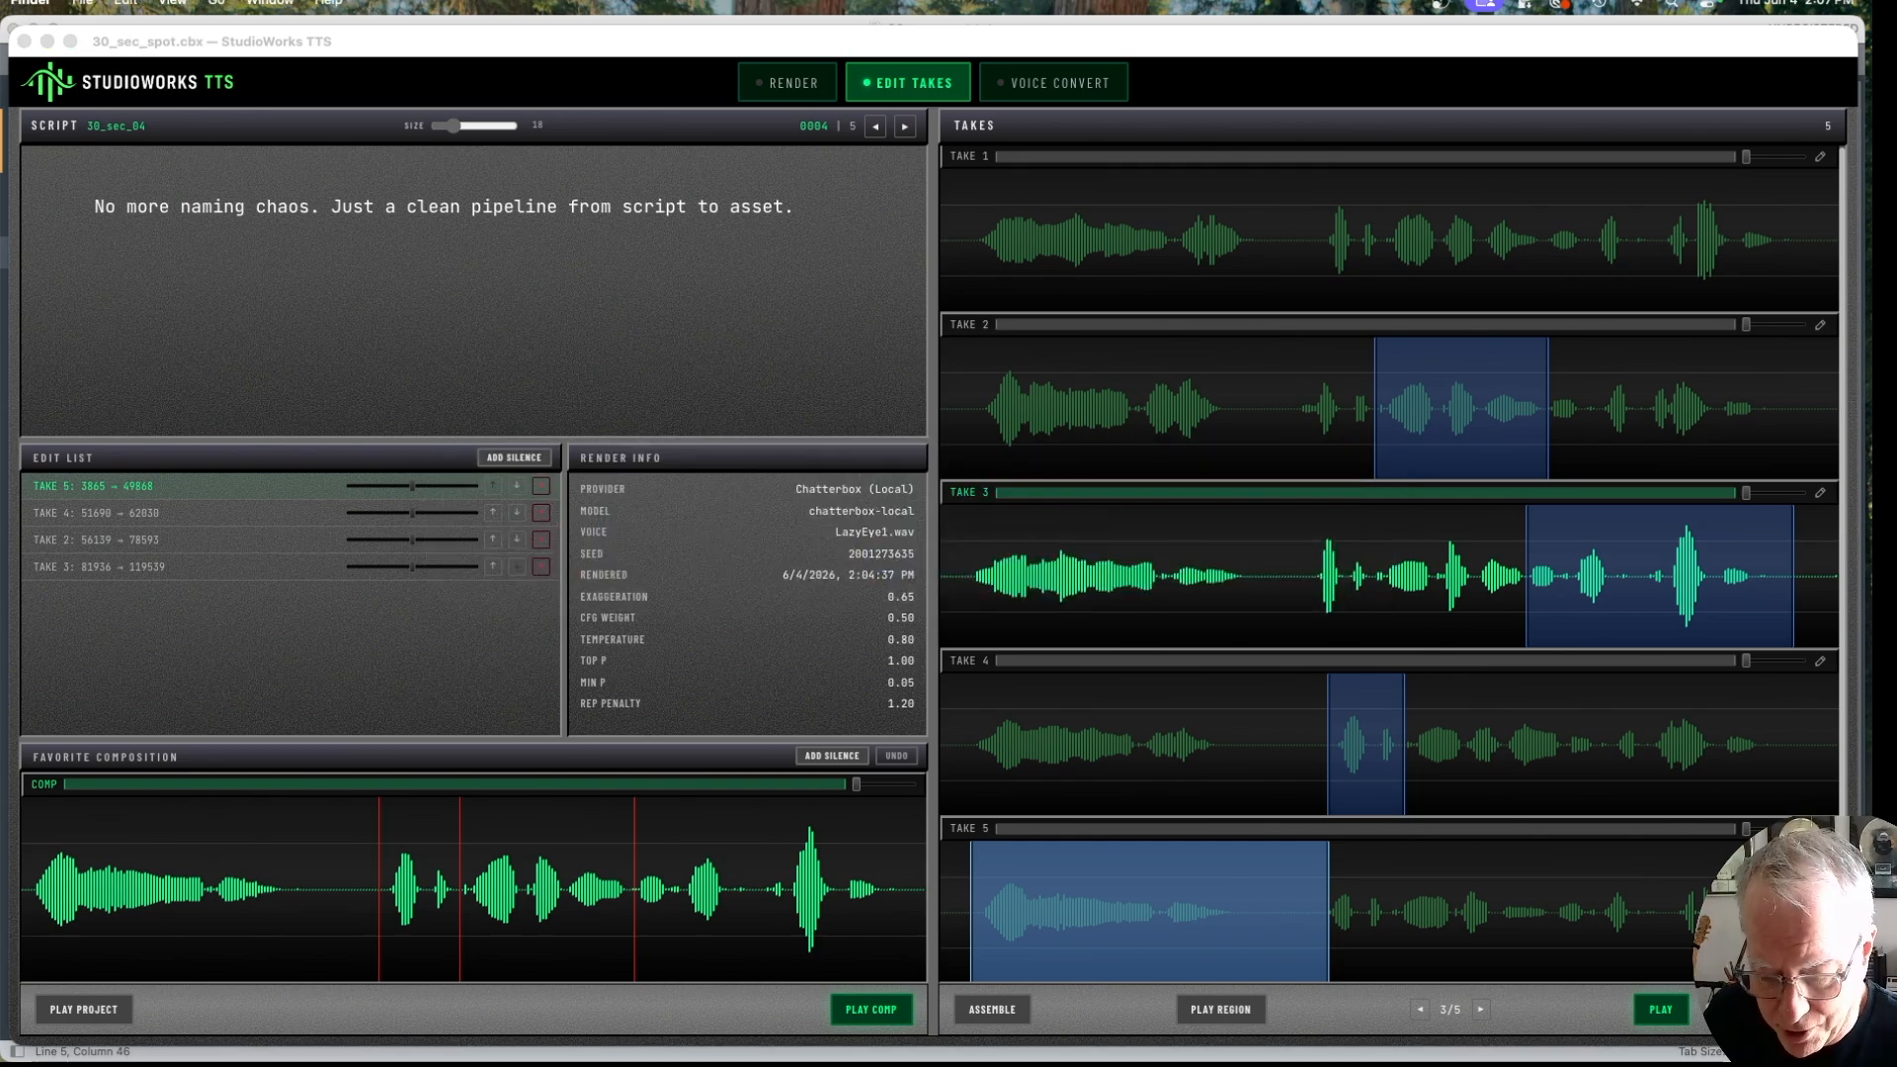
click(965, 1065)
scroll(965, 771, down, 1)
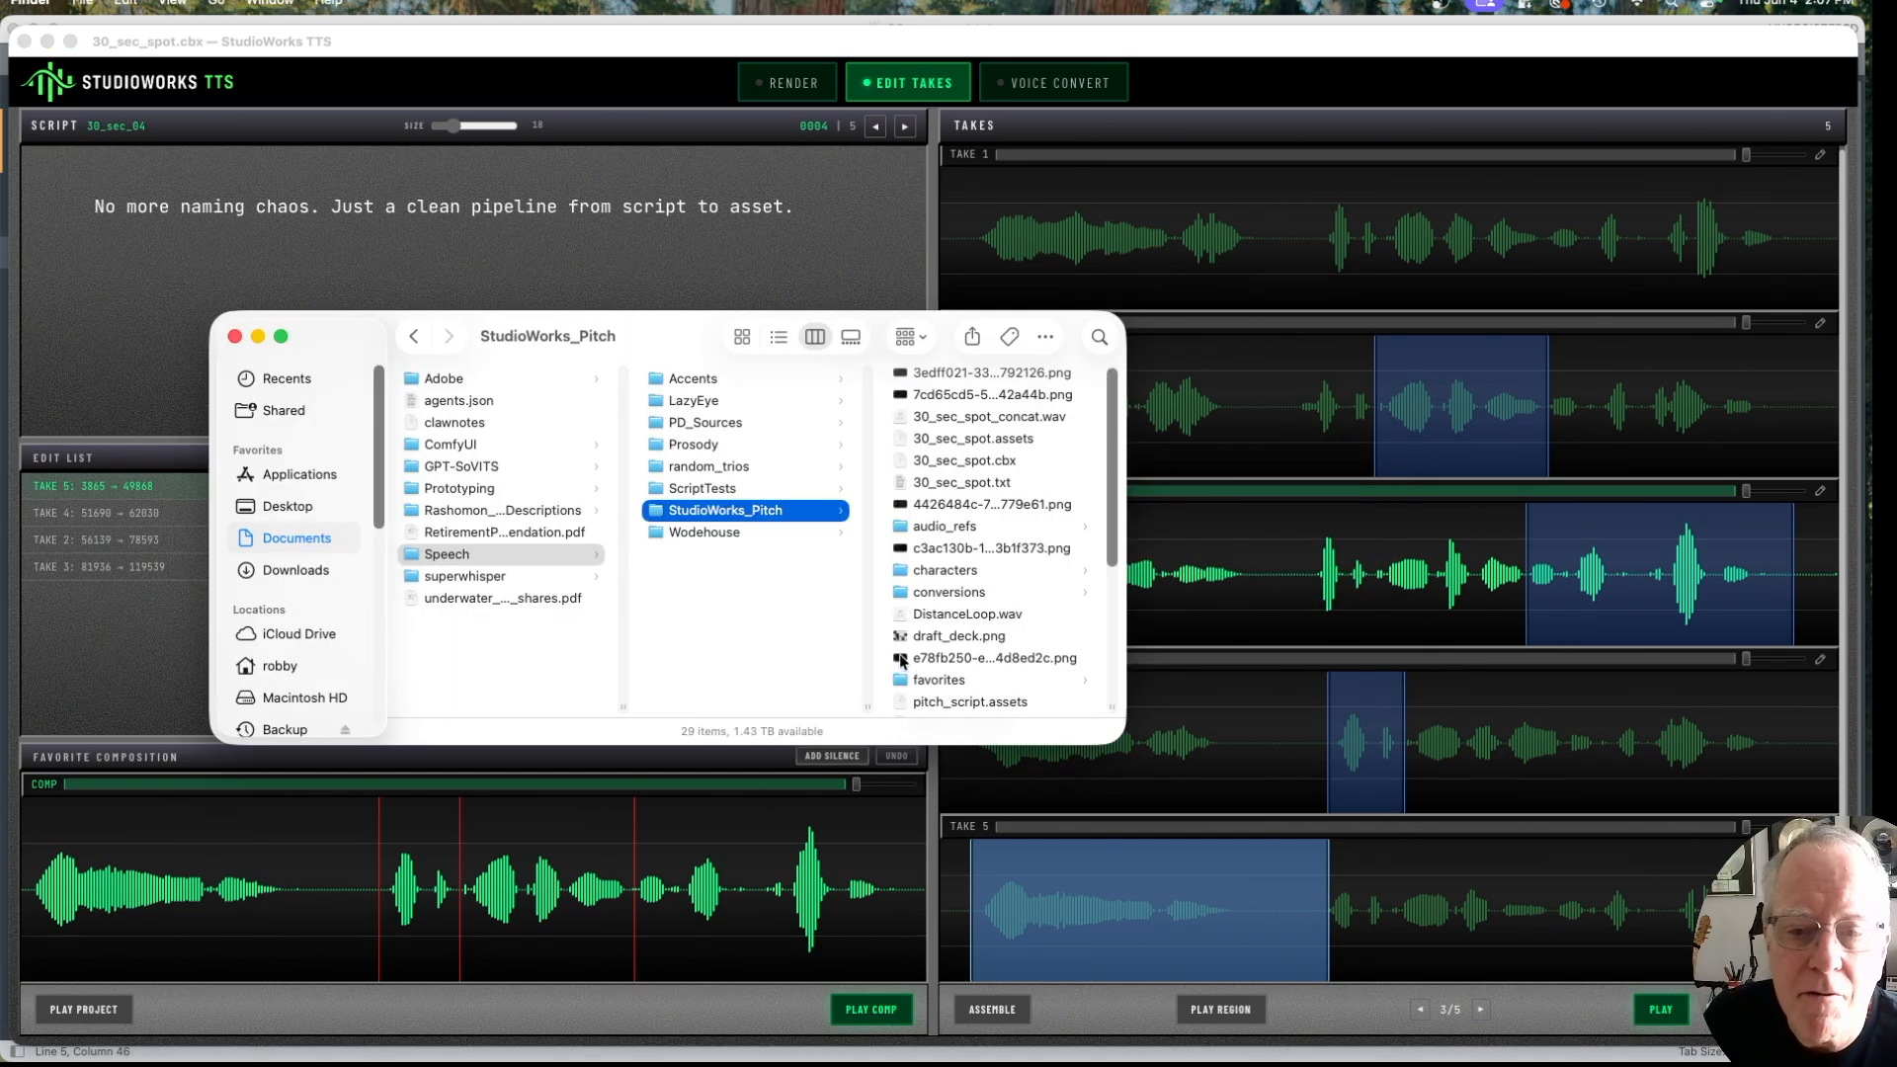
scroll(1015, 594, down, 5)
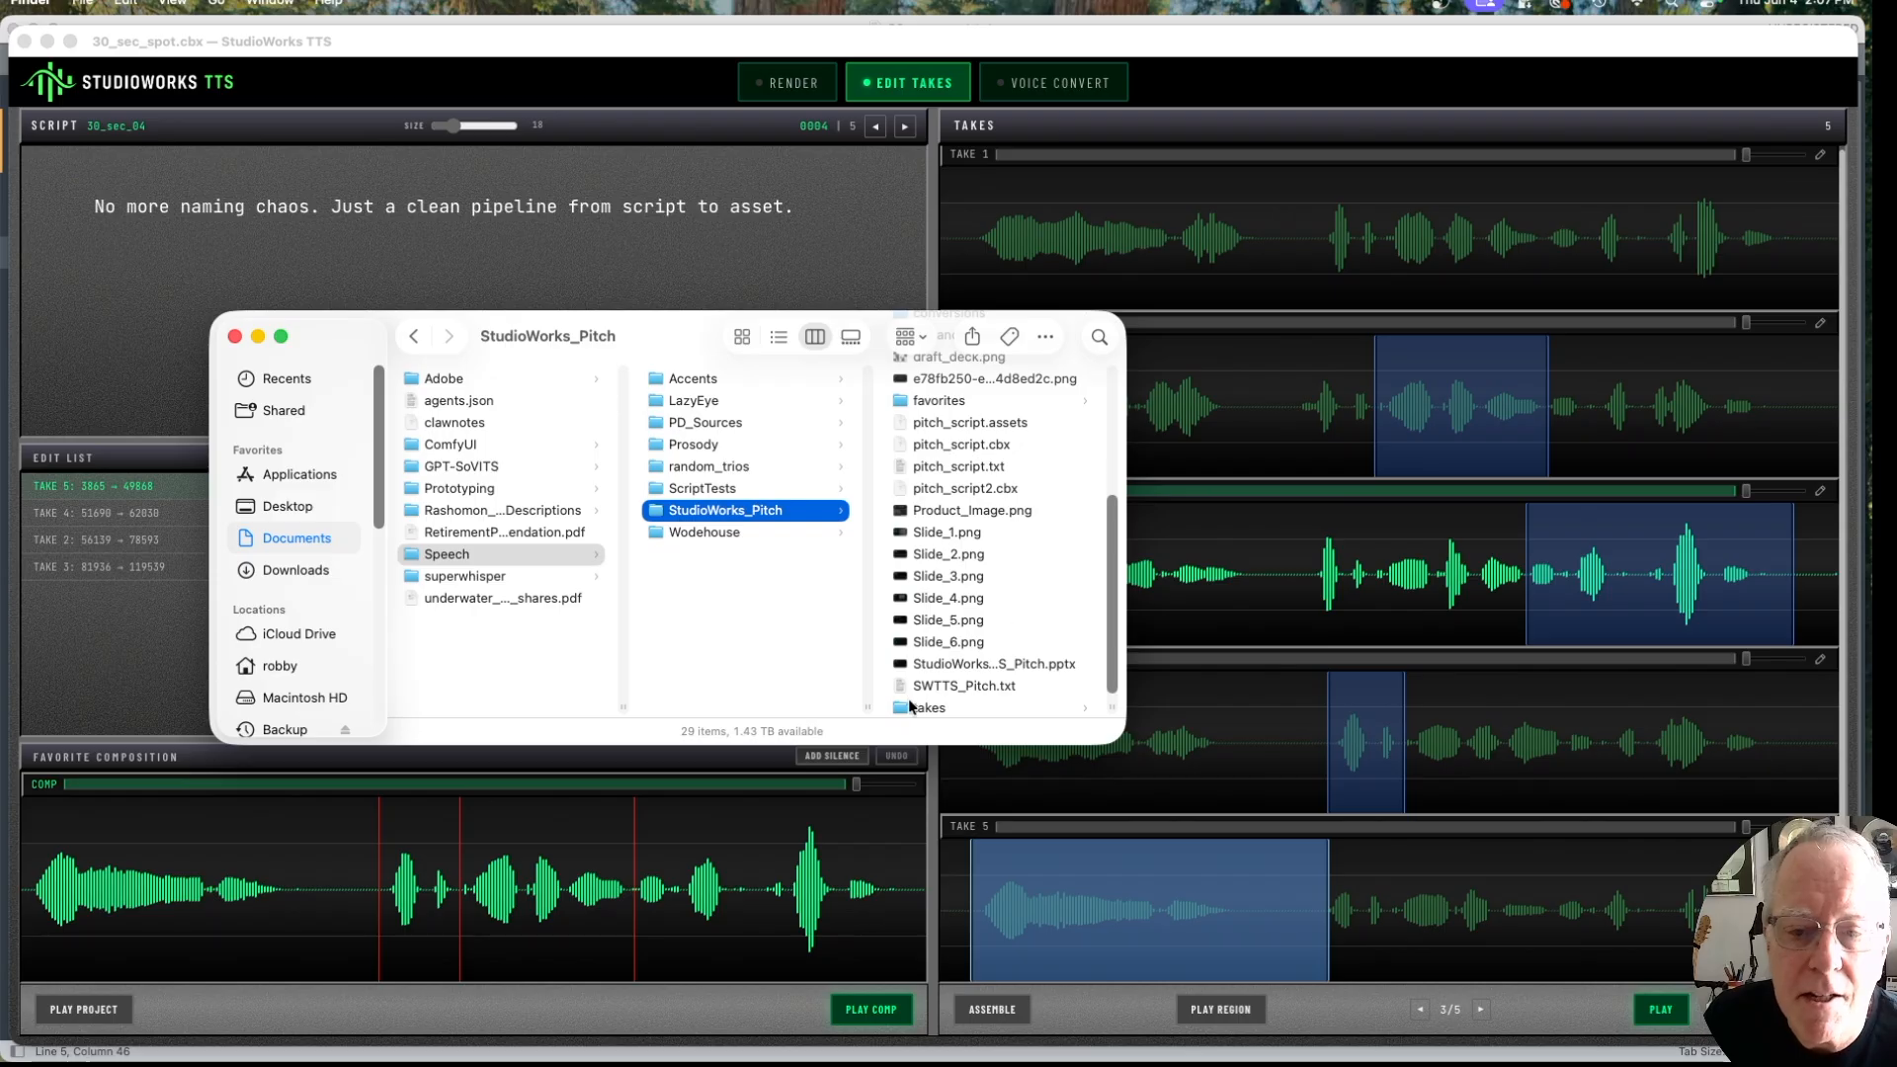
click(895, 707)
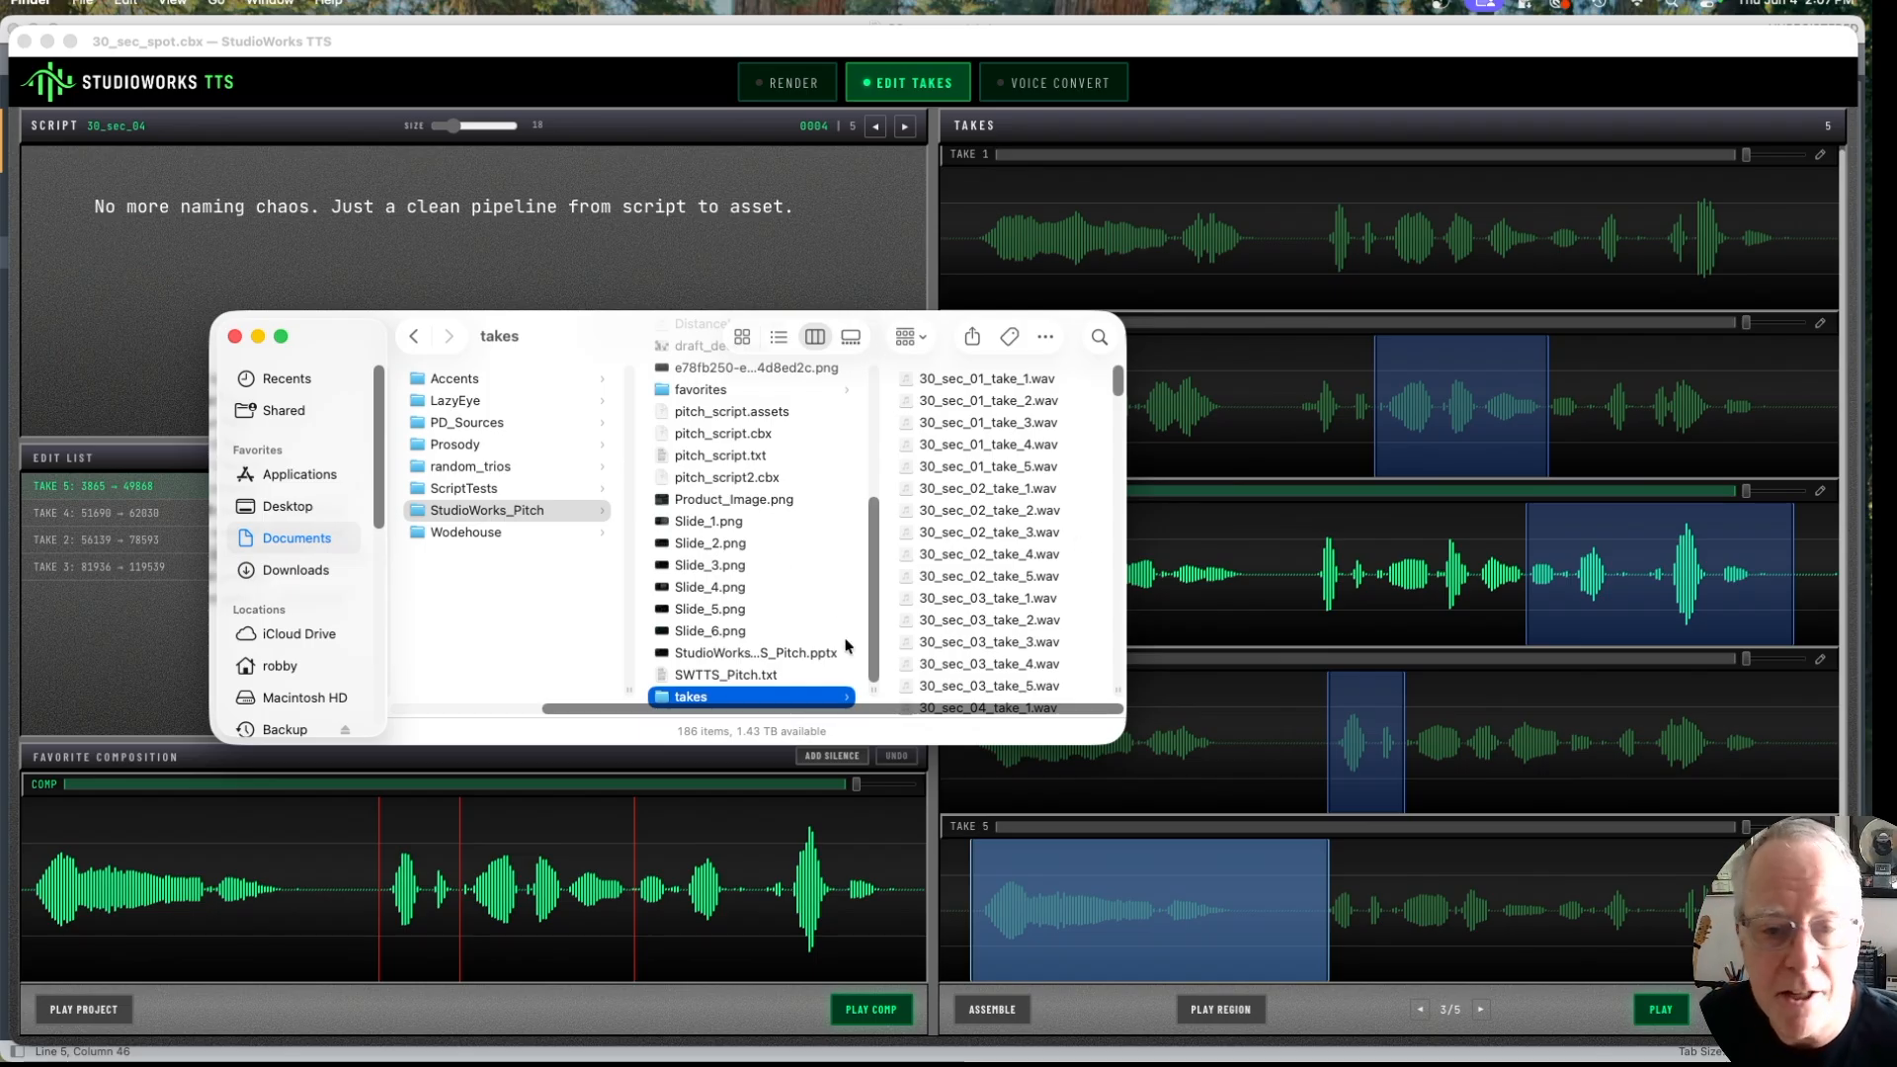
Step: Open the favorites folder, preview 30_sec_01.wav, and select the files 30_sec_01.wav to 30_sec_05.wav
click(692, 394)
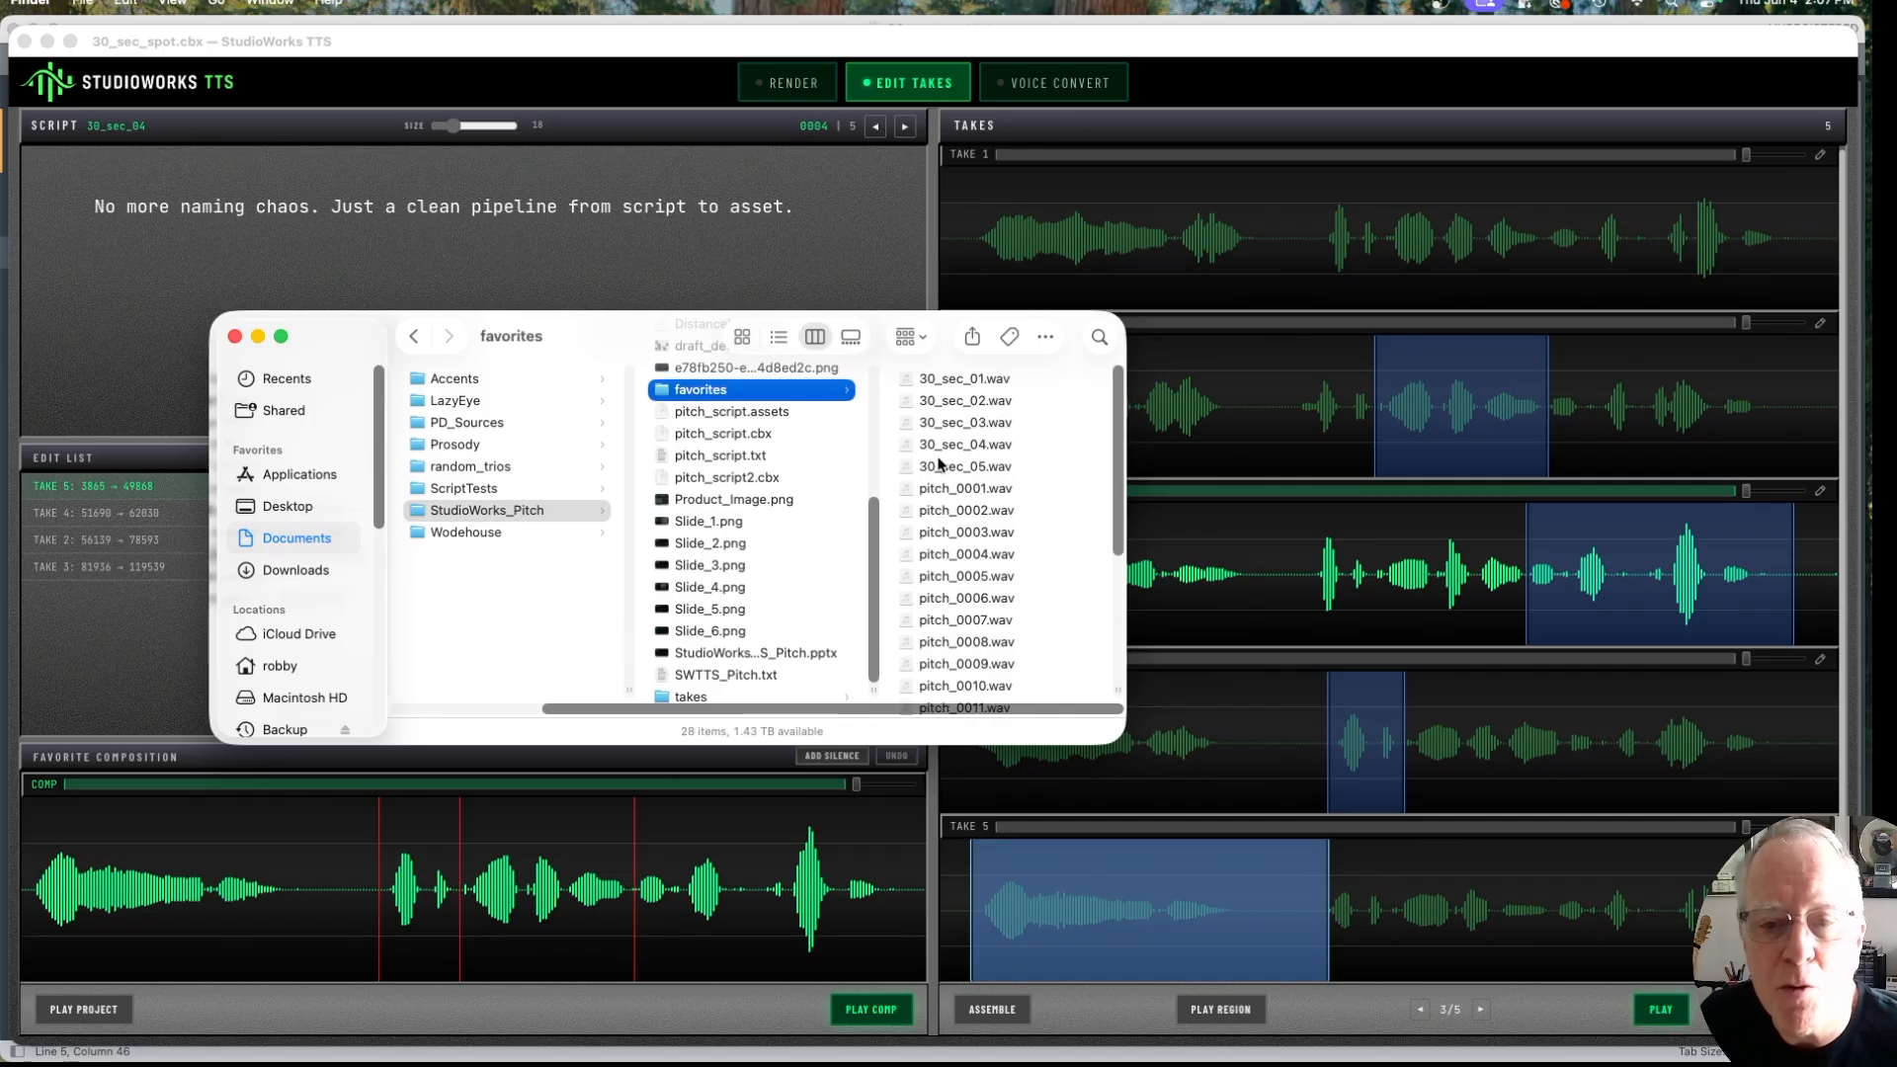
click(926, 378)
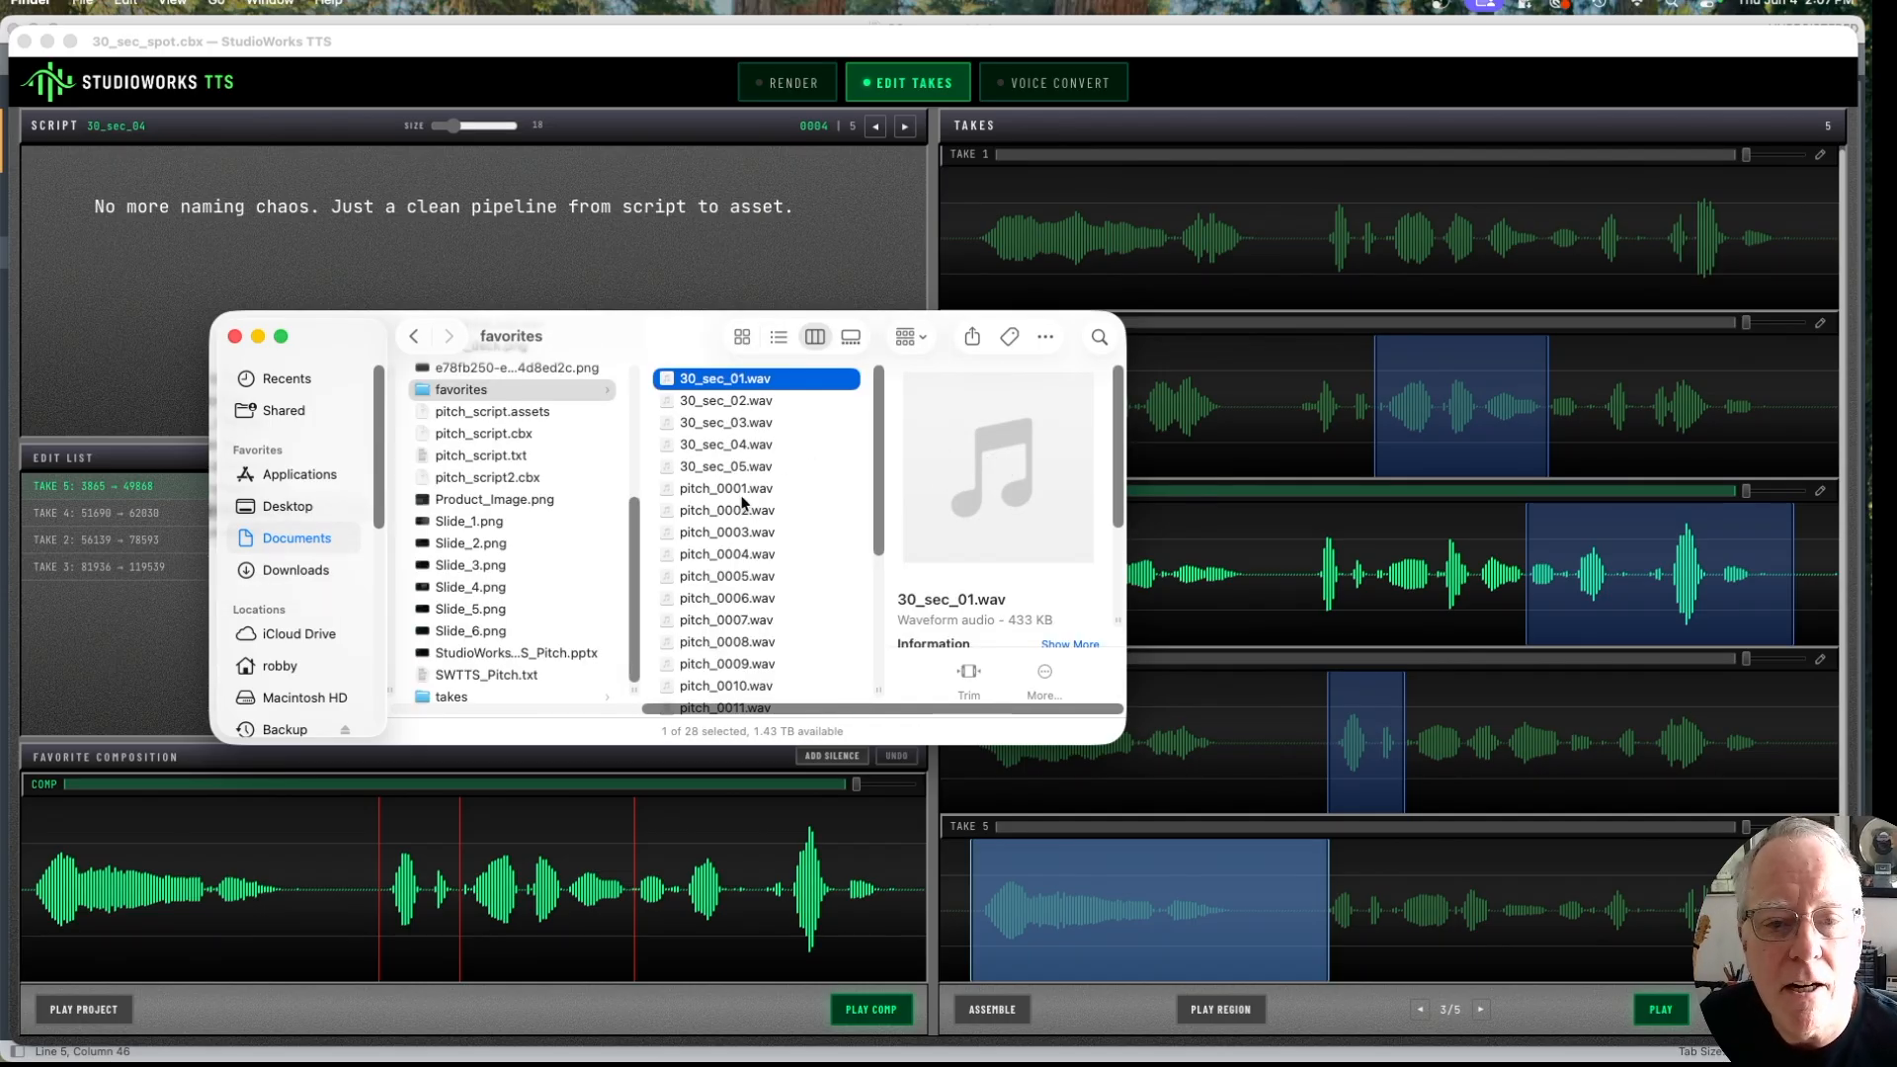
key(space)
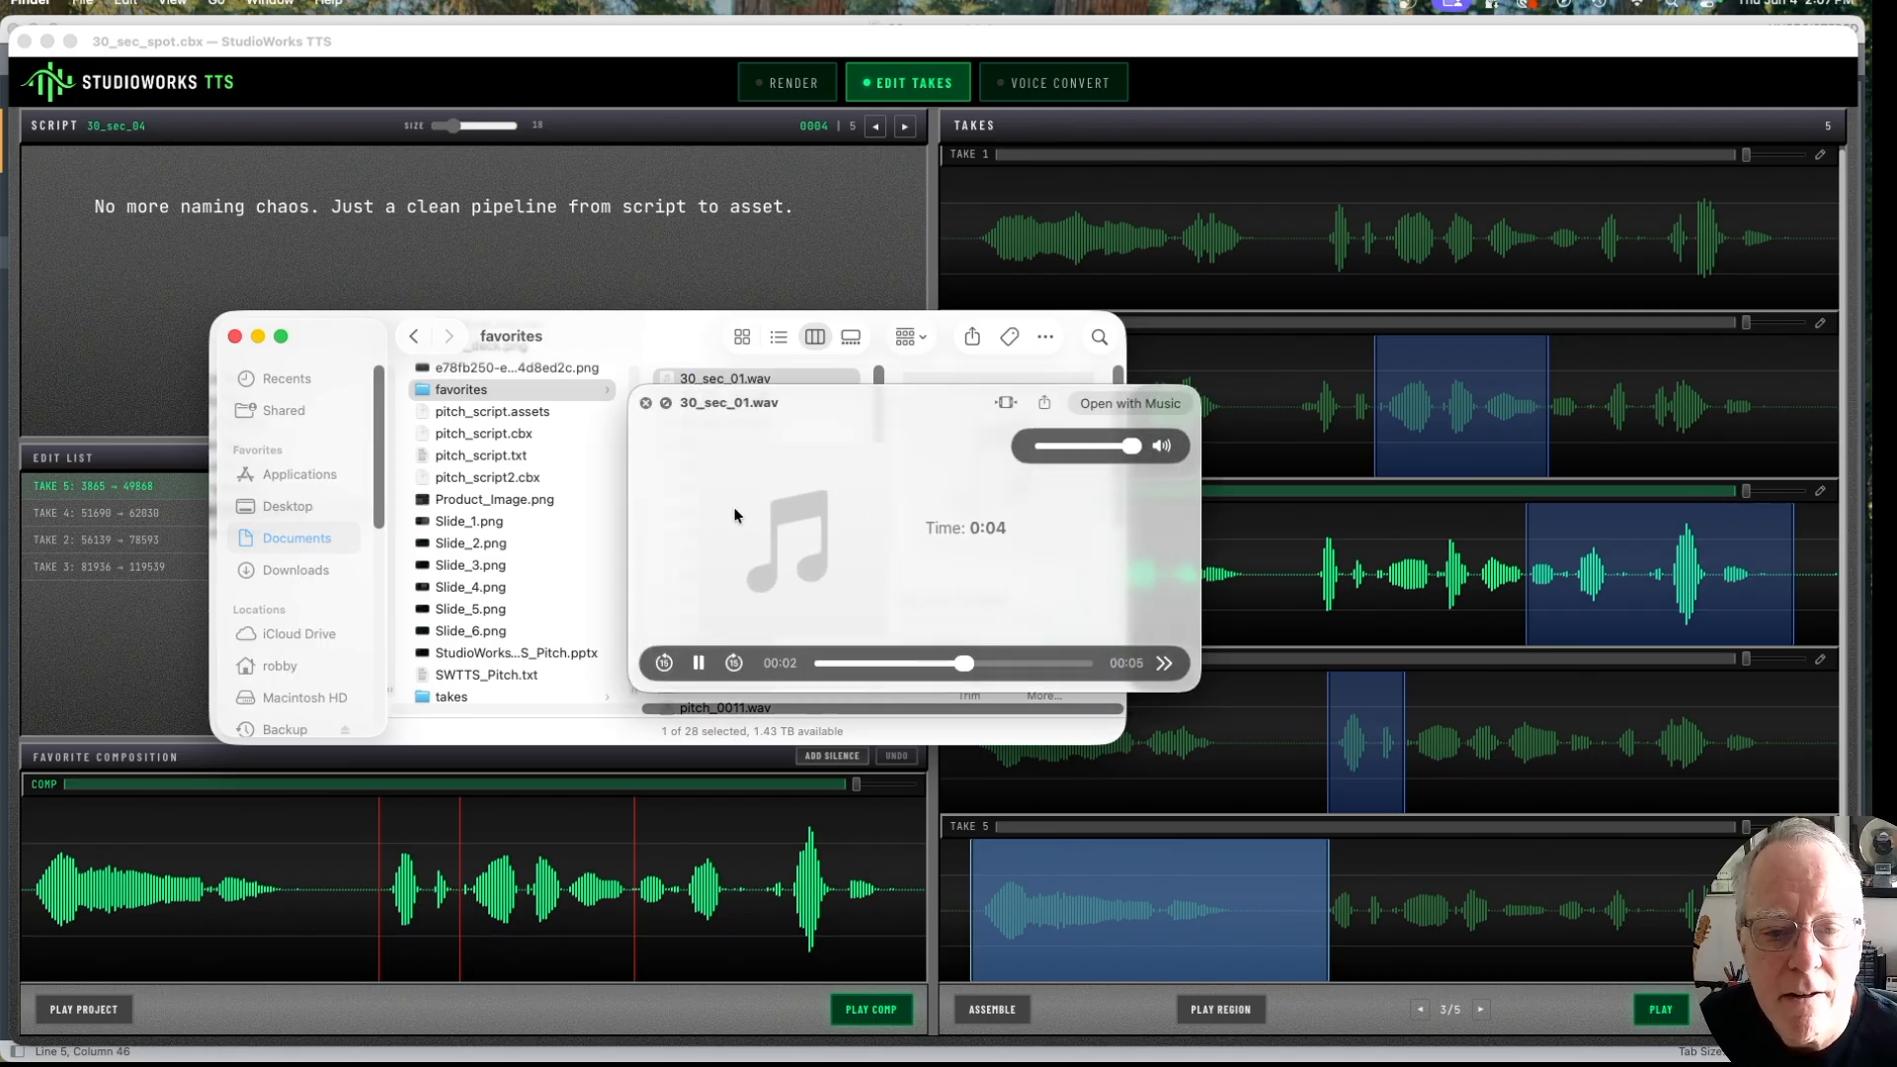
click(645, 402)
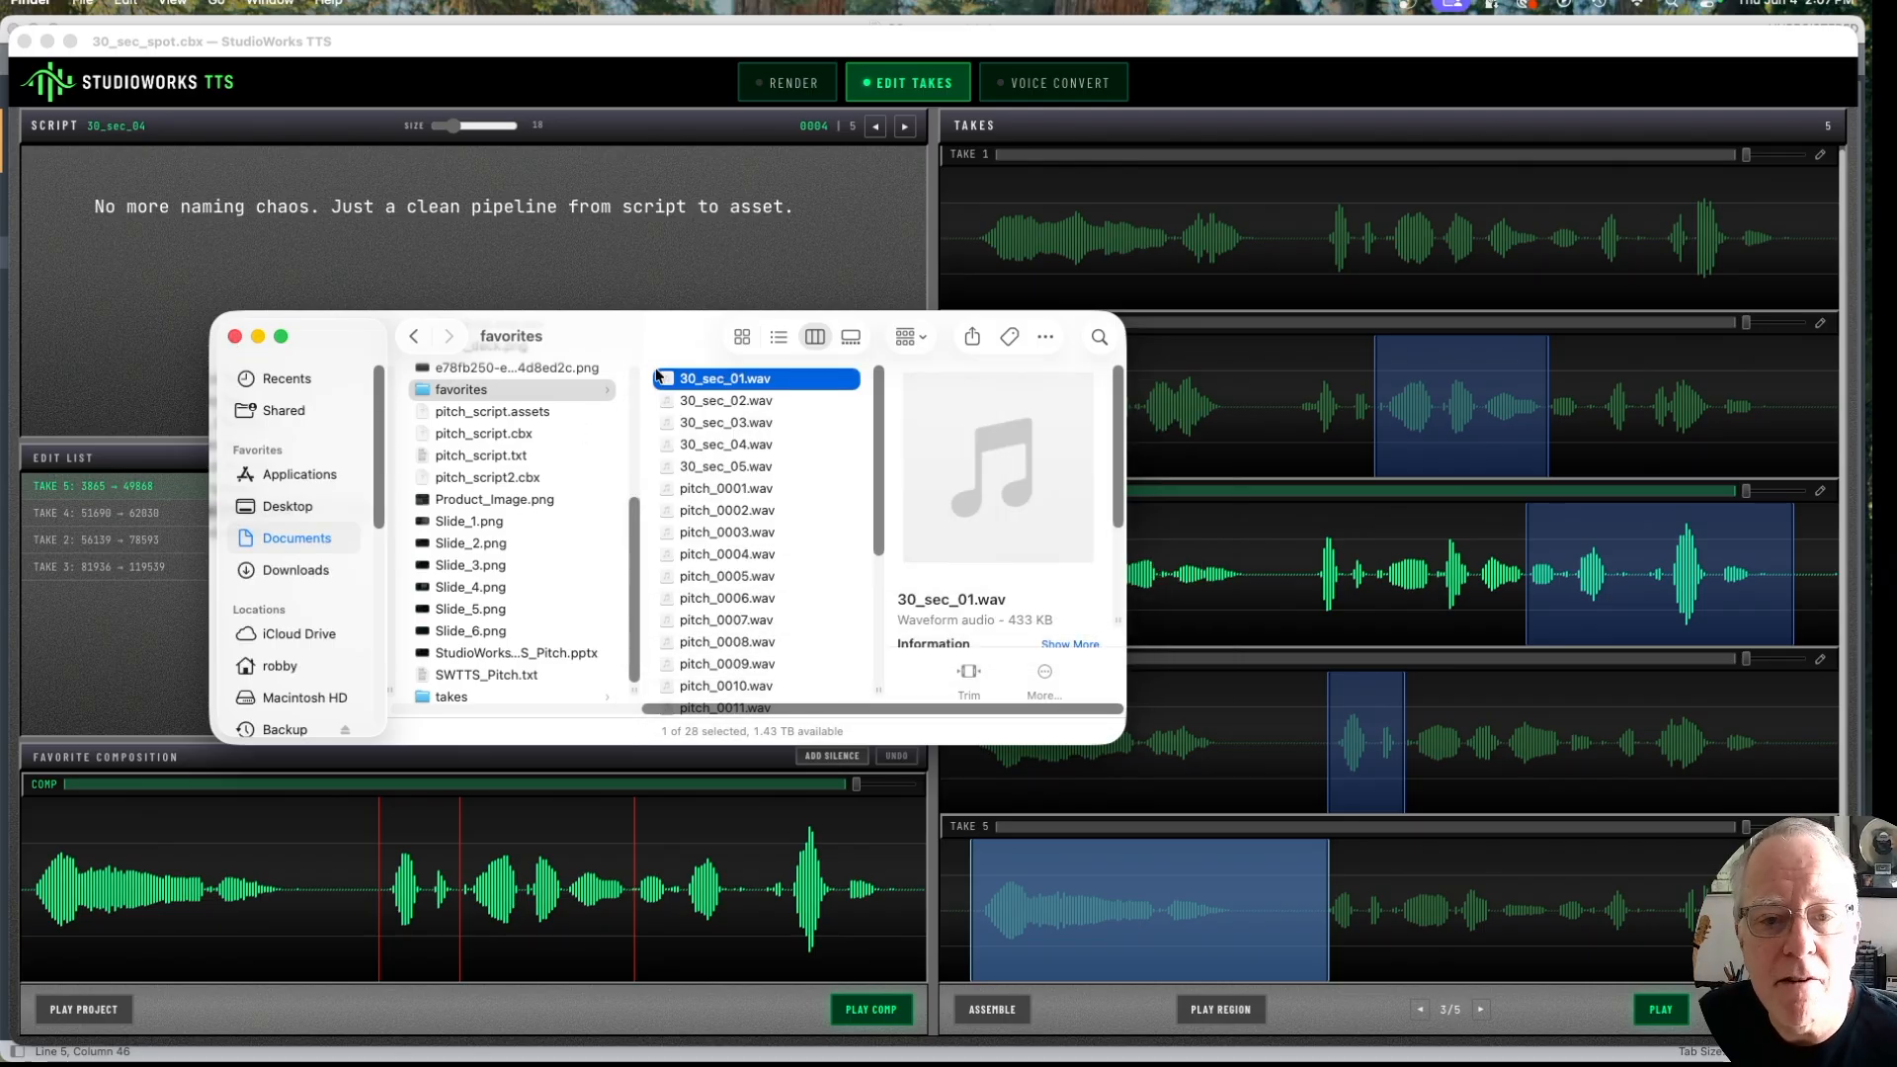
shift+click(773, 462)
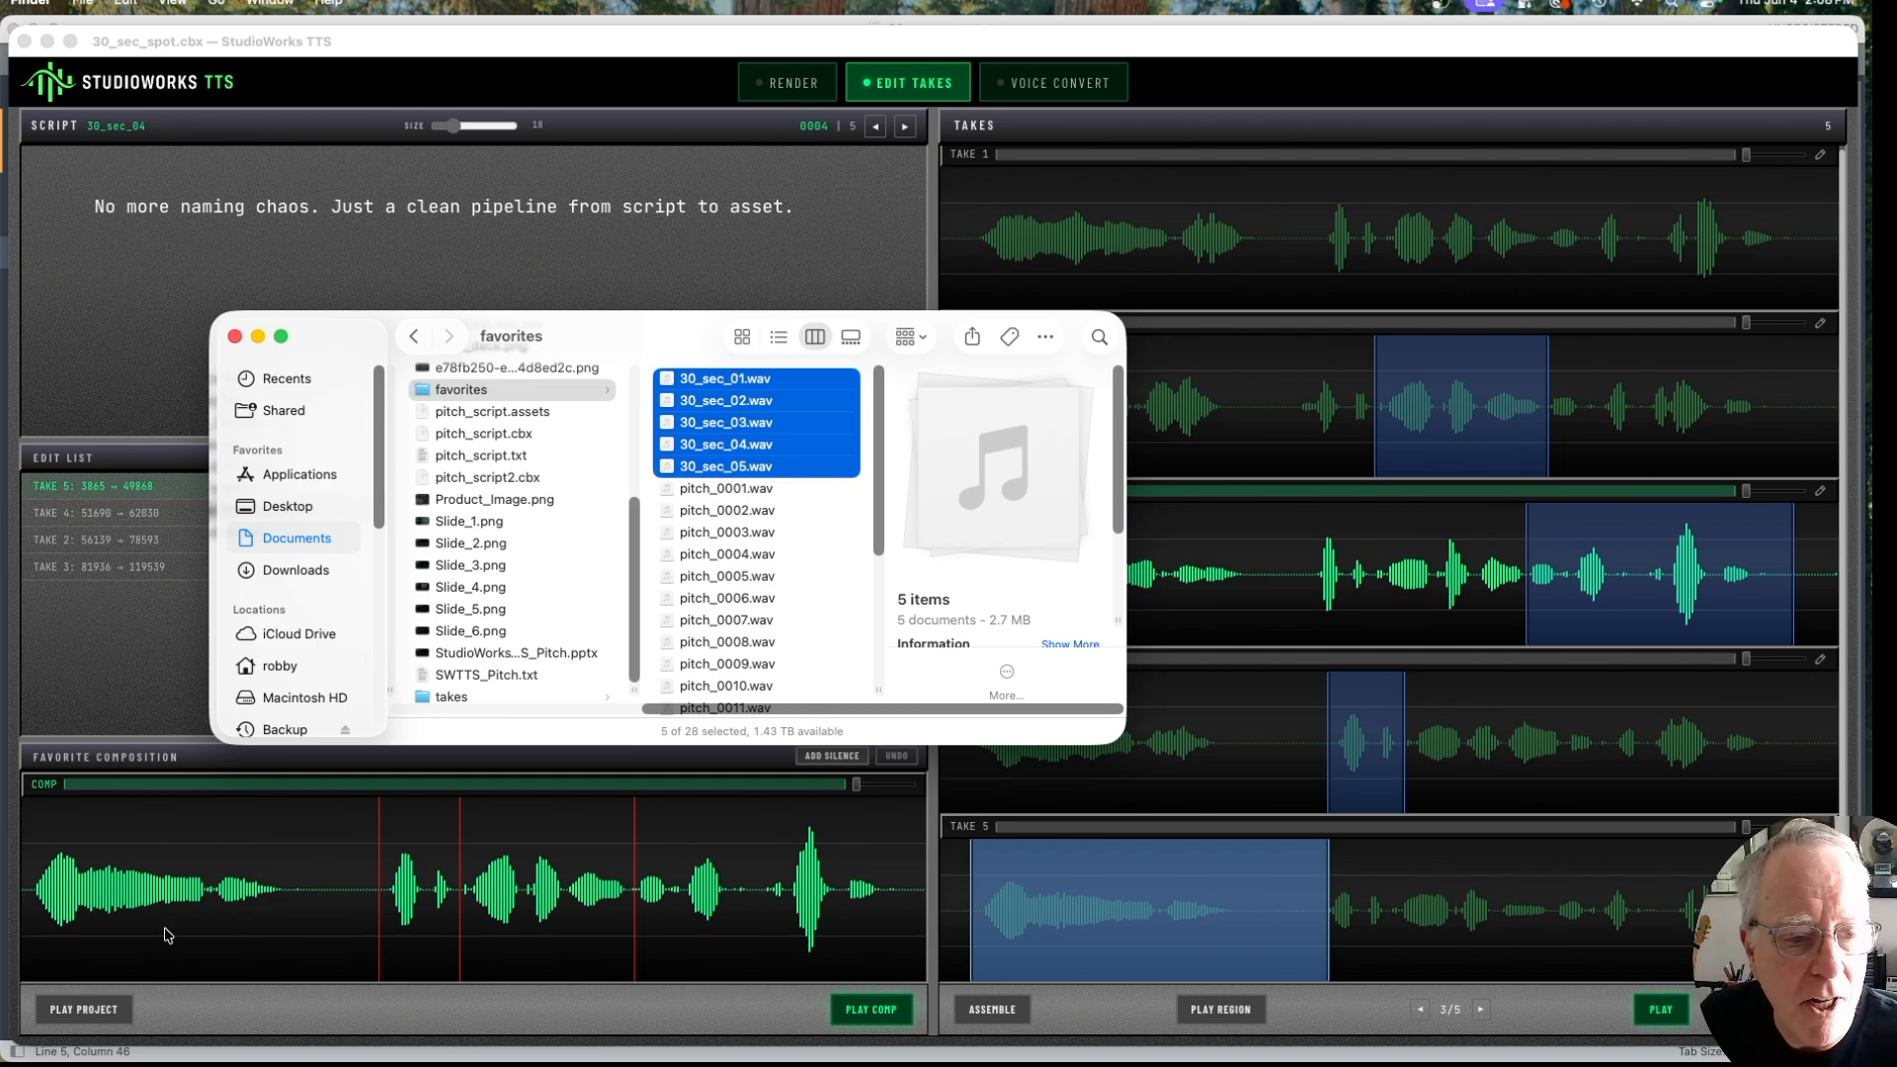
Step: Switch back to StudioWorks TTS, go to the first script line and play the whole project
click(277, 1036)
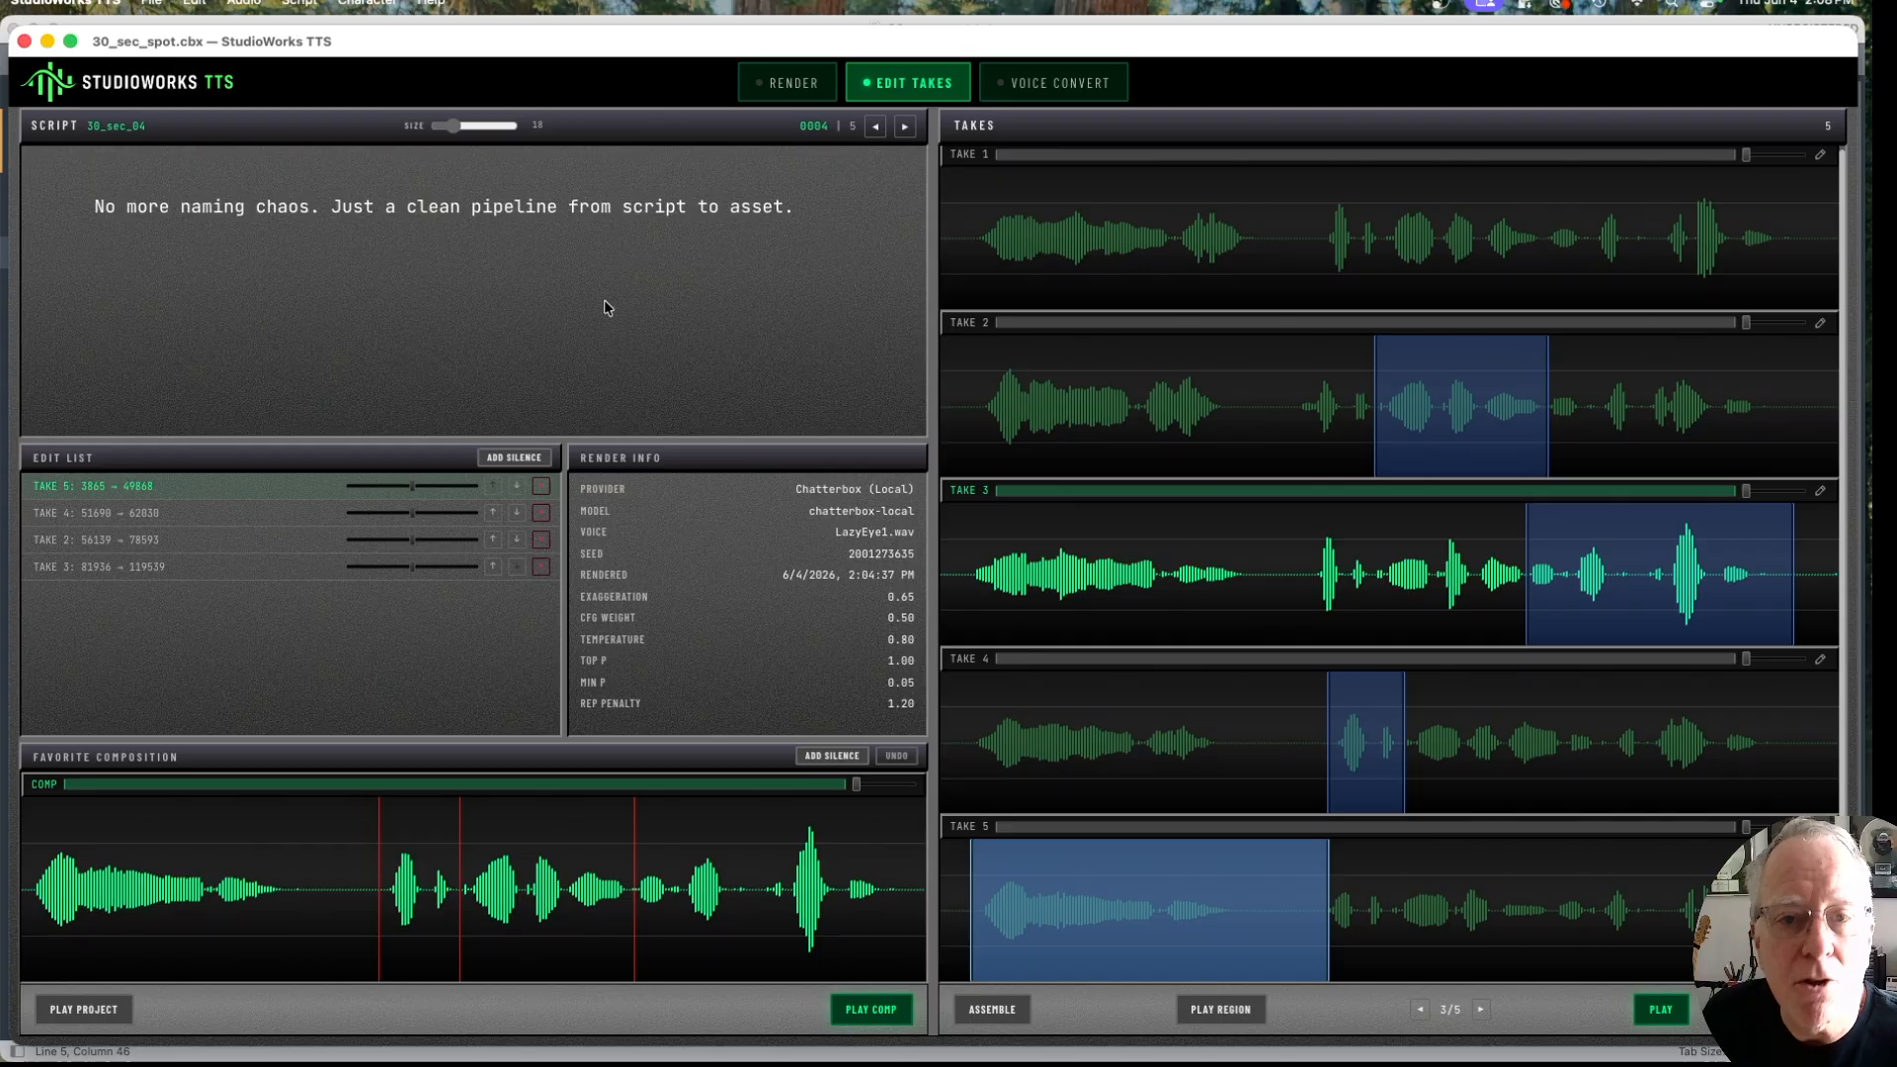
key(Left)
key(Left)
key(Left)
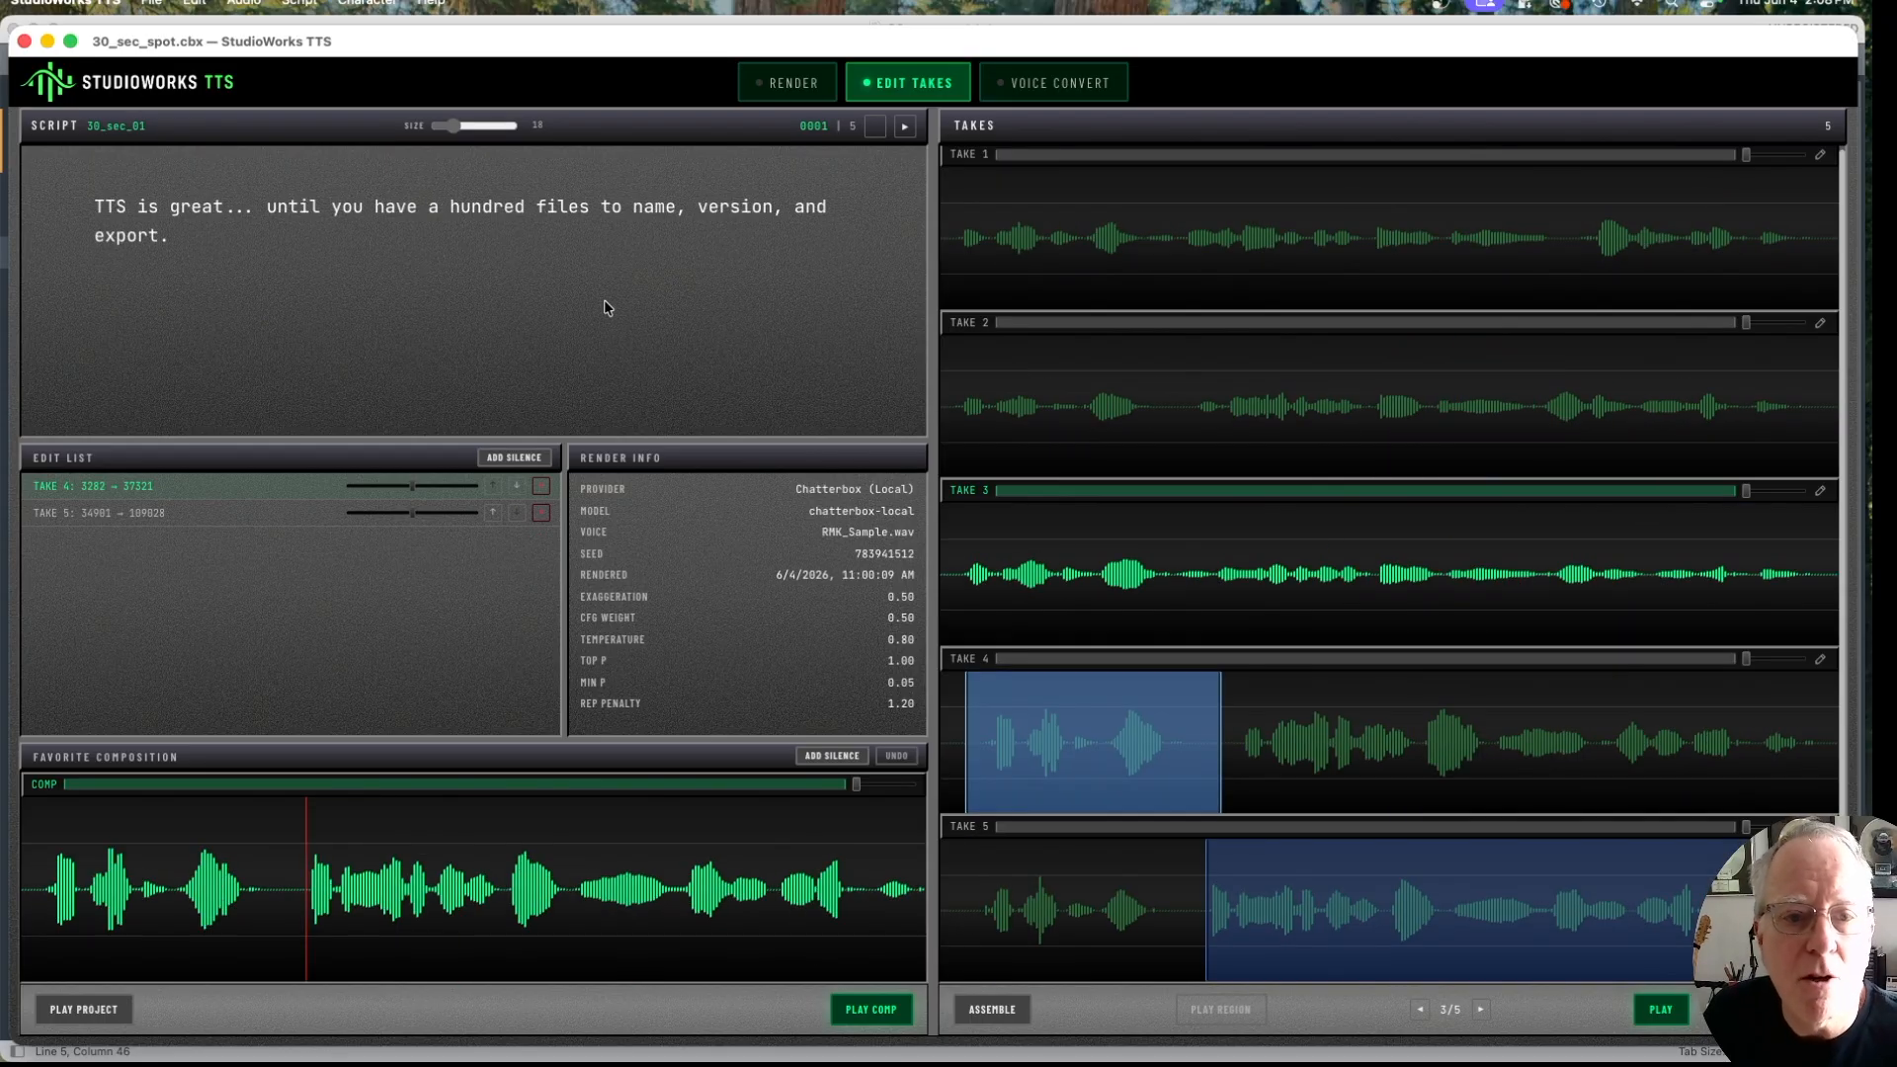
click(85, 1009)
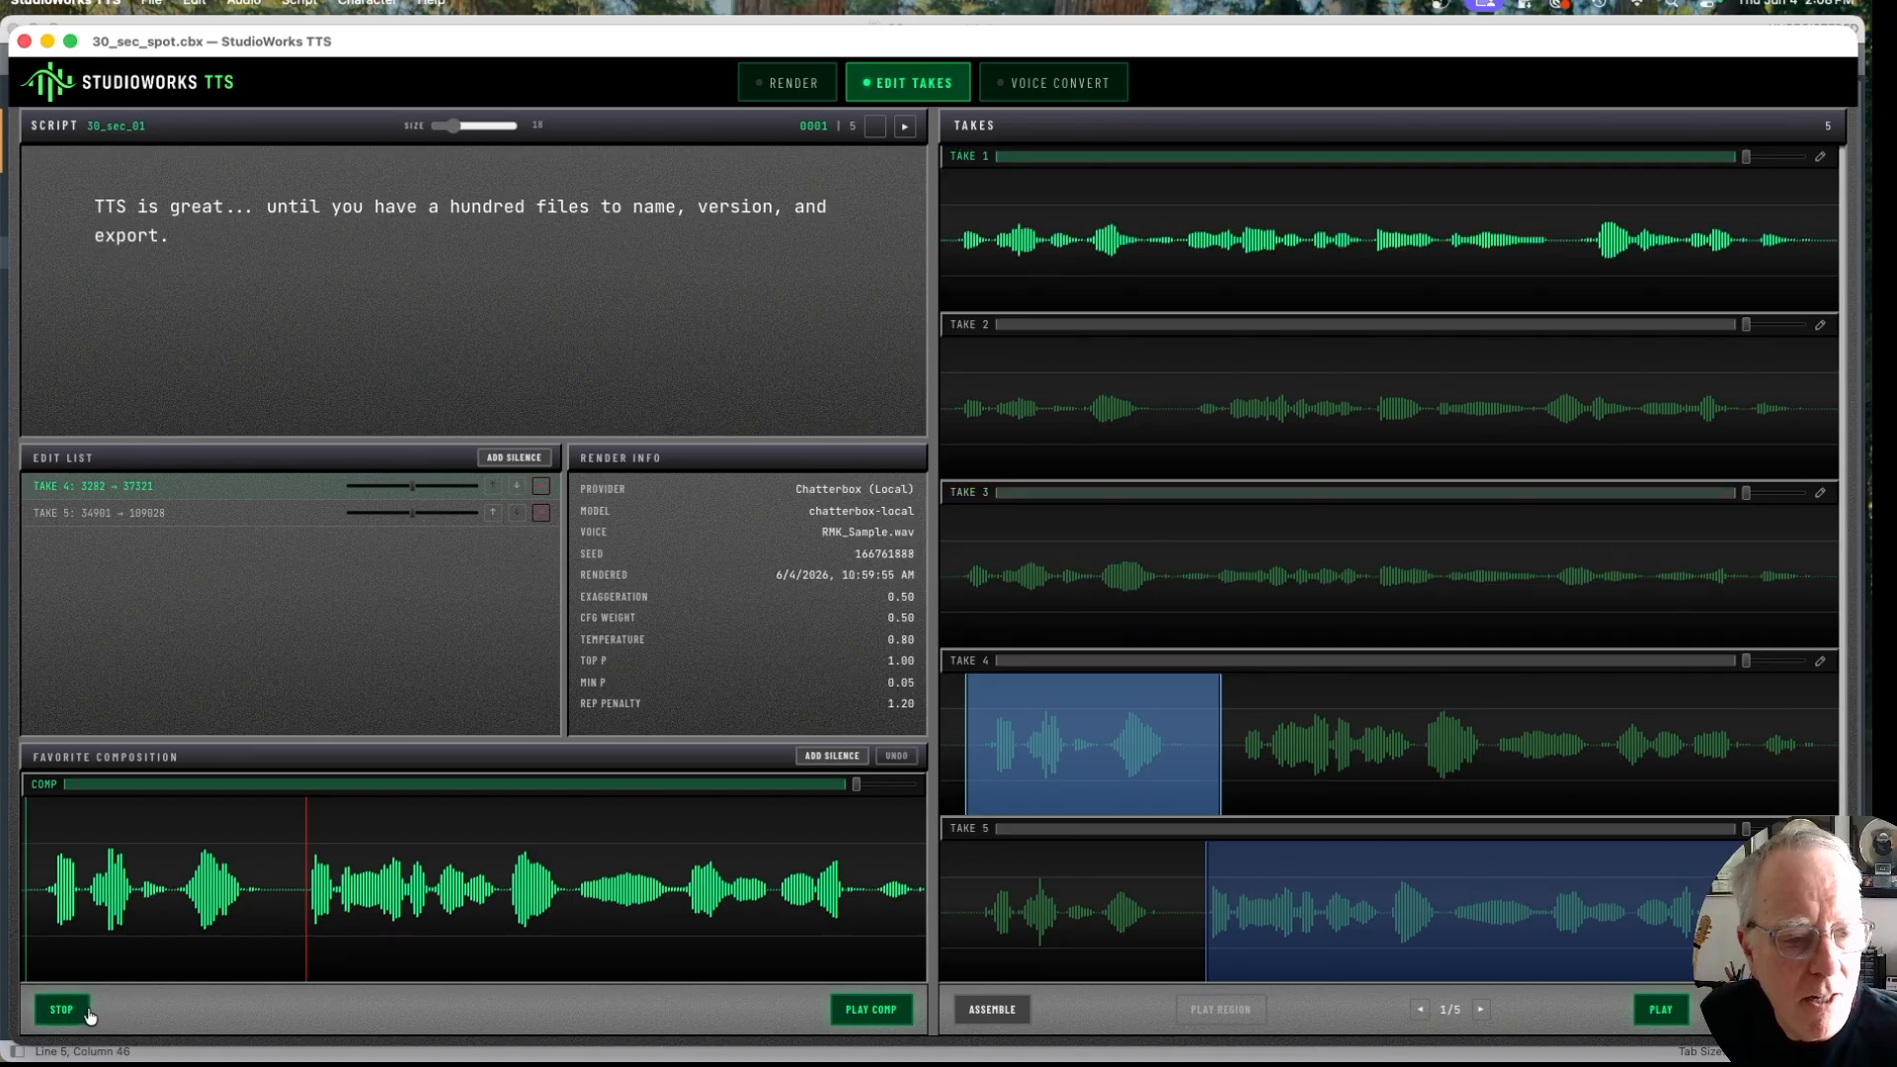